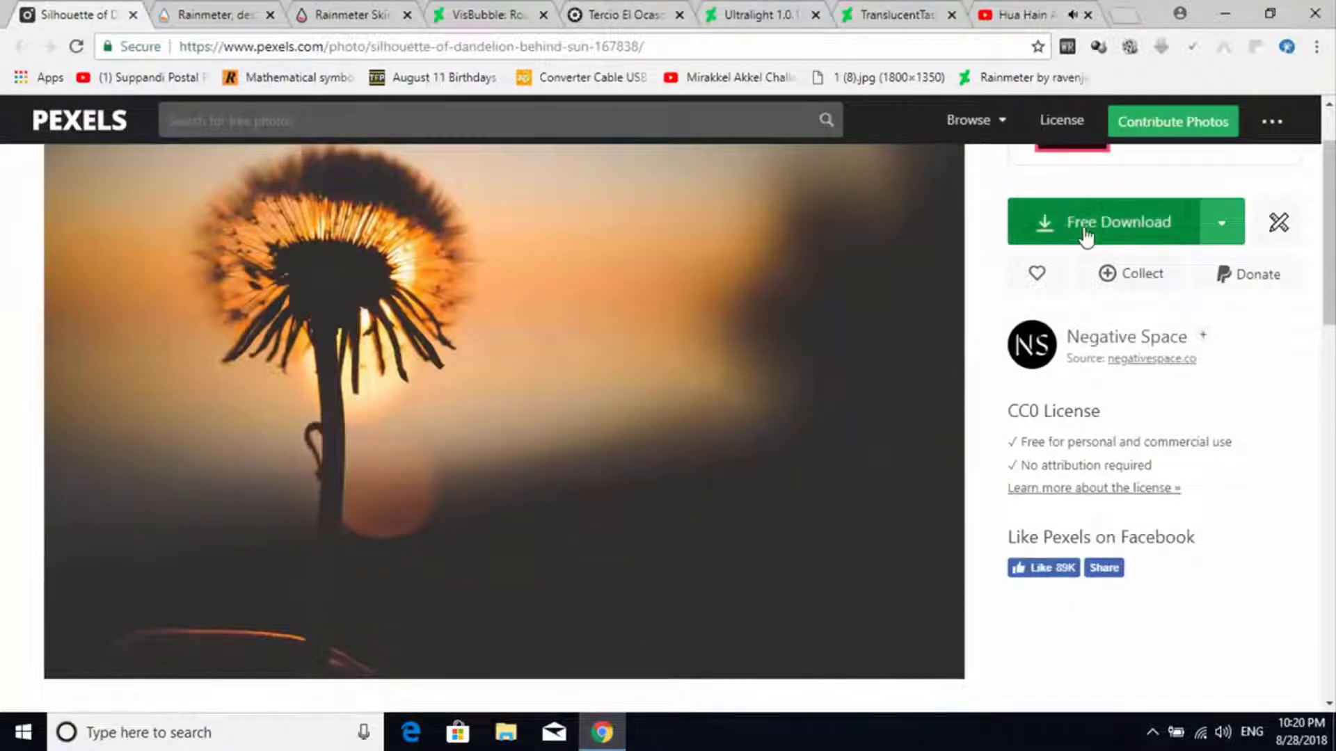
- Download the free silhouette of dandelion photo from Pexels and open the downloaded JPG file
click(1086, 234)
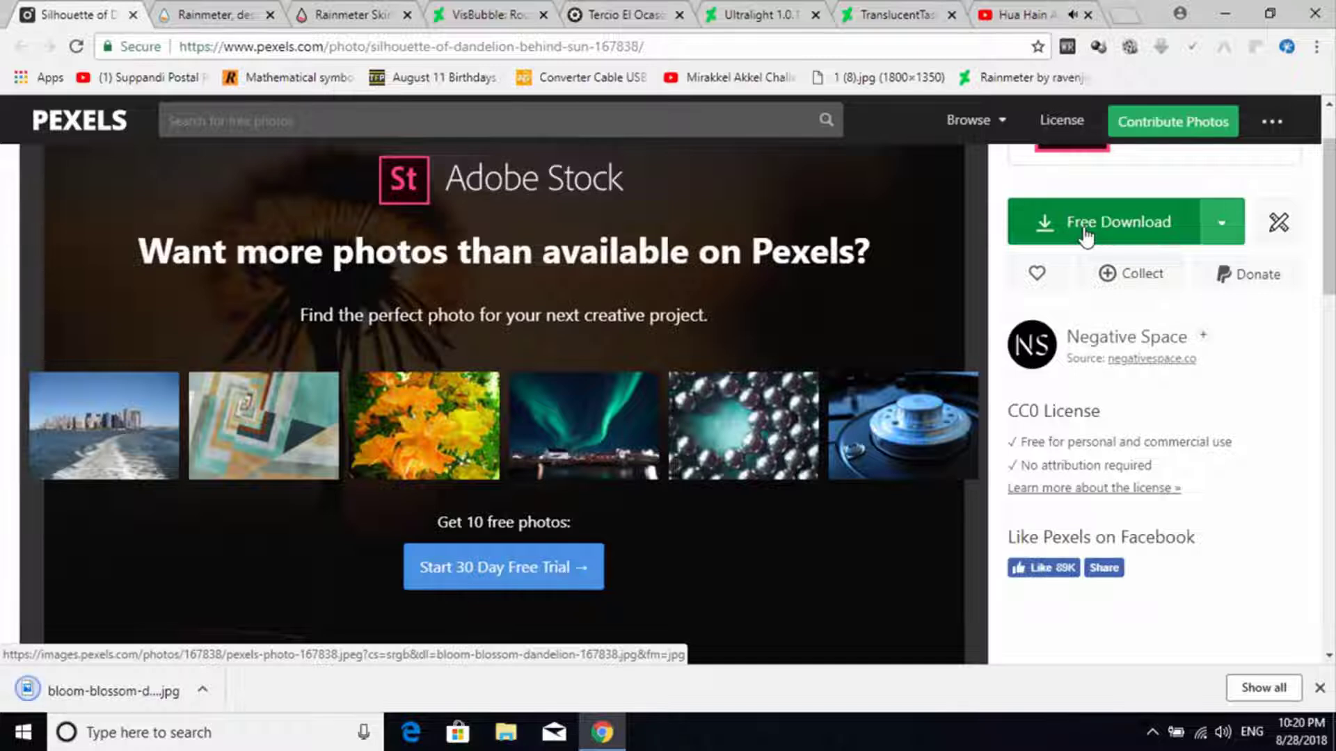
click(202, 690)
click(263, 568)
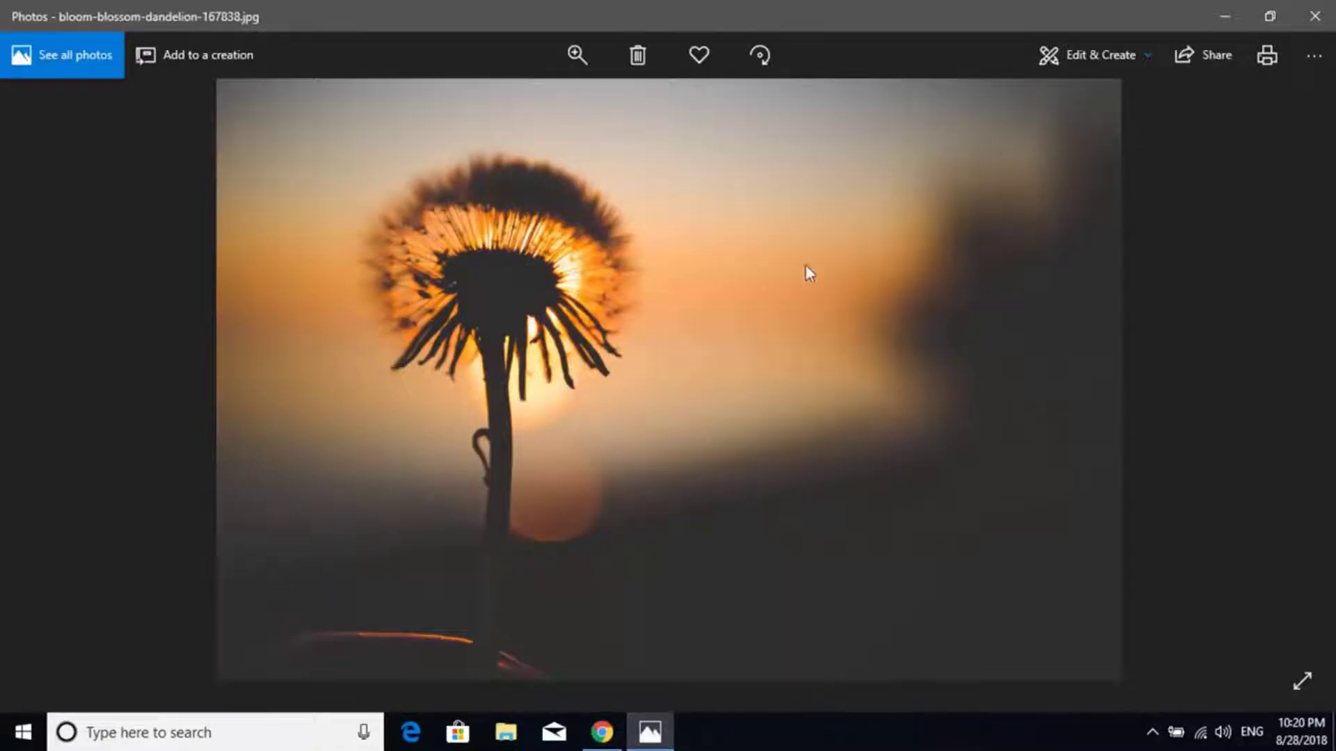
- Set the opened dandelion photo as the desktop background and close the photo viewer
click(1314, 59)
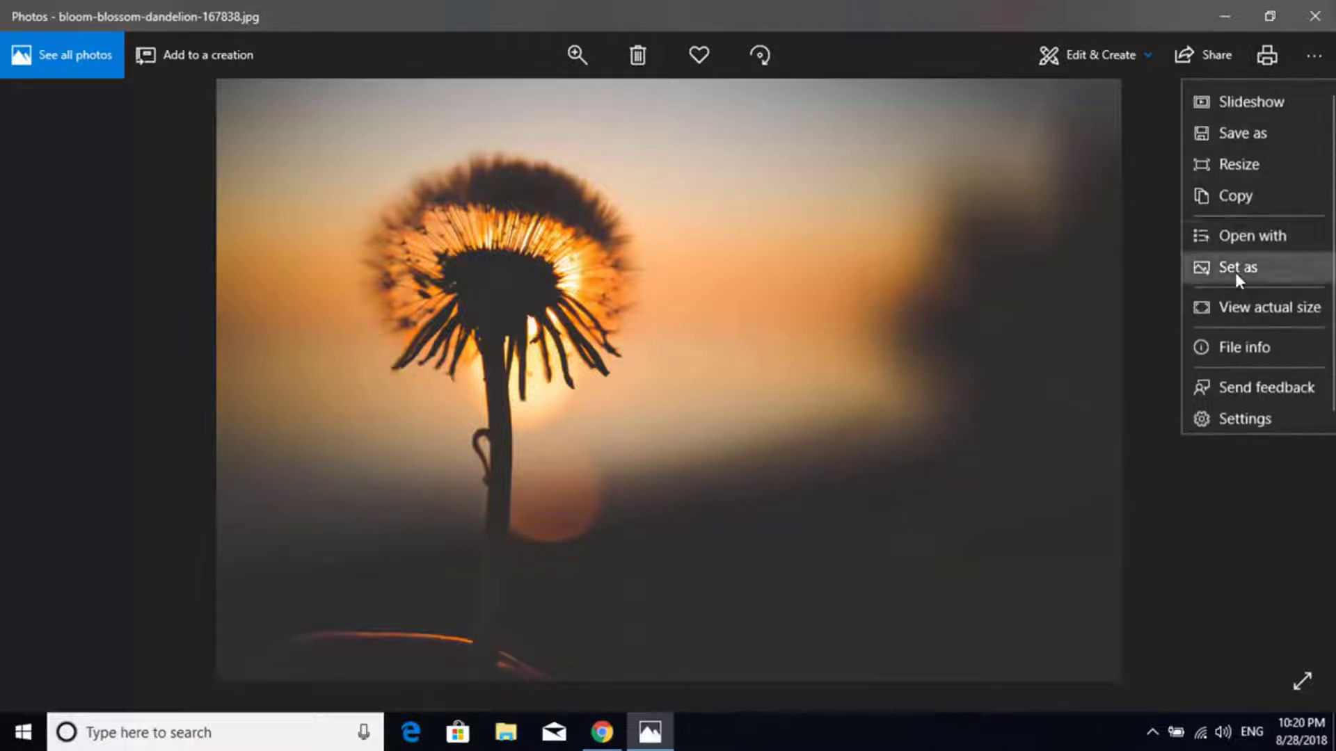
mouse_move(1234, 273)
click(1152, 269)
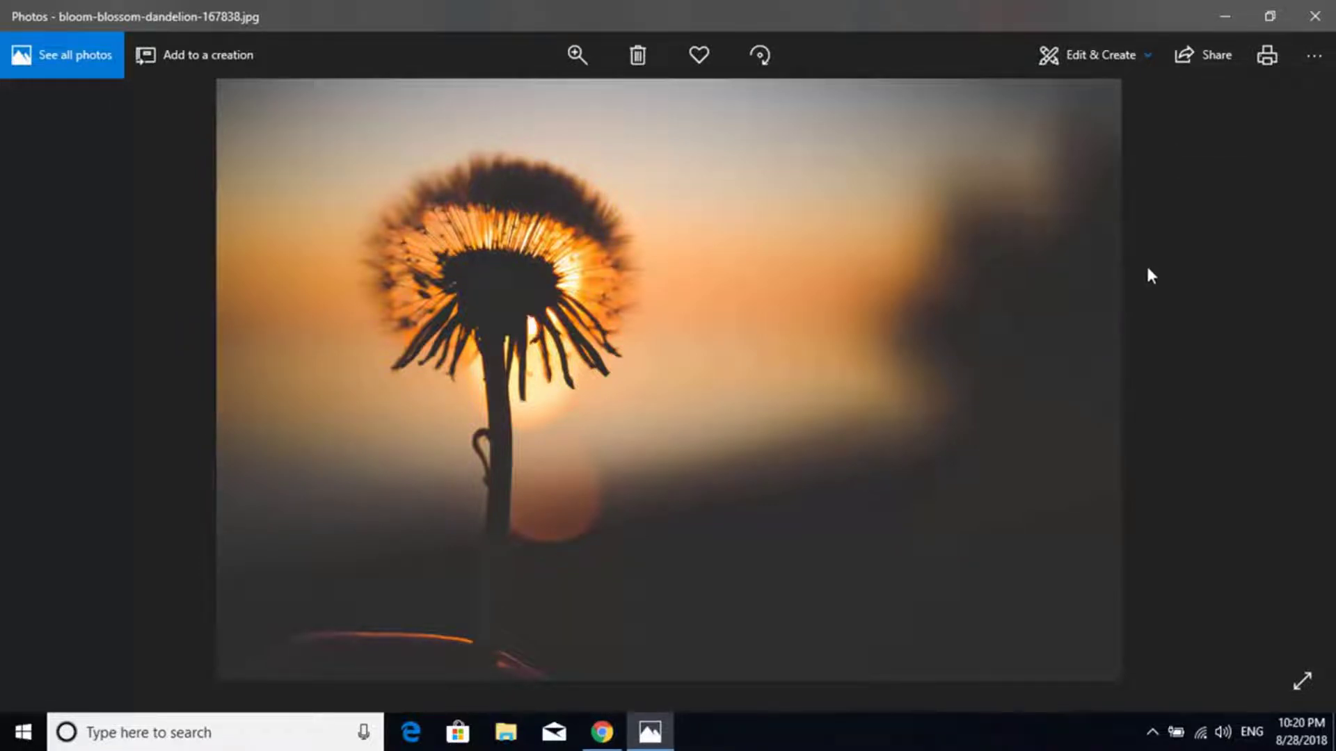
click(1315, 17)
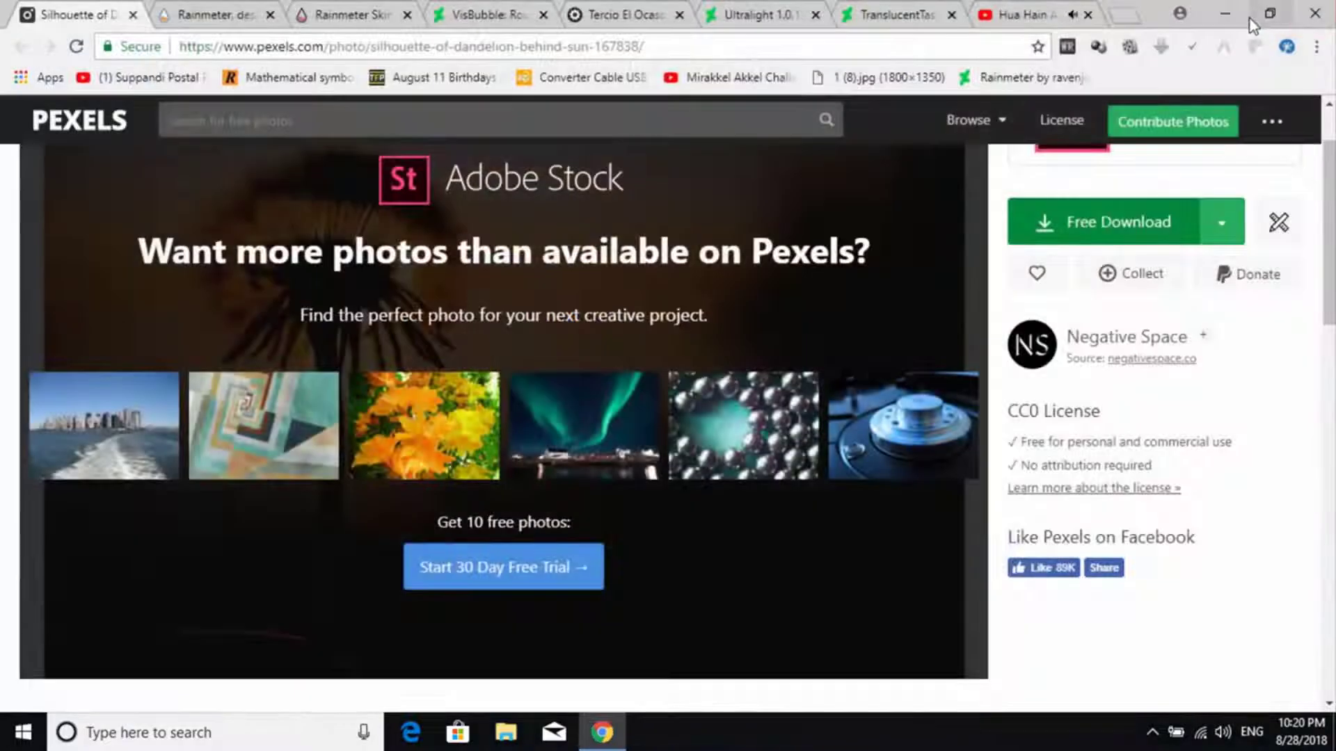
- Set the desktop background picture's fit to Stretch in the personalisation settings, and close them
click(1209, 23)
right_click(936, 199)
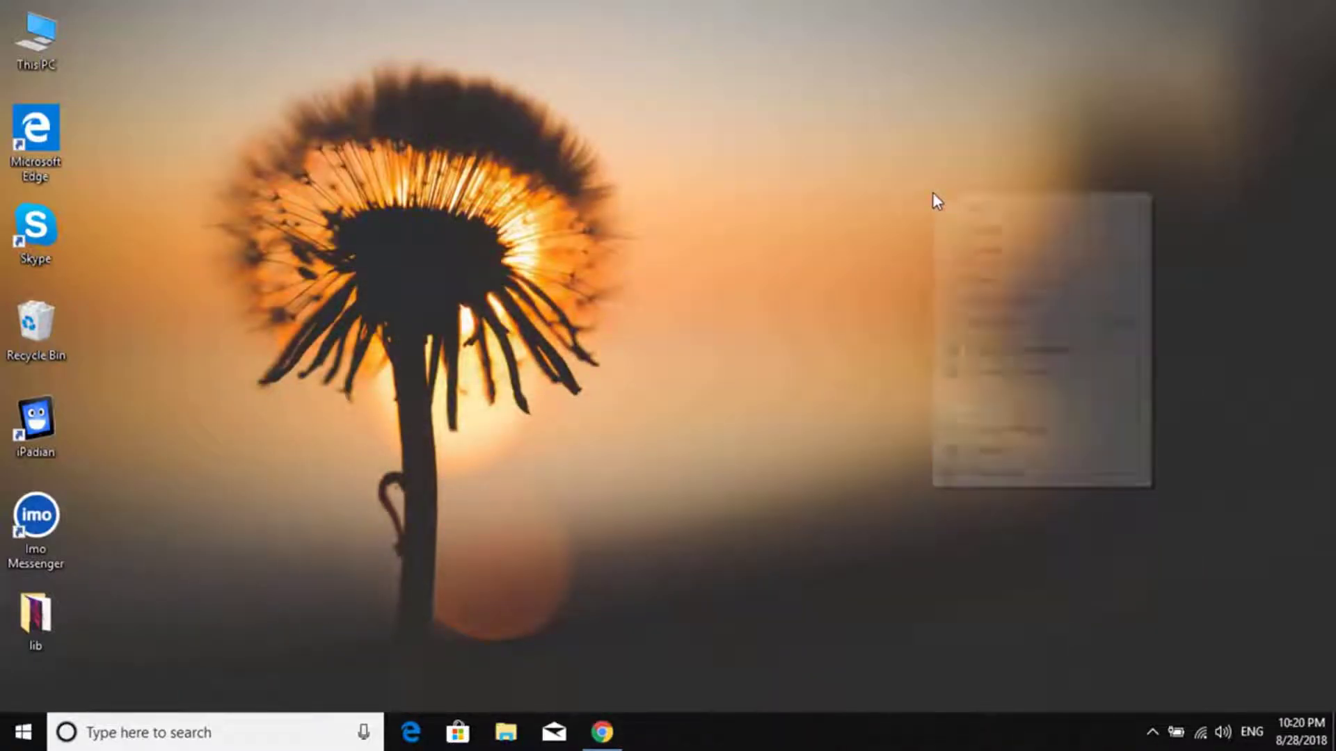
click(983, 473)
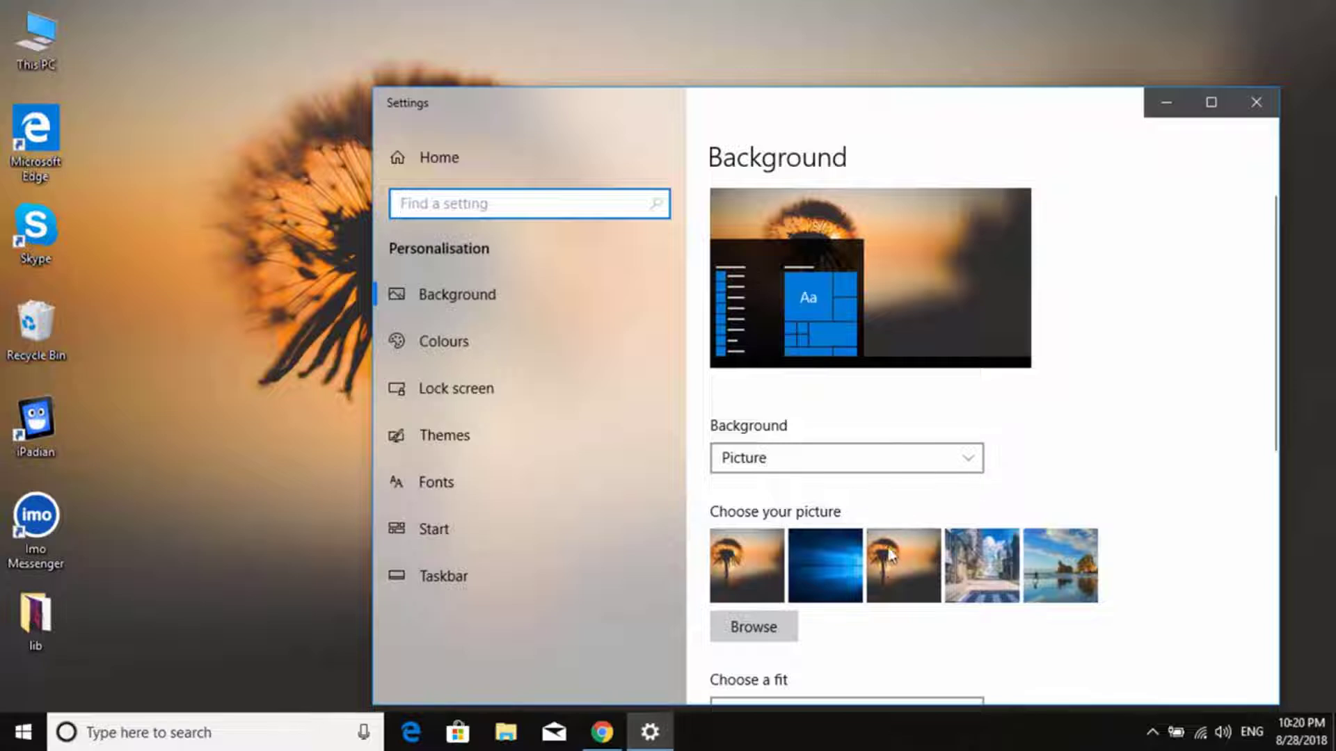
scroll(845, 581, down, 3)
click(765, 531)
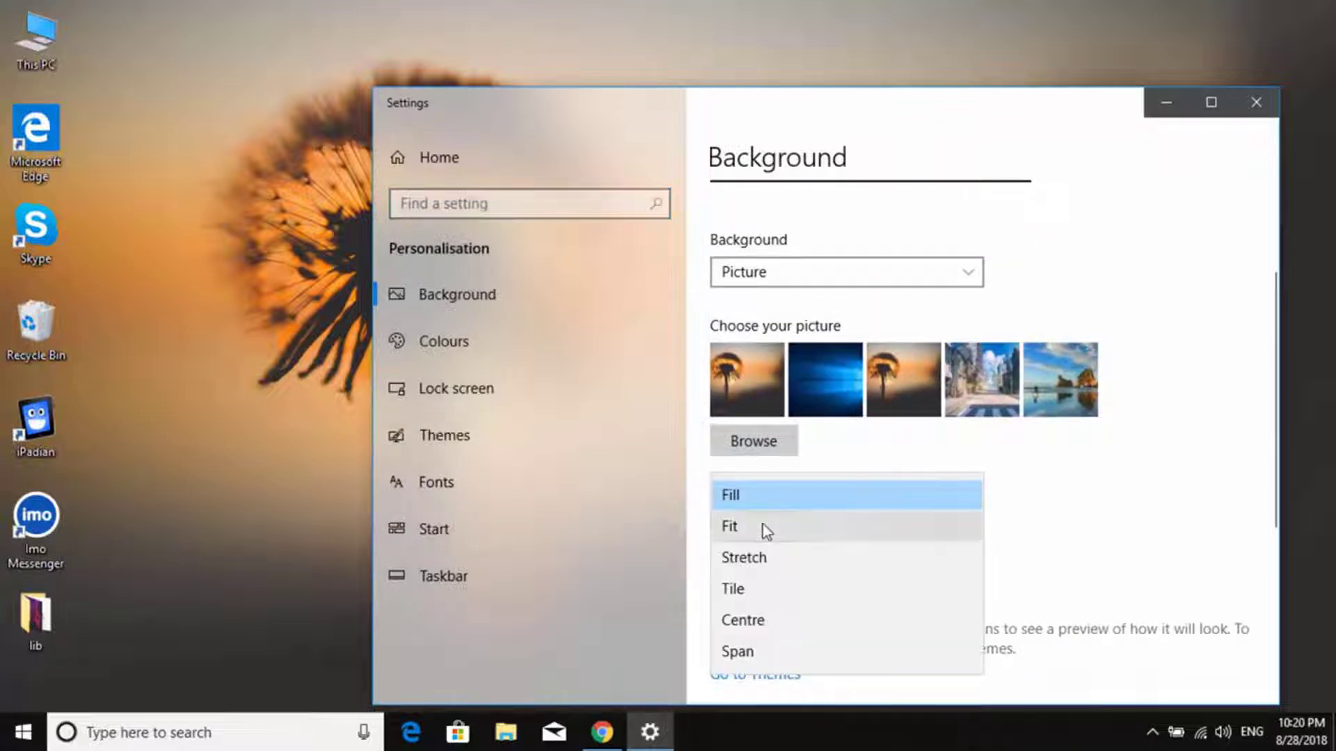
click(742, 558)
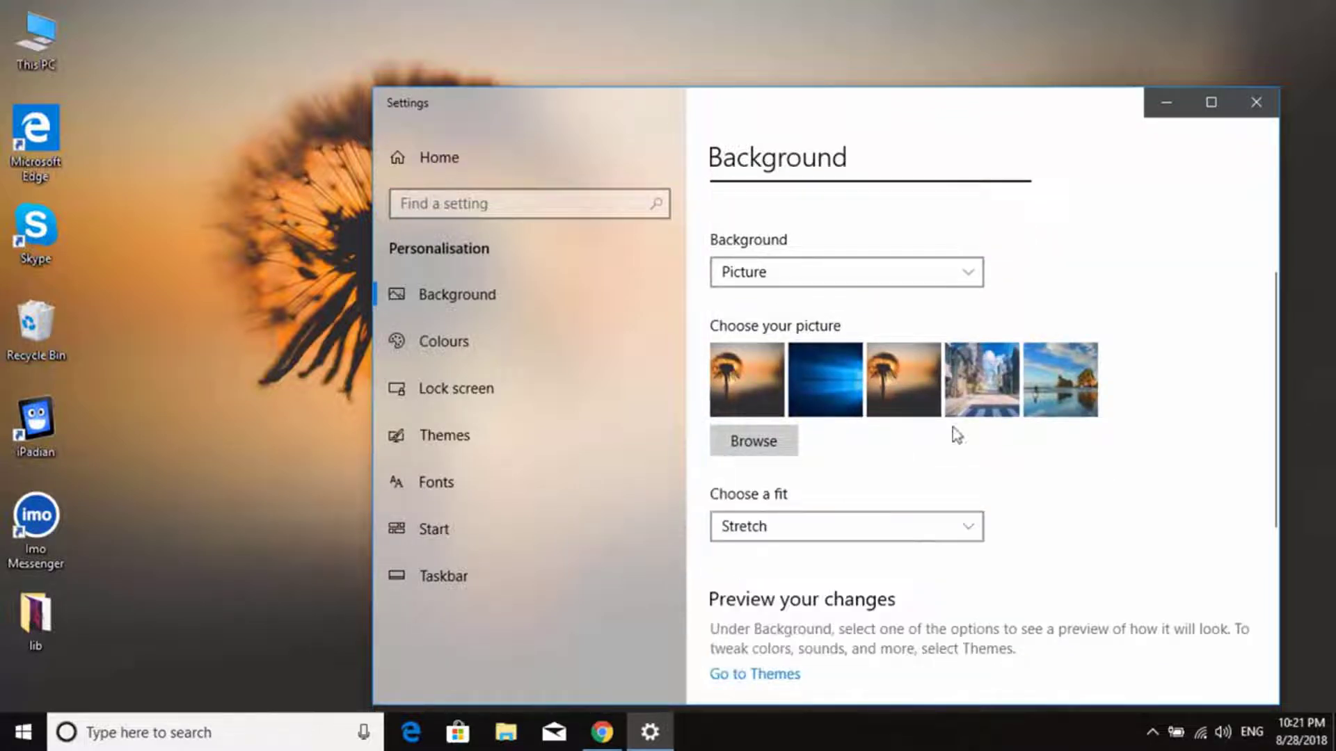
click(1256, 103)
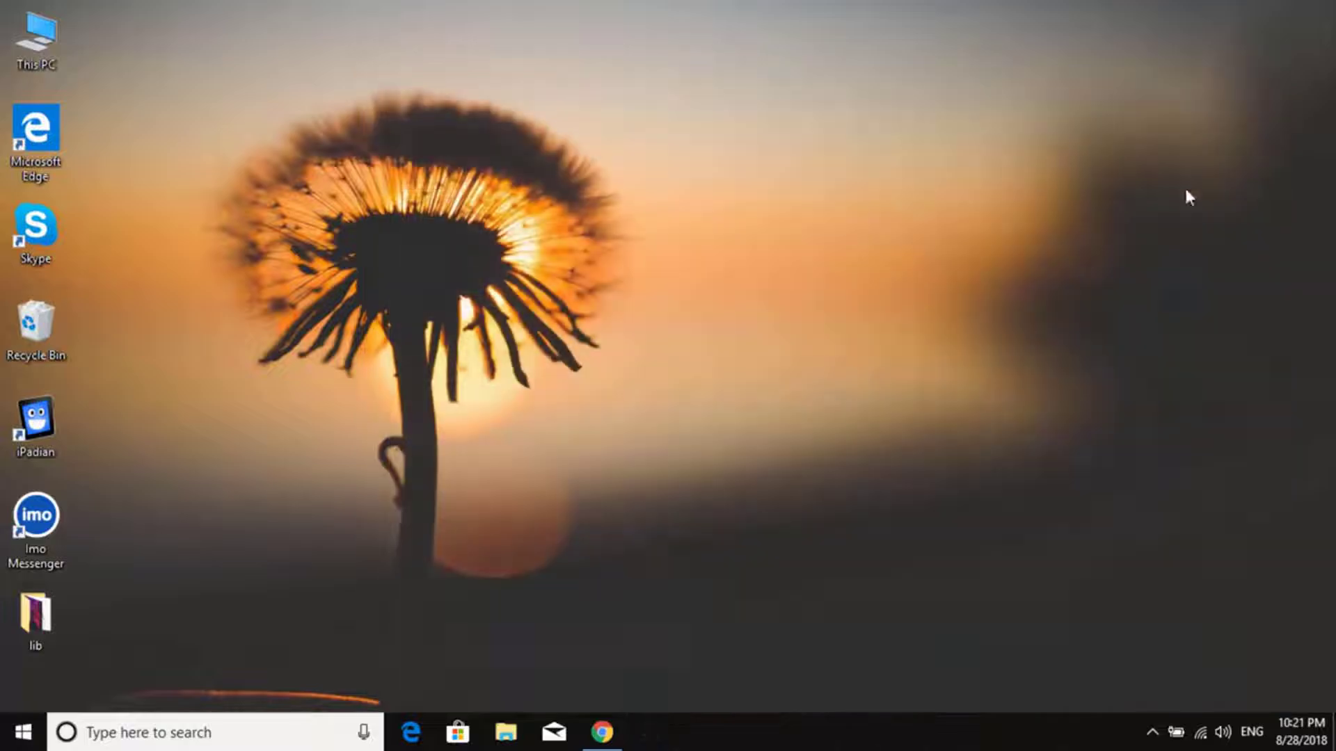
- Switch to Chrome, download the Rainmeter 4.2 final release from rainmeter.net and run the installer
click(602, 732)
click(205, 12)
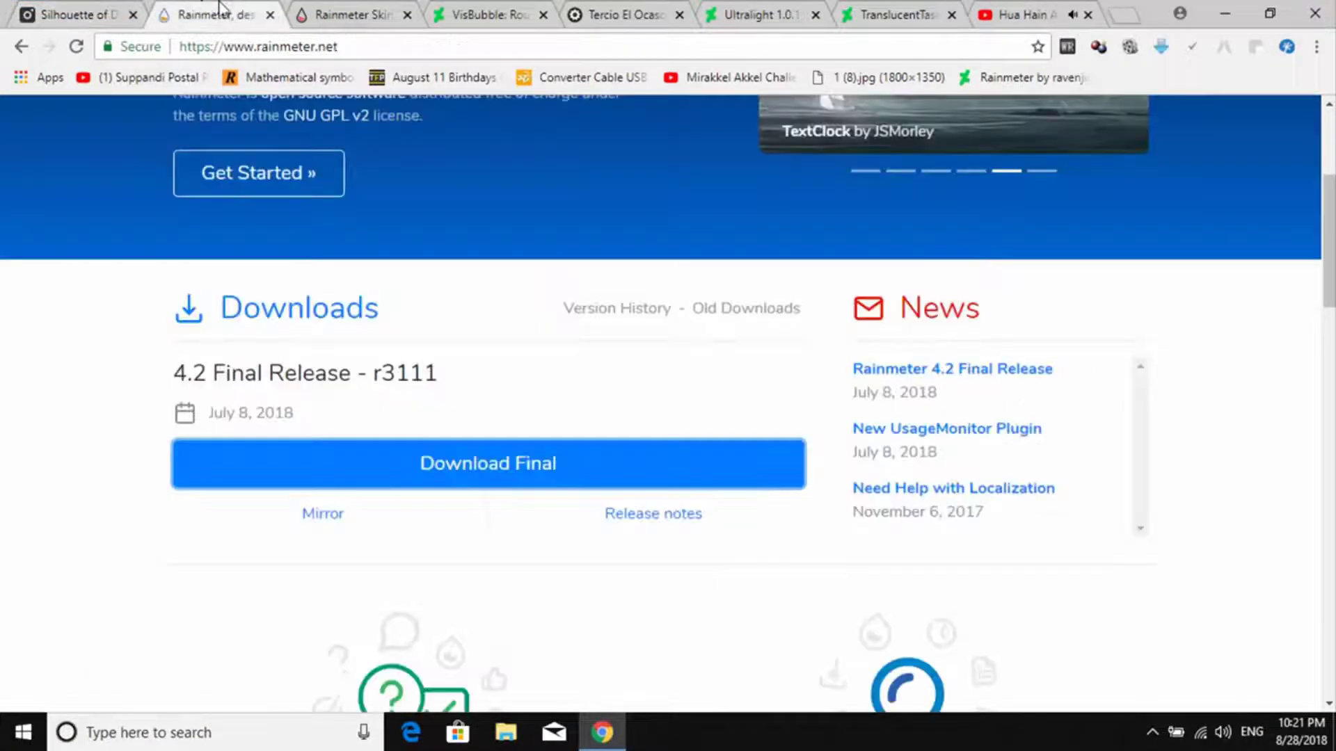
click(546, 470)
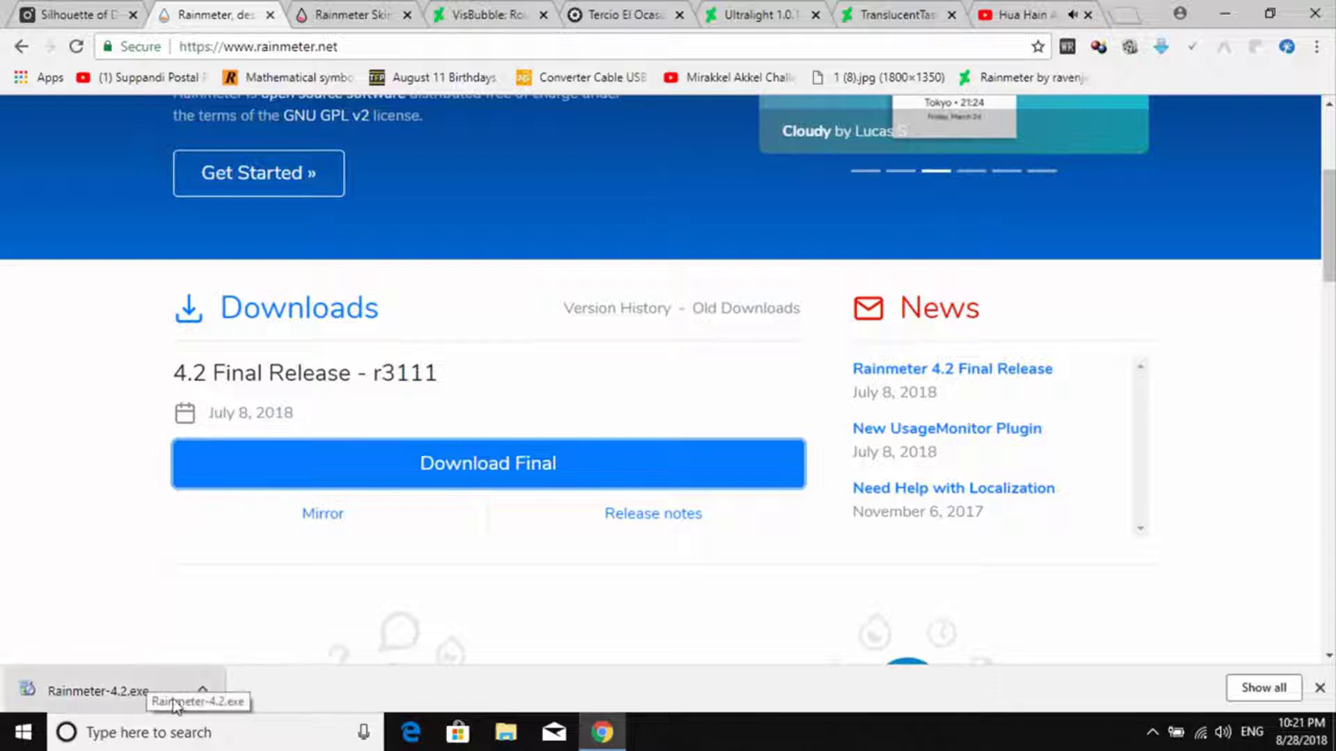
click(200, 691)
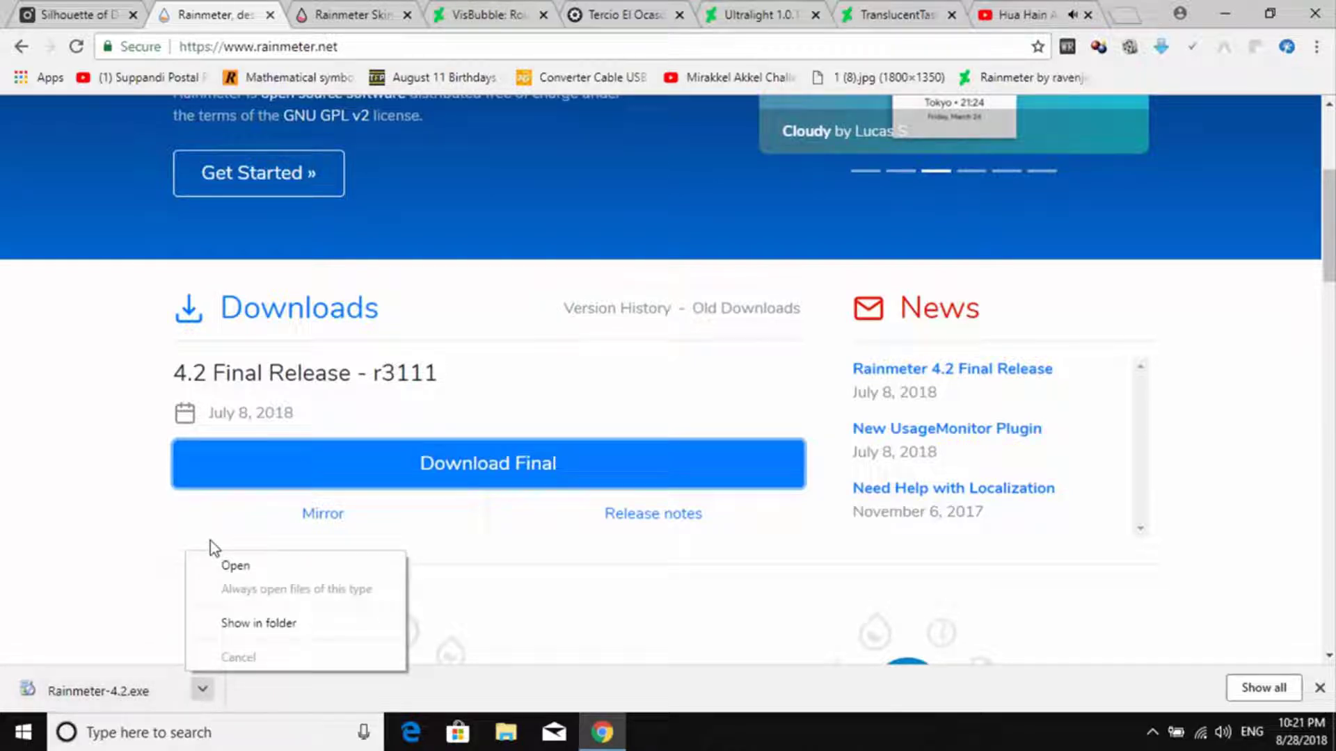
click(235, 567)
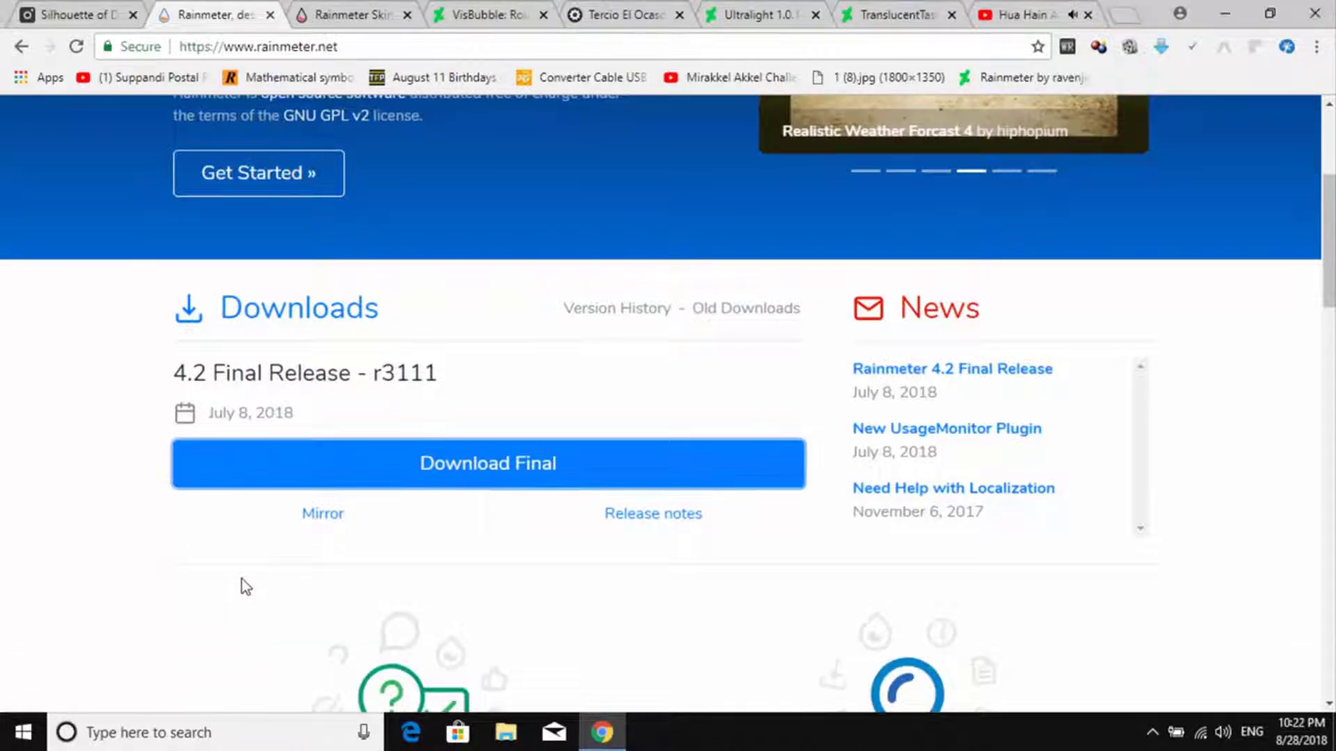
- Install 64-bit Rainmeter in C:\Program Files\Rainmeter with launch on startup, and run it on completion
click(672, 411)
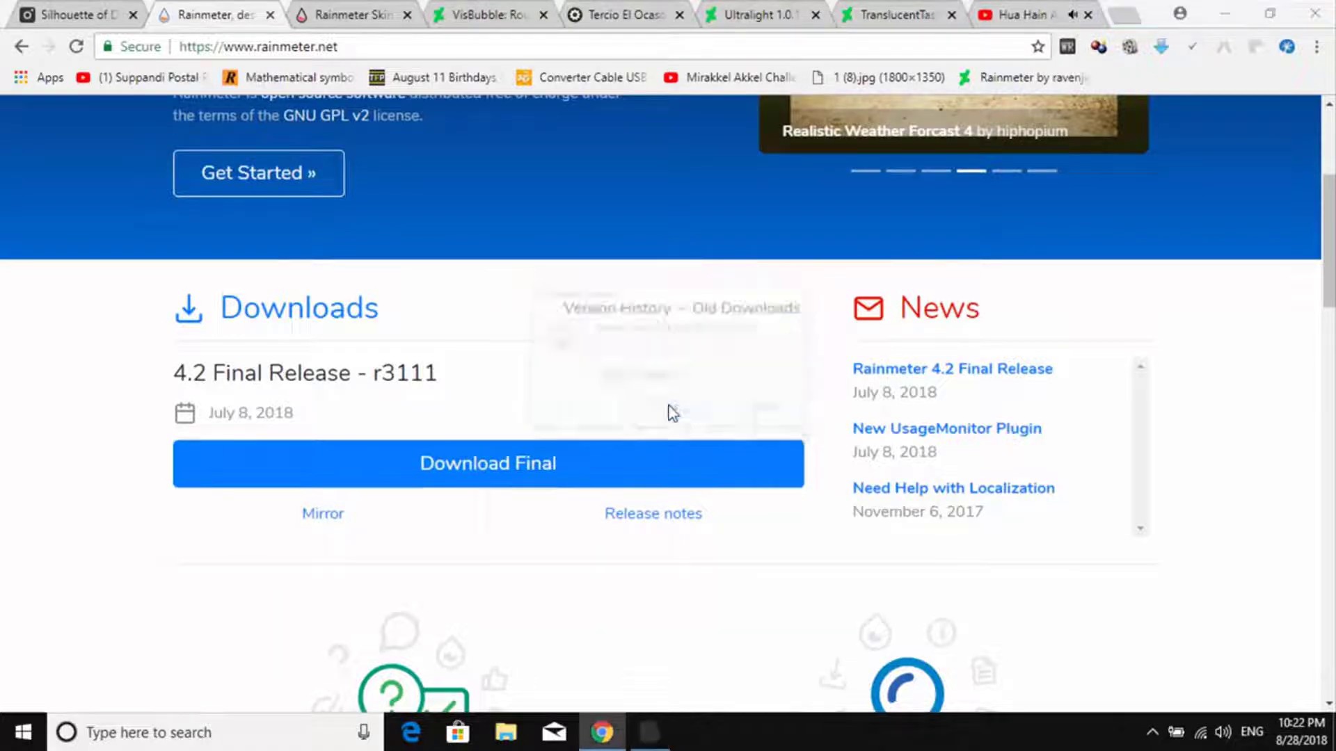
click(774, 525)
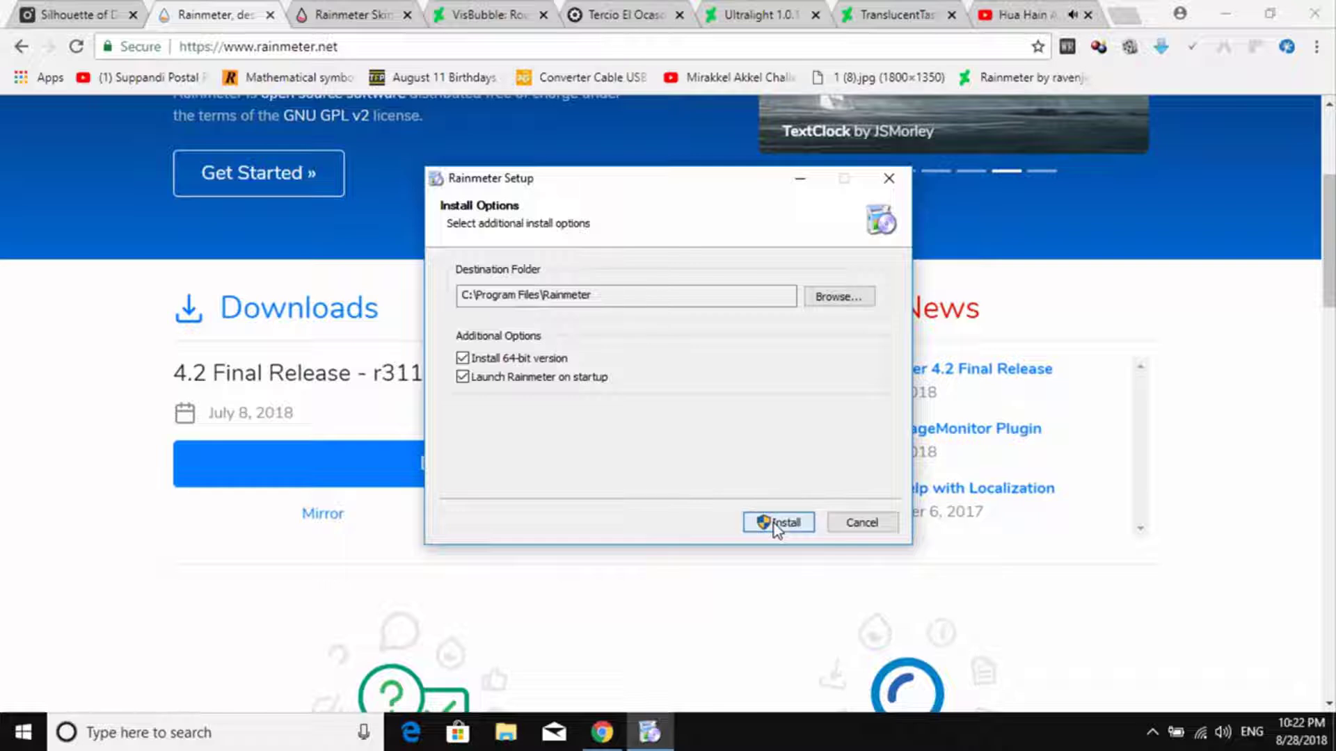
click(774, 523)
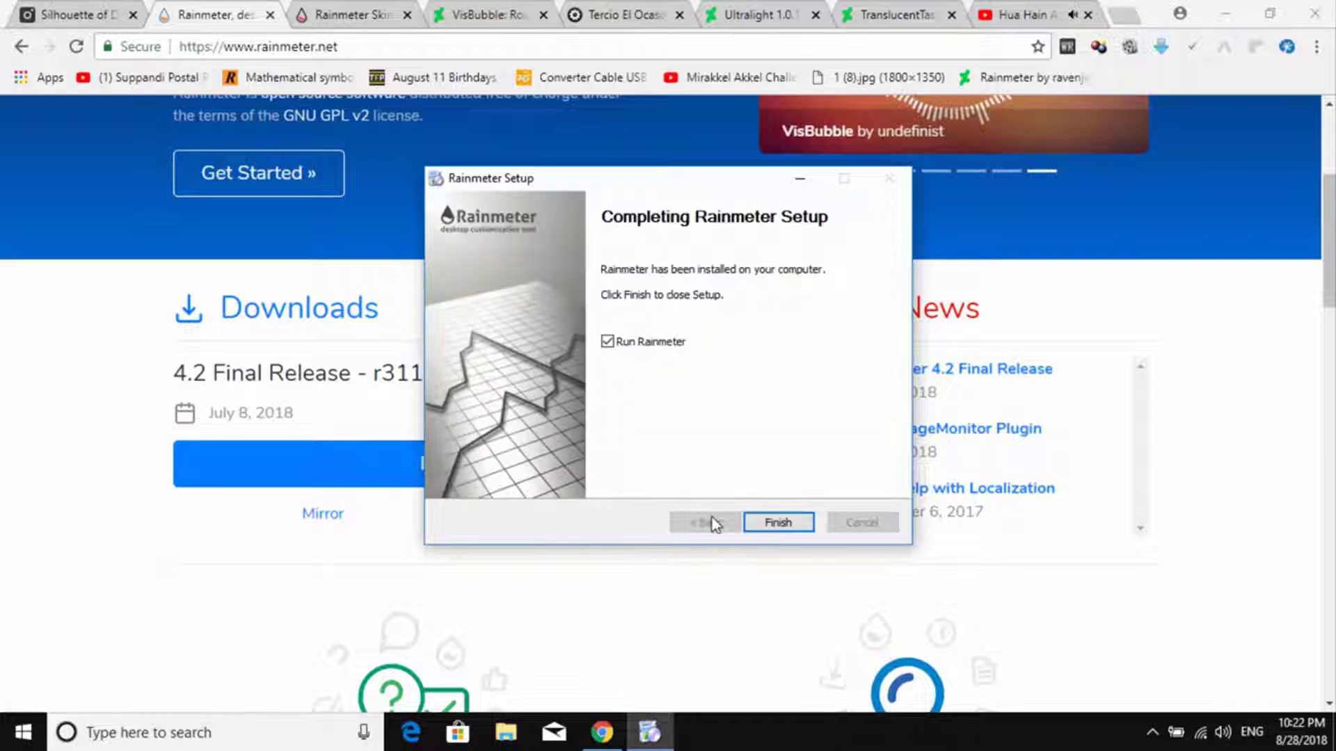
click(776, 525)
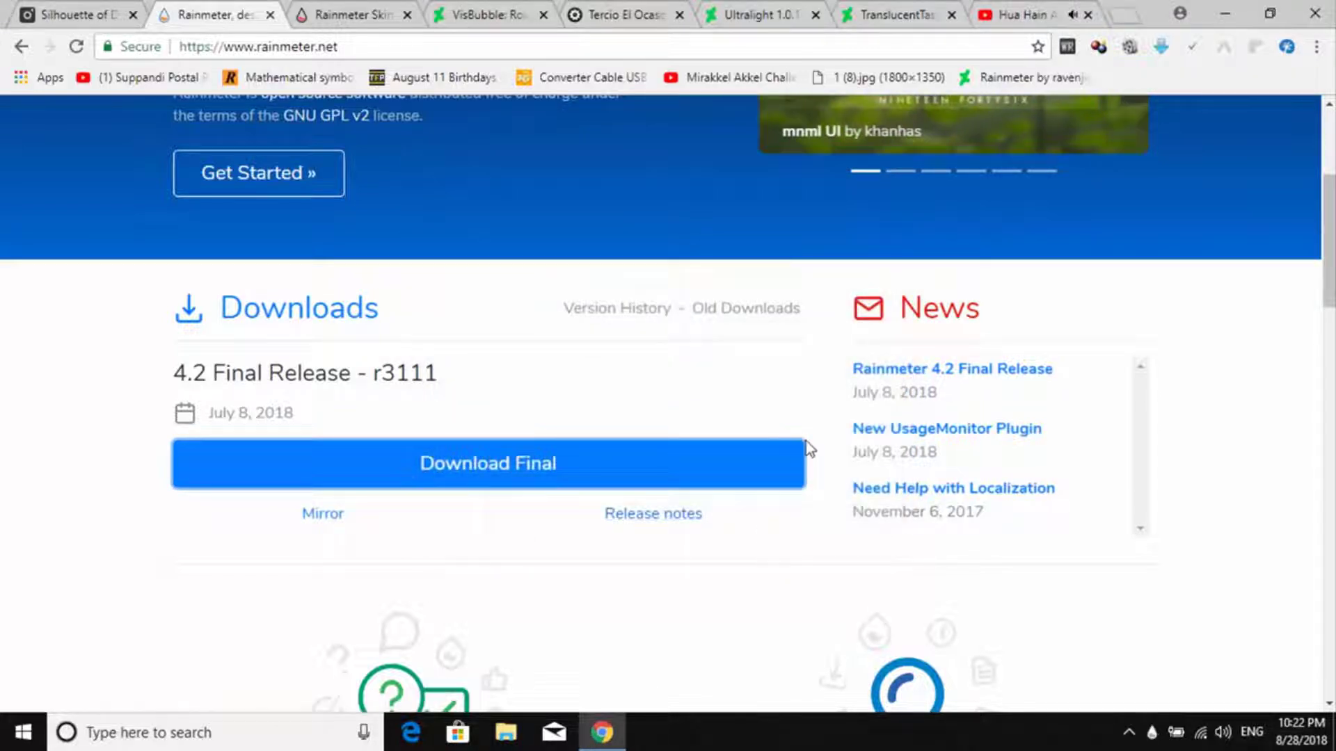
- Open the Manage Rainmeter window from the desktop to view the active skins, and close it
click(1236, 14)
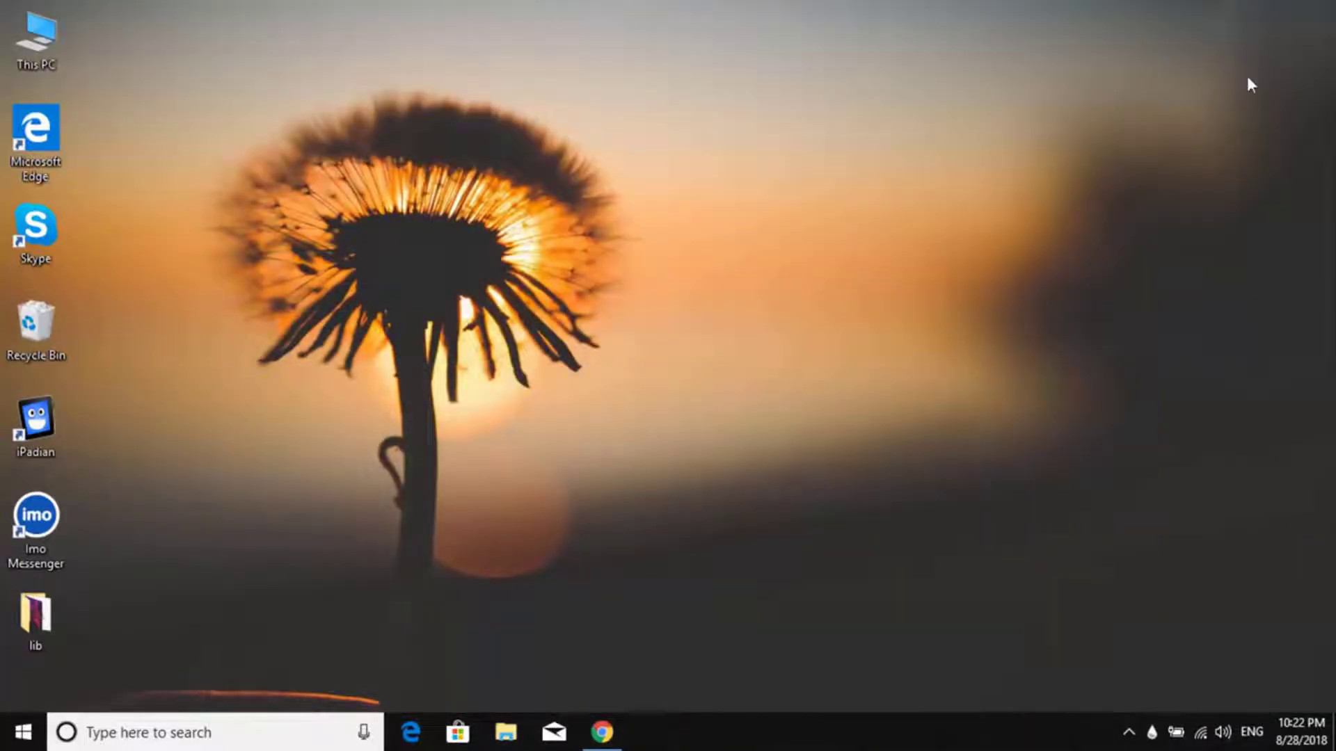
click(1153, 734)
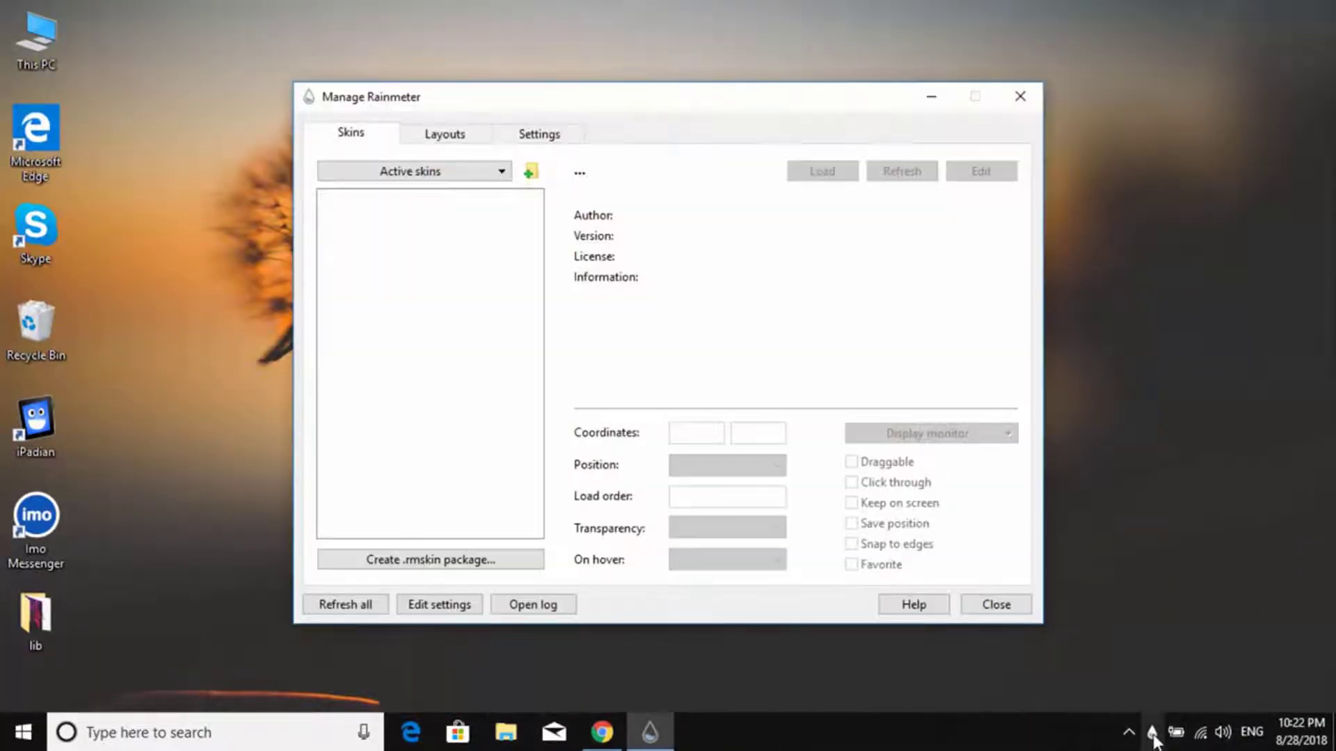
click(1020, 105)
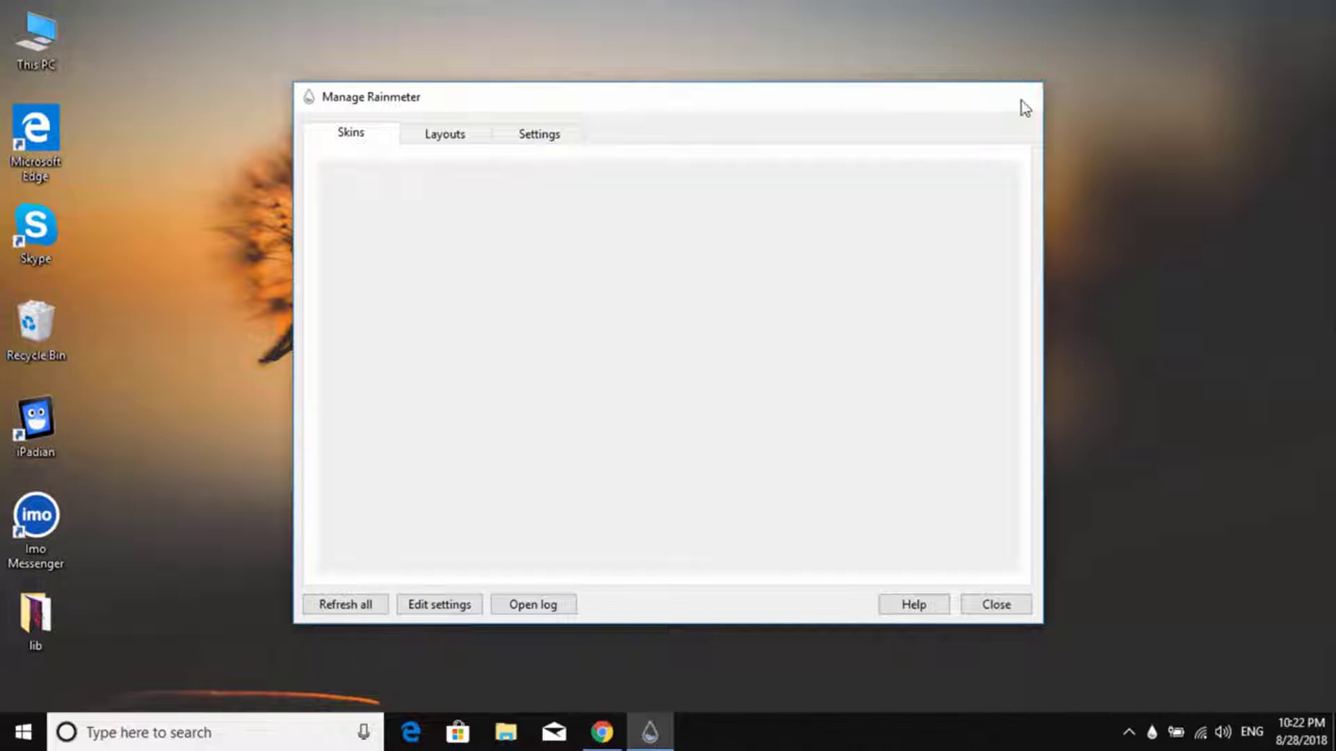
- Switch back to Chrome, download the Detox skin from RainmeterHub and open the downloaded ZIP archive
click(602, 732)
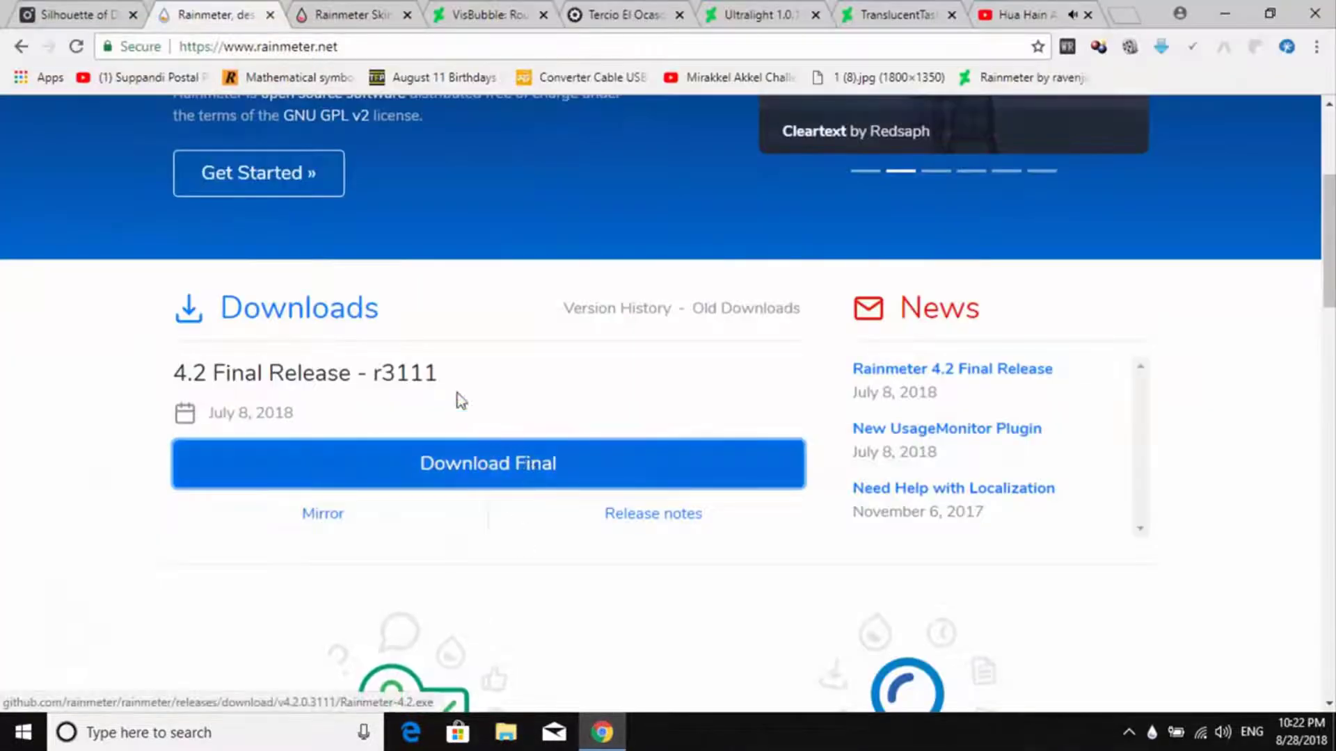
click(367, 9)
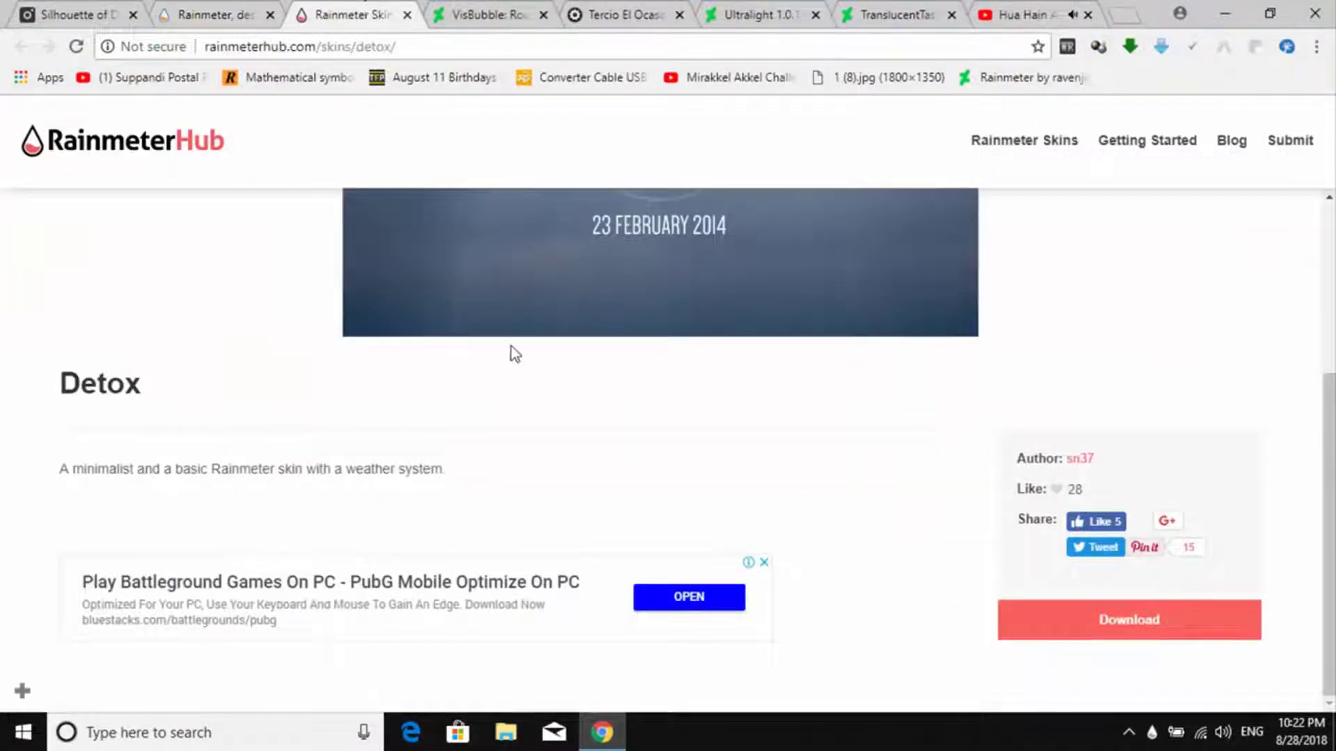
scroll(521, 348, up, 4)
scroll(529, 351, down, 4)
click(1018, 635)
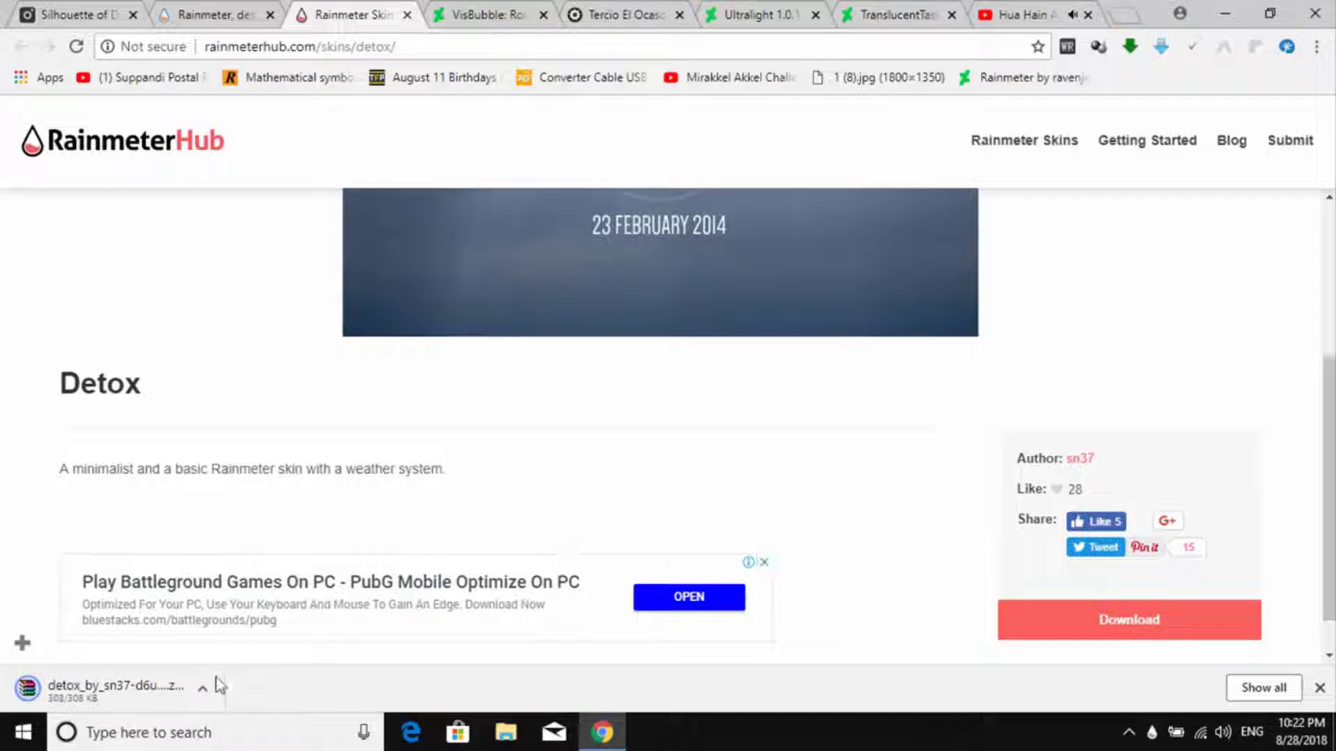
click(204, 690)
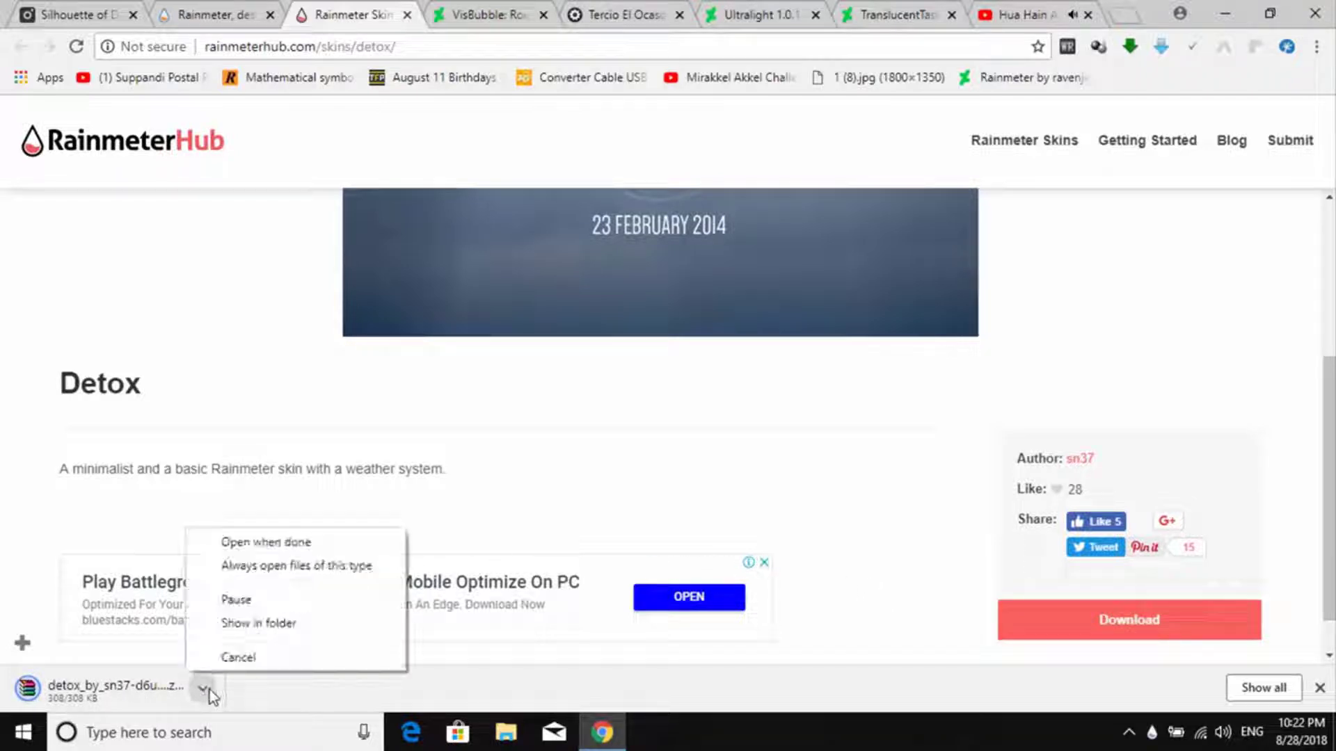
click(248, 542)
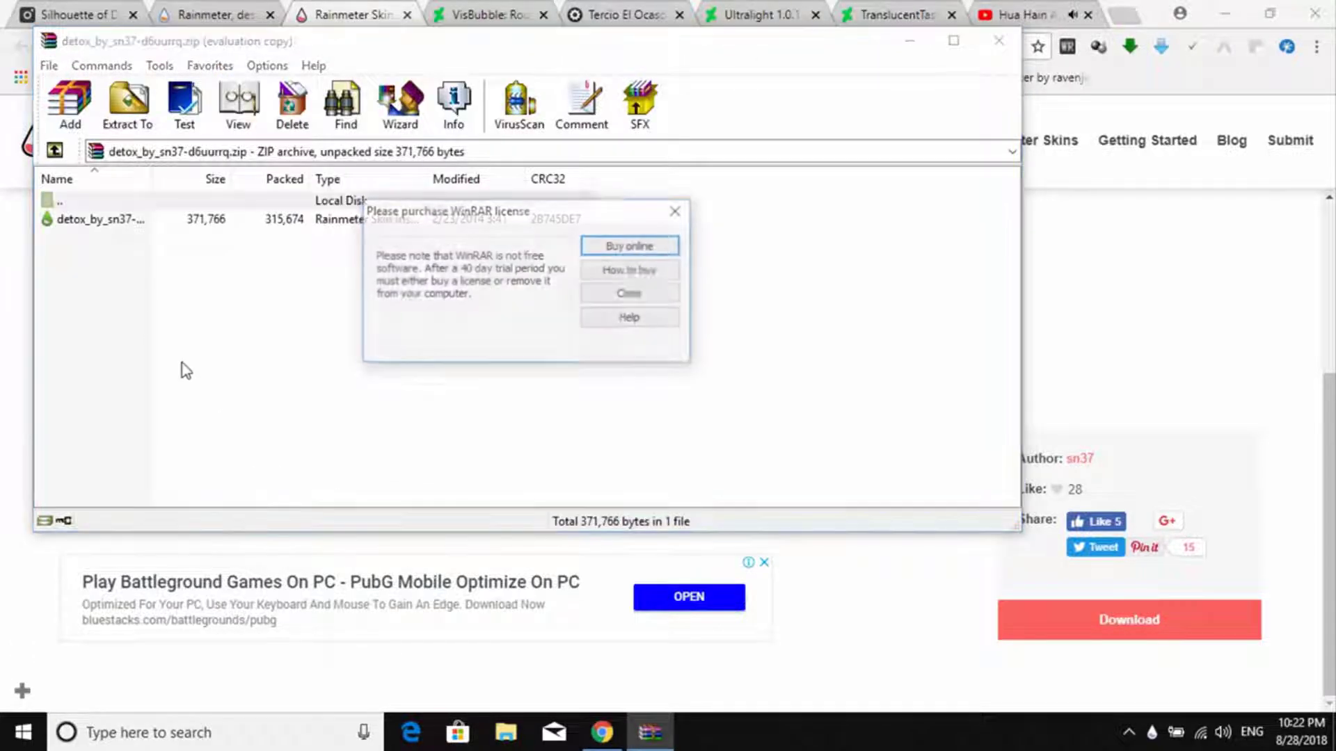
- Install the Detox skin from the .rmskin package inside the archive, and close WinRAR
click(675, 211)
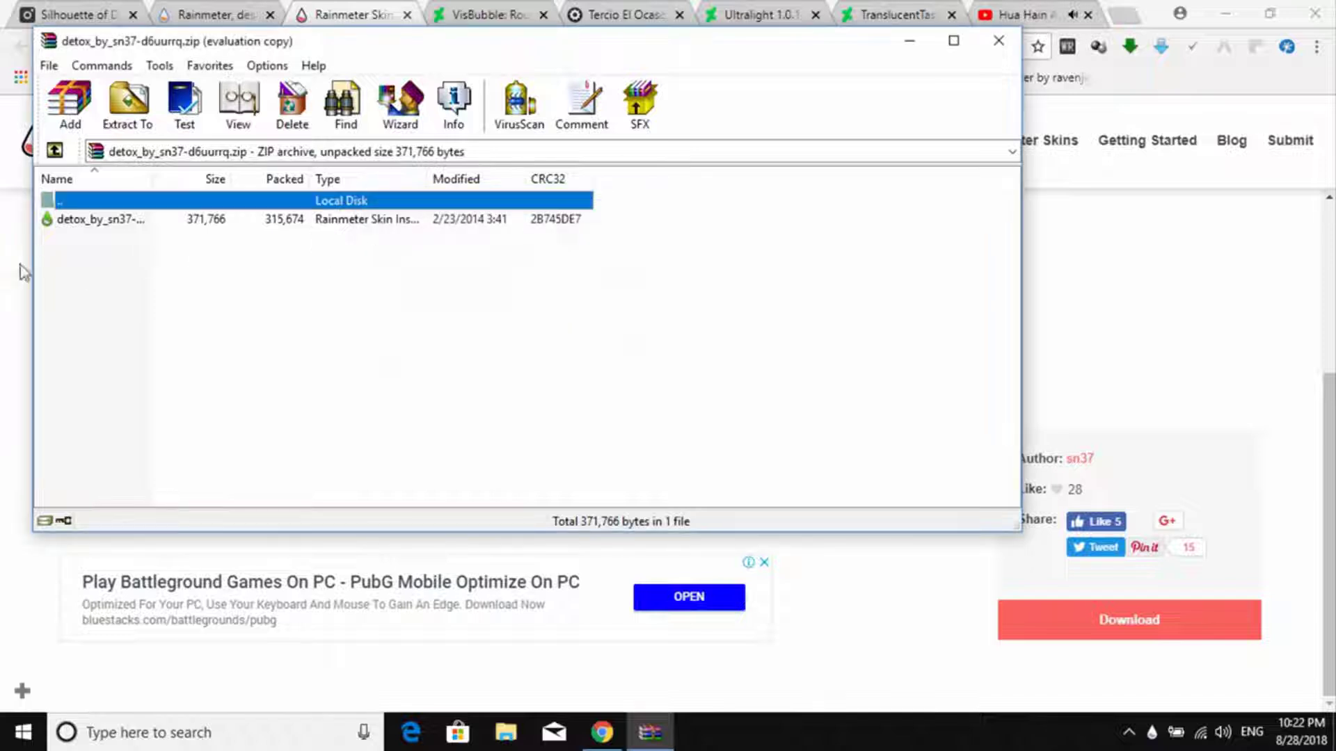
double_click(78, 221)
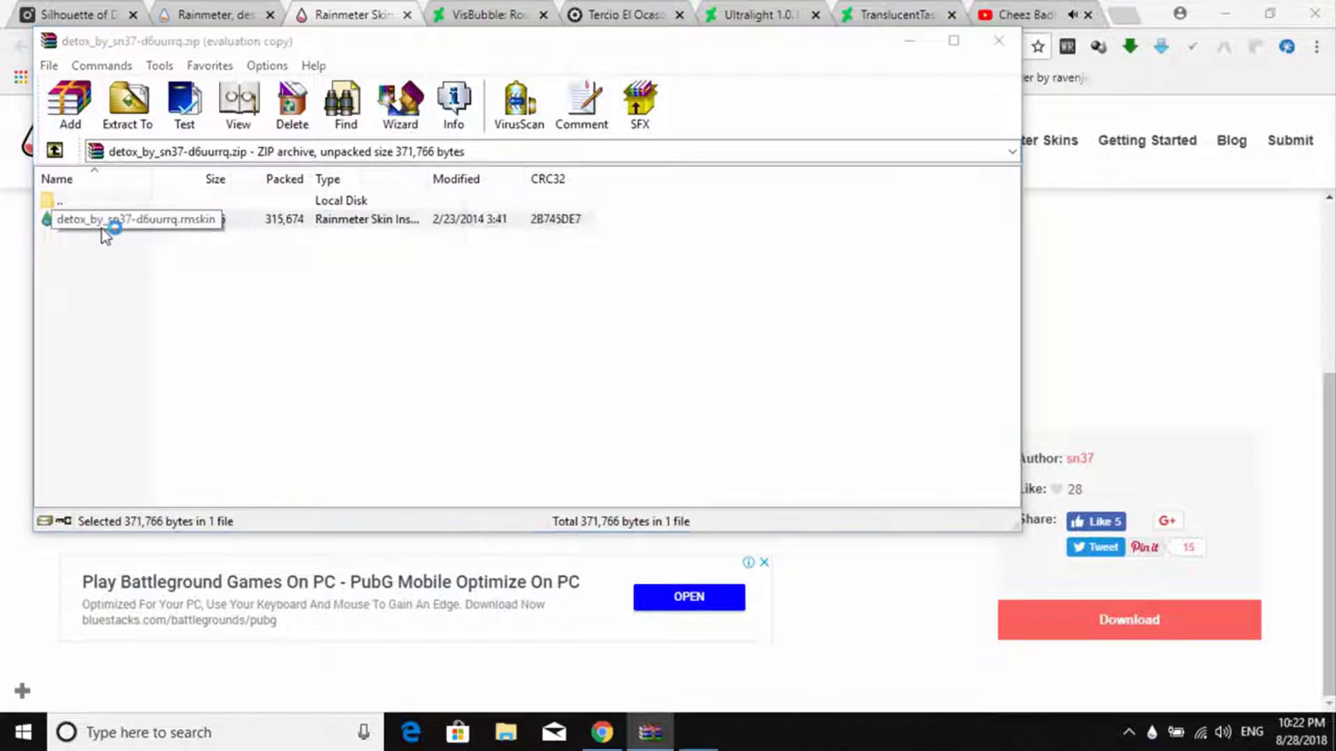
click(762, 518)
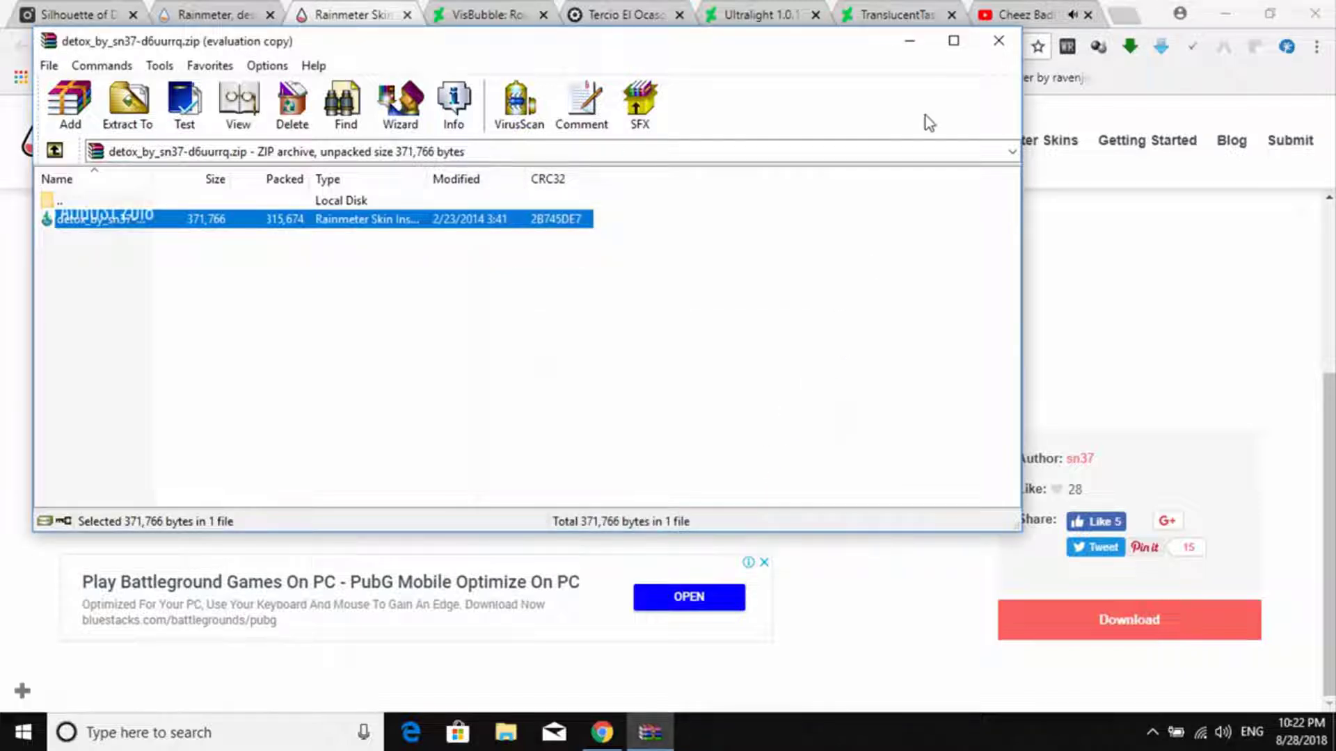
click(1004, 46)
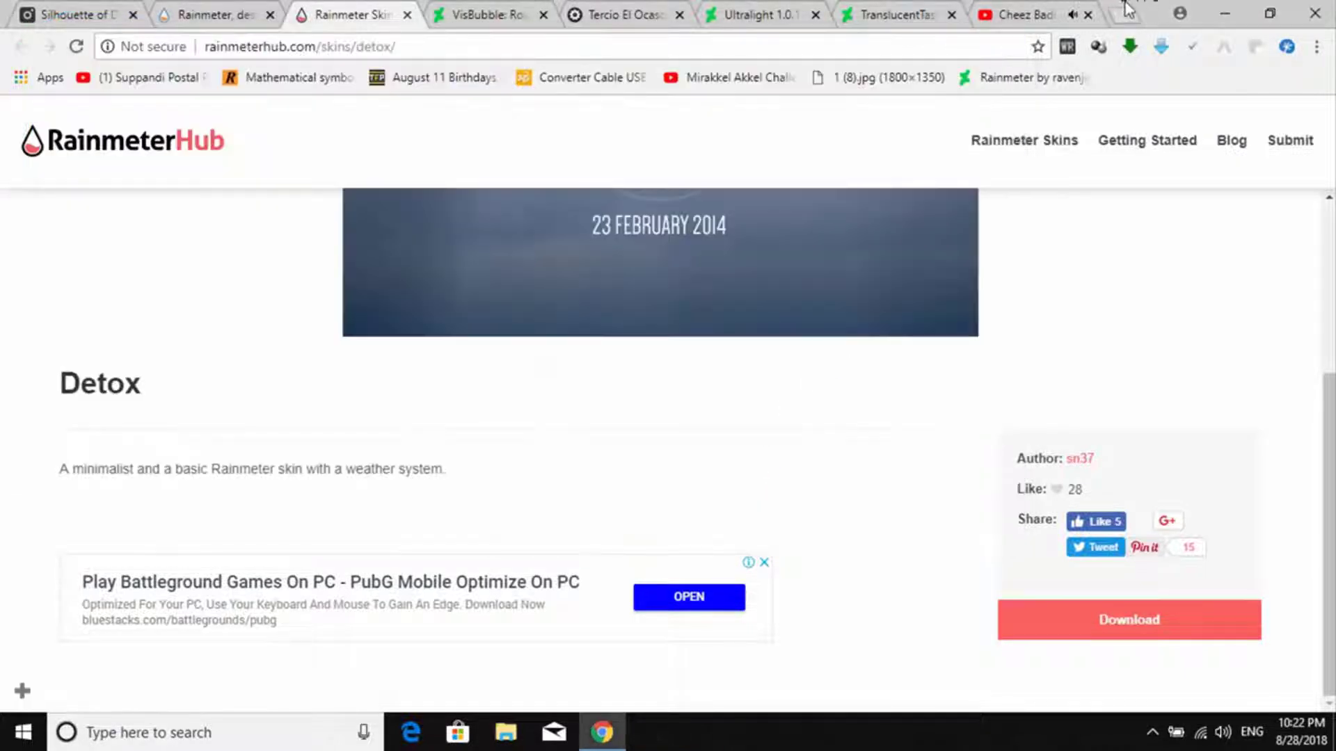
- Show the desktop and move the Detox weather and date skin to the desktop's upper-right area
click(1224, 13)
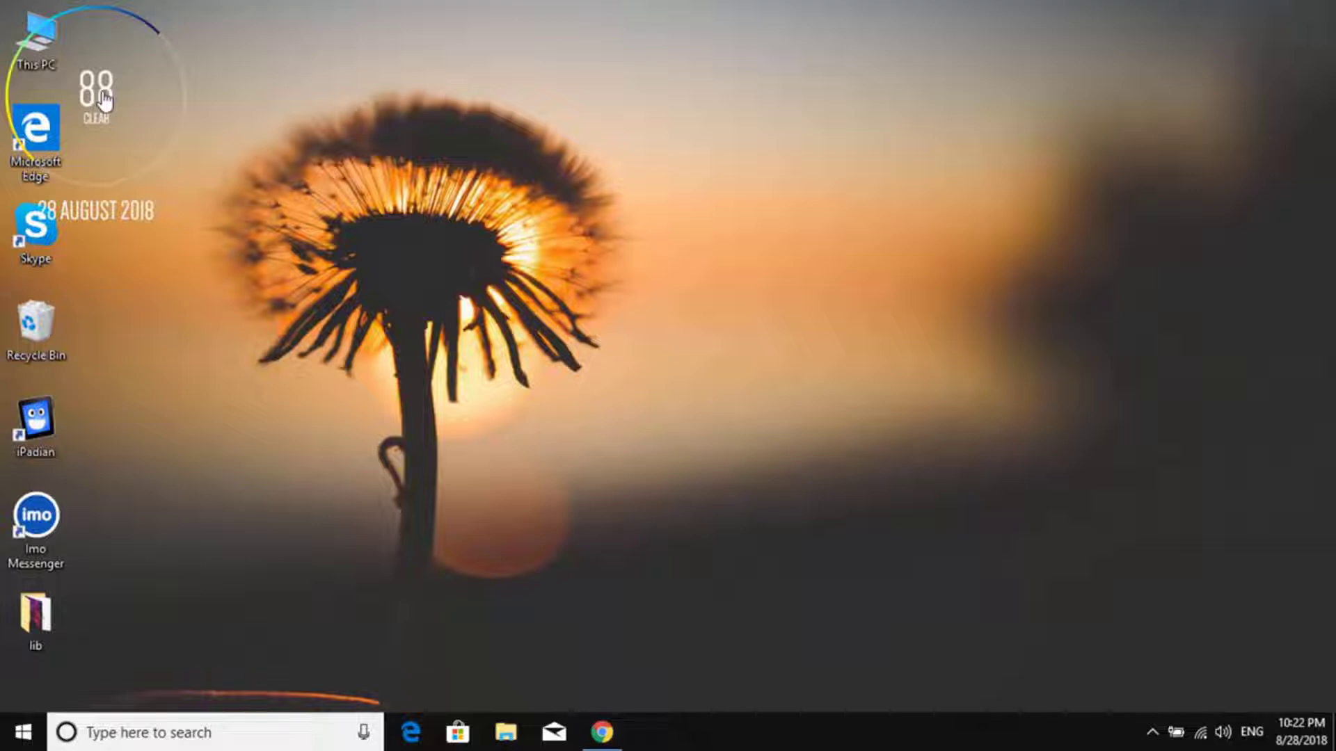
drag(7, 76, 1060, 171)
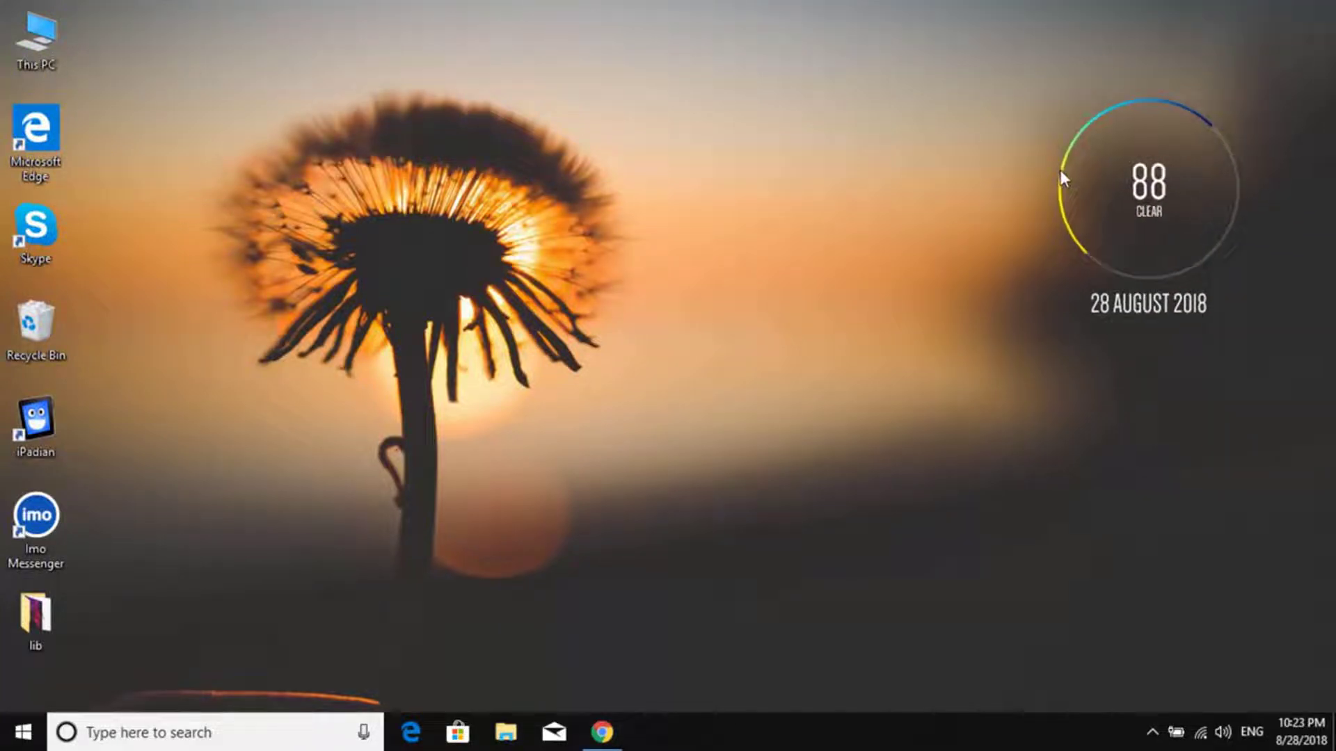
- Switch to Chrome, reload the VisBubble page on DeviantArt and download the free VisBubble skin package
click(602, 732)
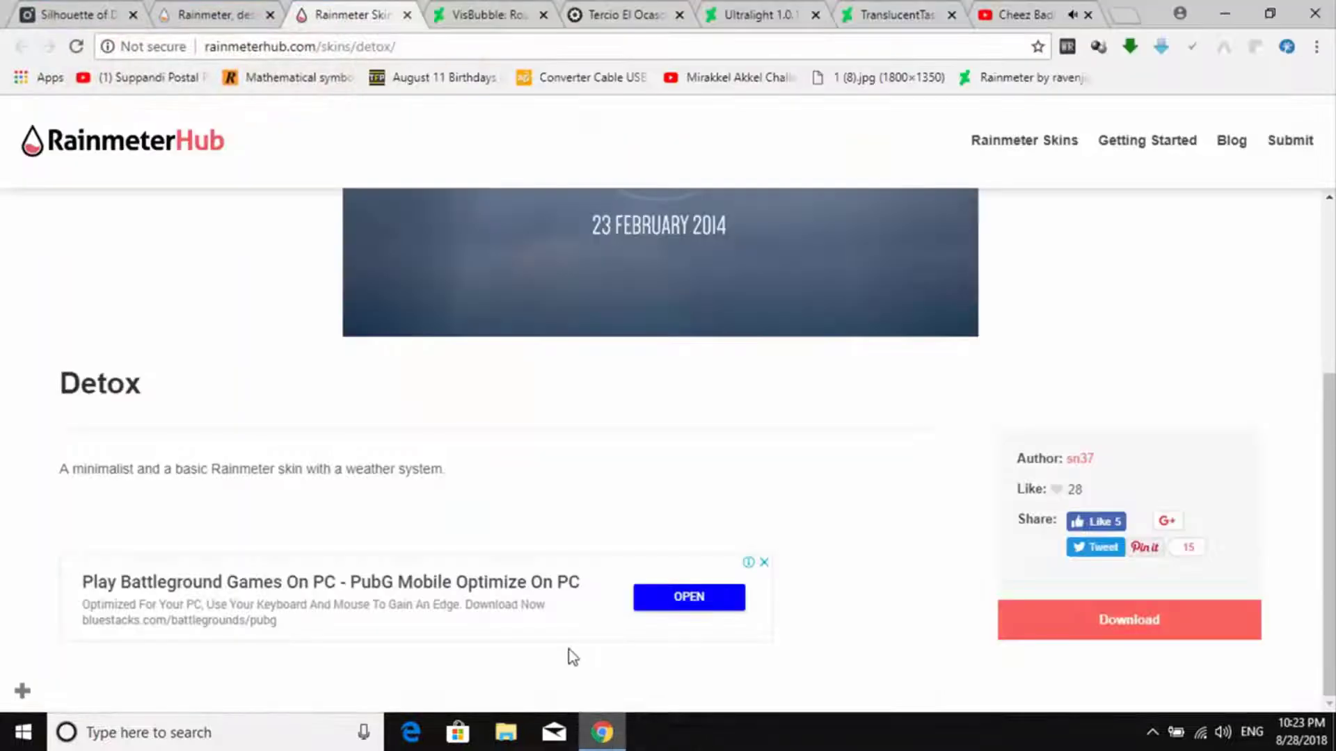
click(472, 11)
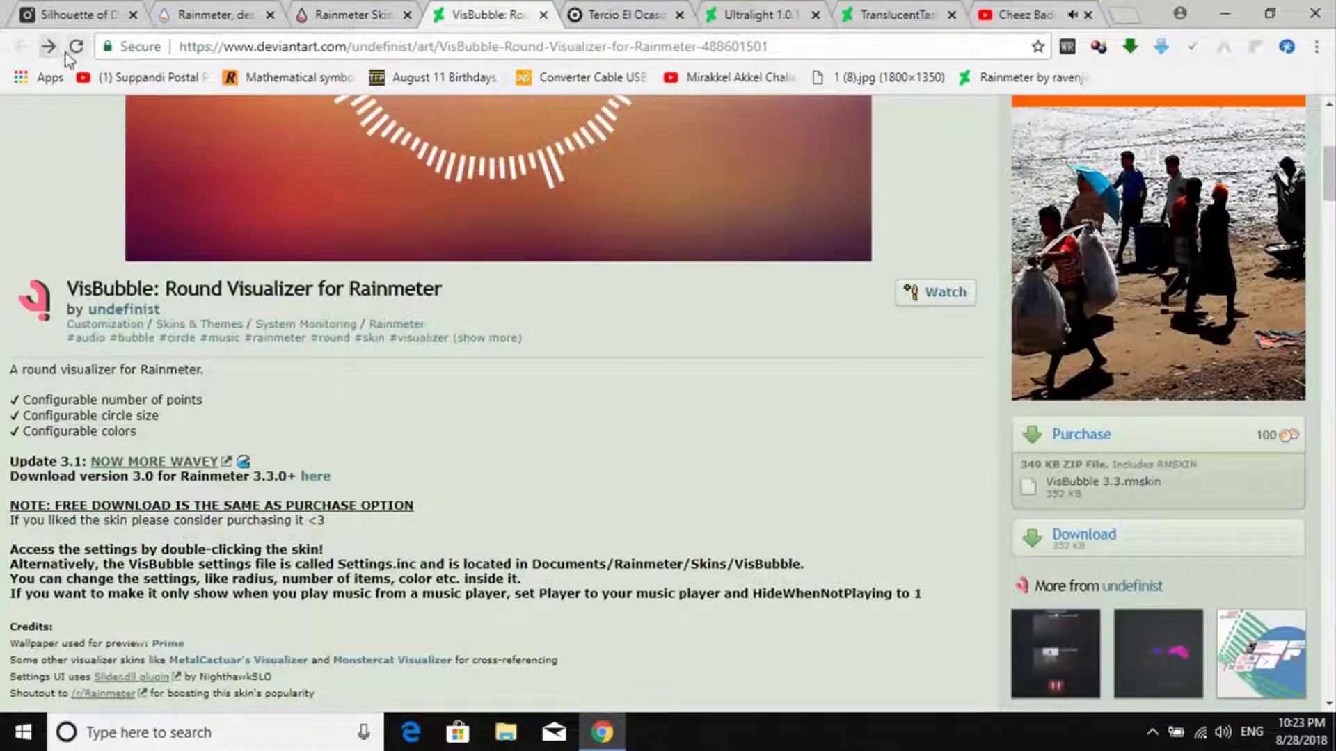
click(75, 46)
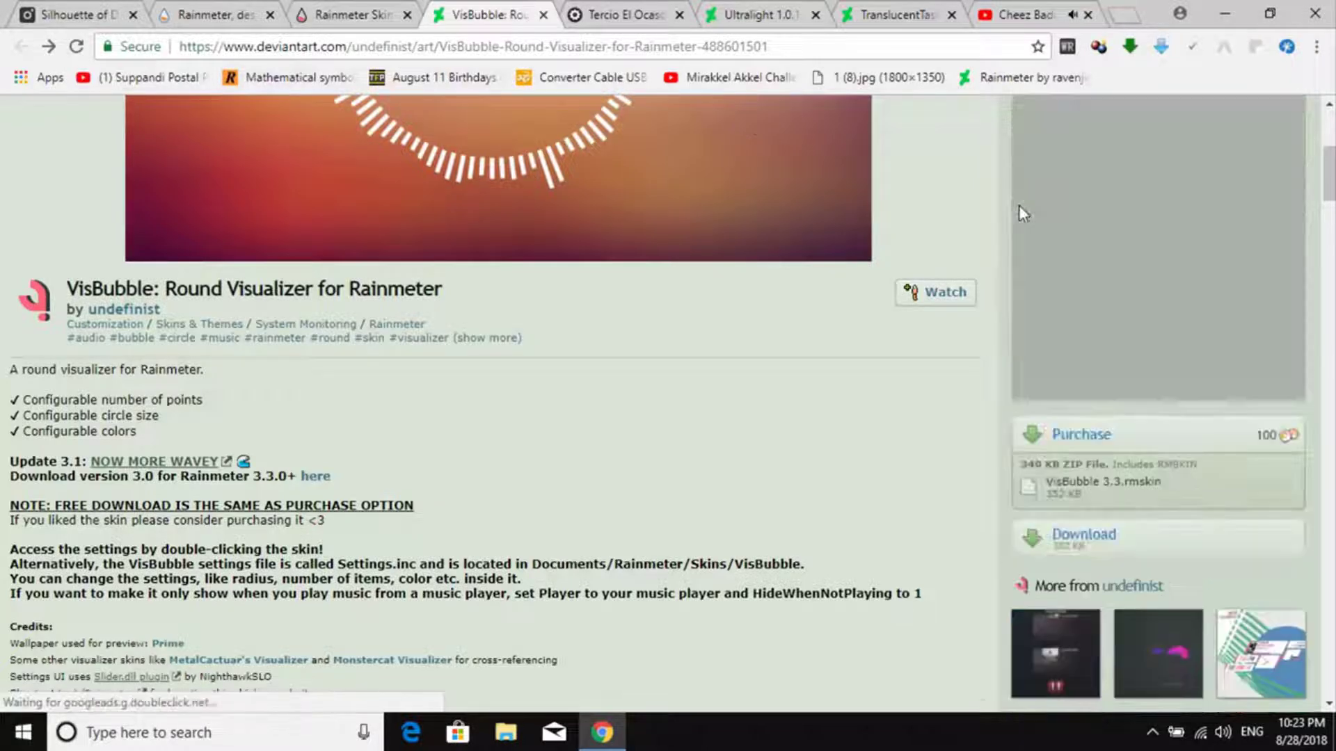
scroll(998, 255, down, 1)
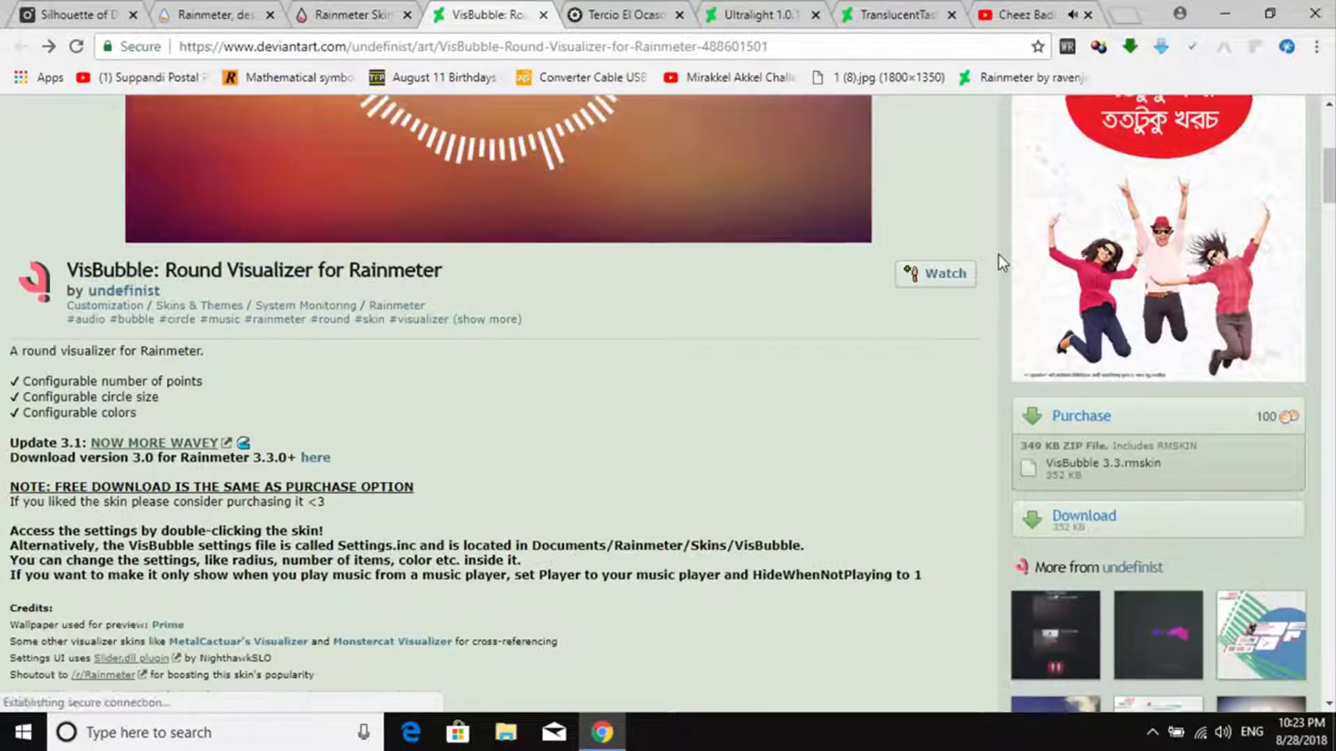
scroll(999, 260, down, 1)
scroll(1006, 345, down, 3)
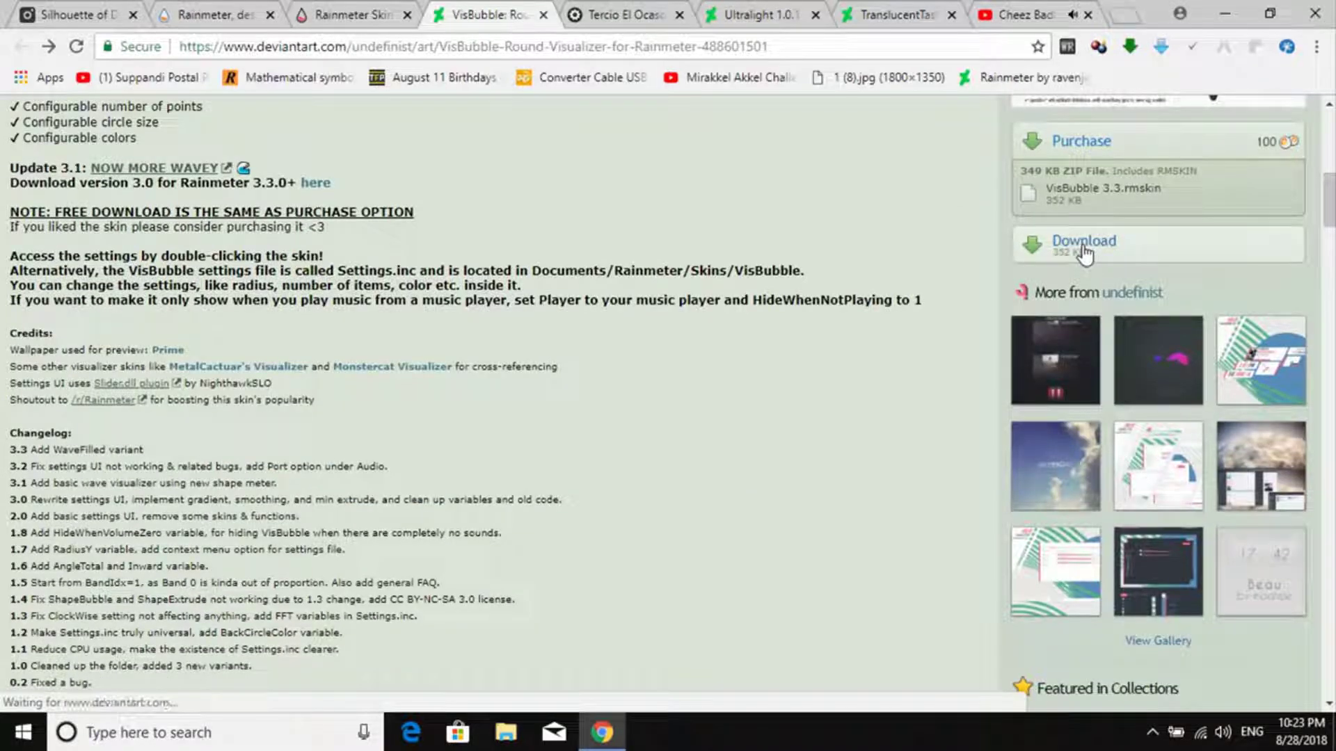
click(1083, 254)
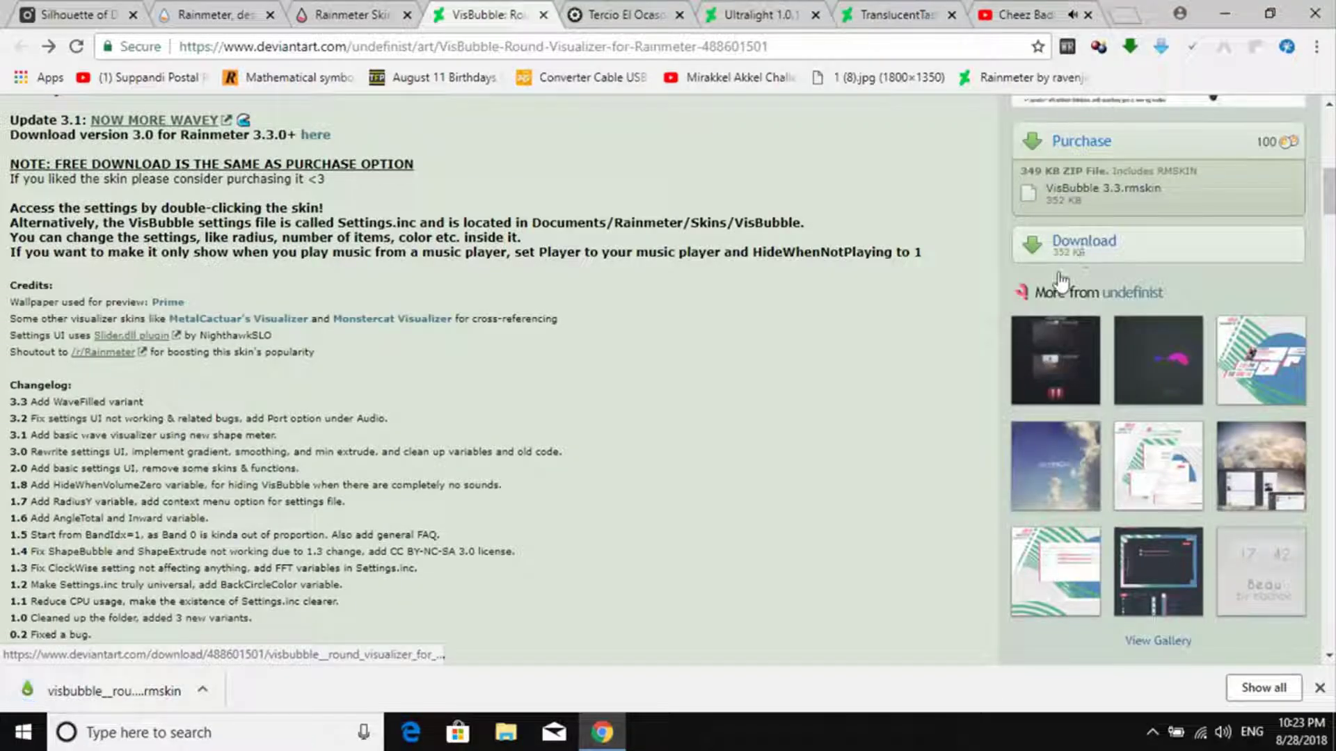
- Install the VisBubble skin from the downloaded package and move the visualizer on the desktop close to the Detox skin
click(98, 690)
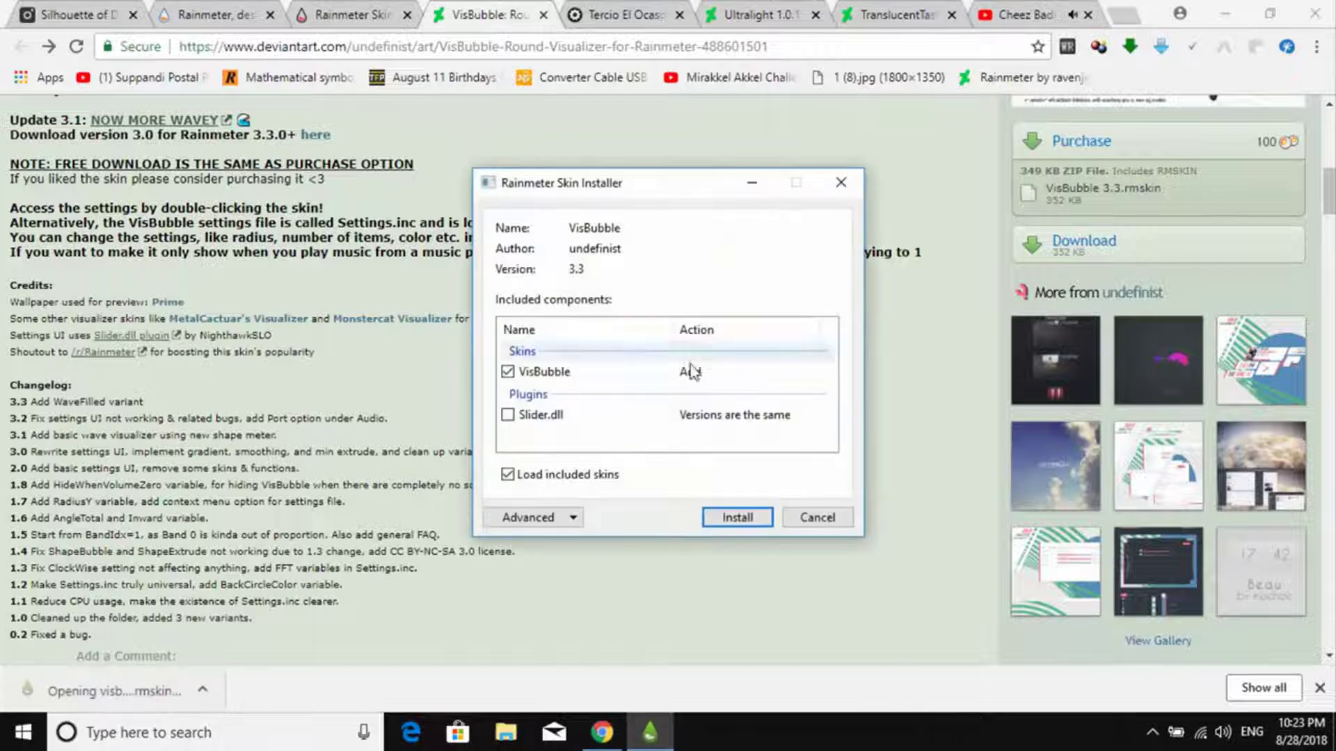
click(735, 524)
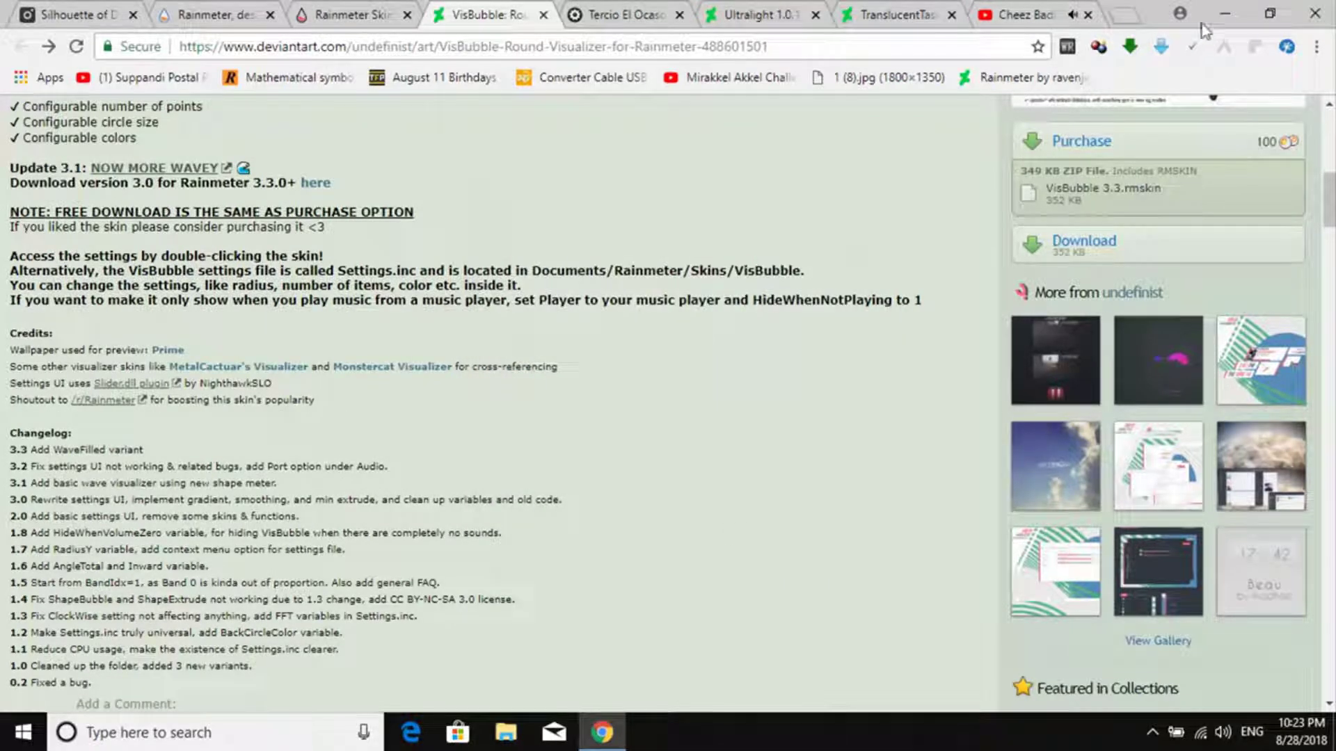
click(1223, 16)
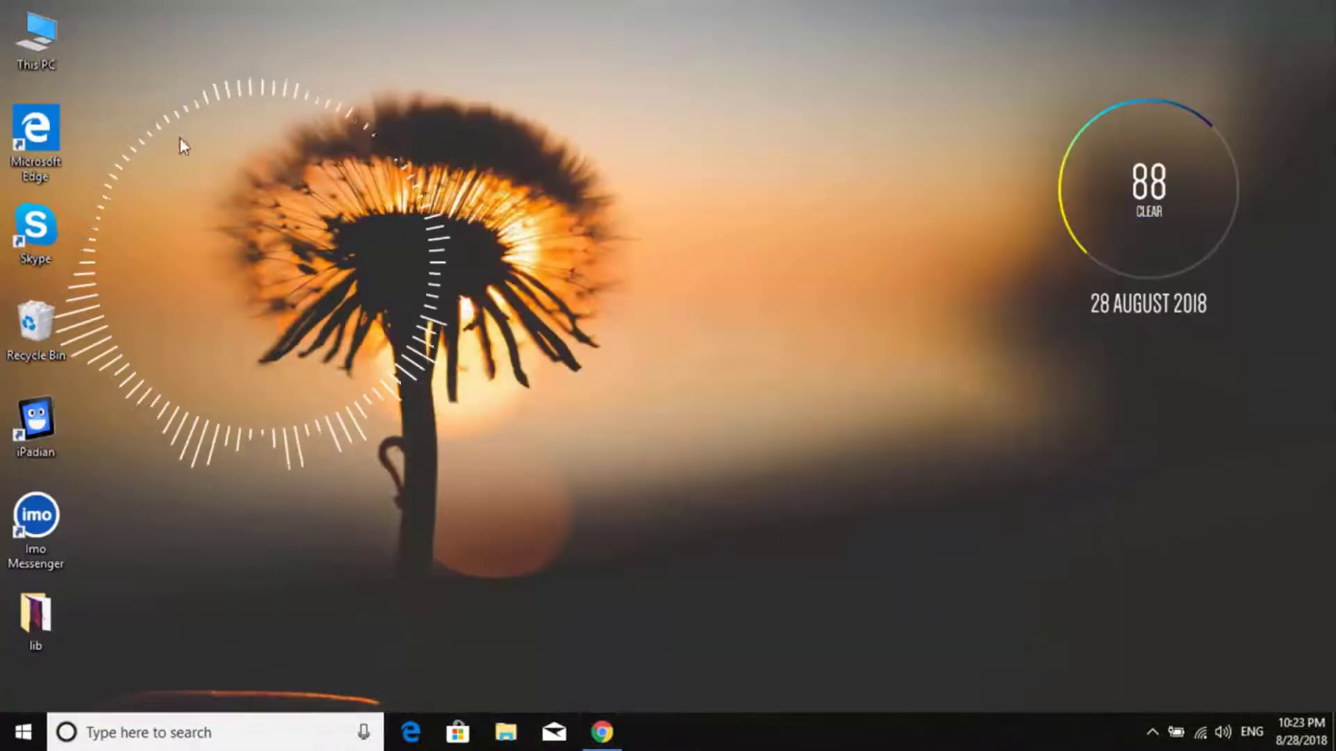
drag(181, 149, 837, 156)
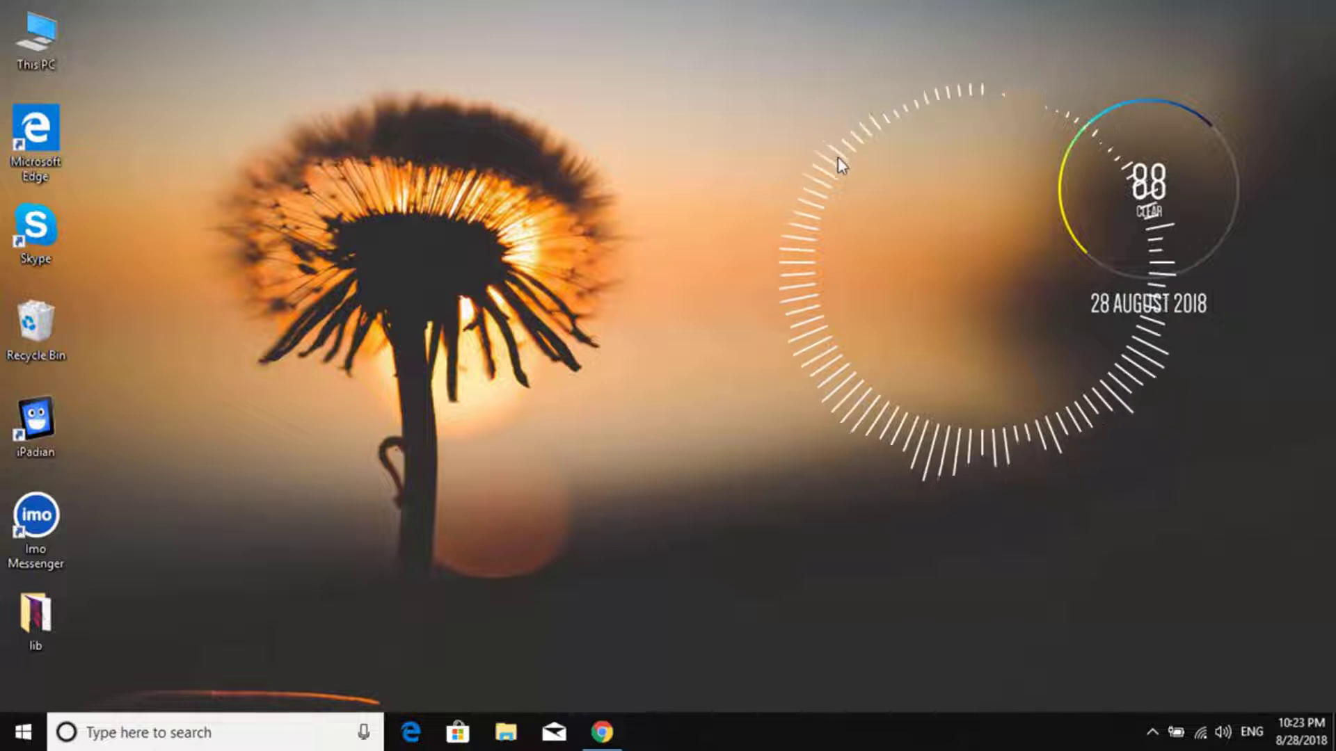
- Open the VisBubble settings and set both Radius and Radius Y to 100
right_click(838, 159)
click(894, 224)
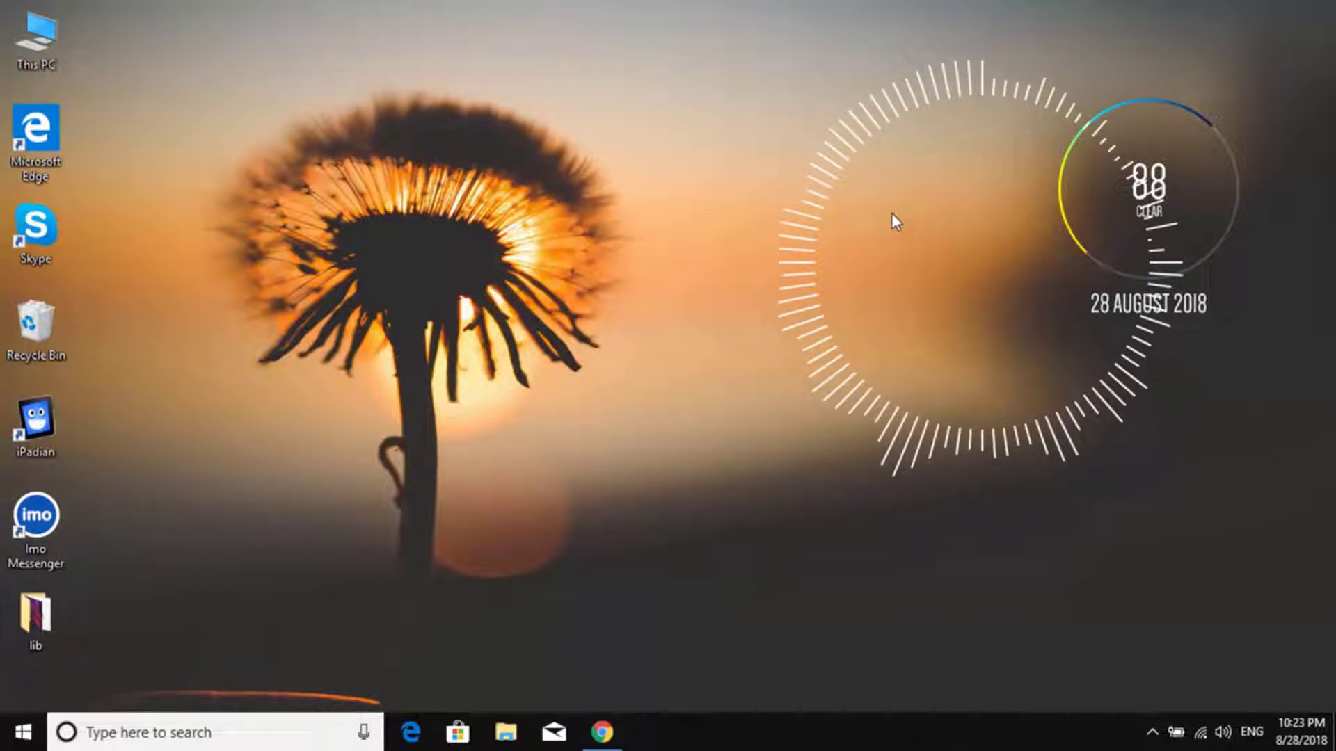
double_click(892, 207)
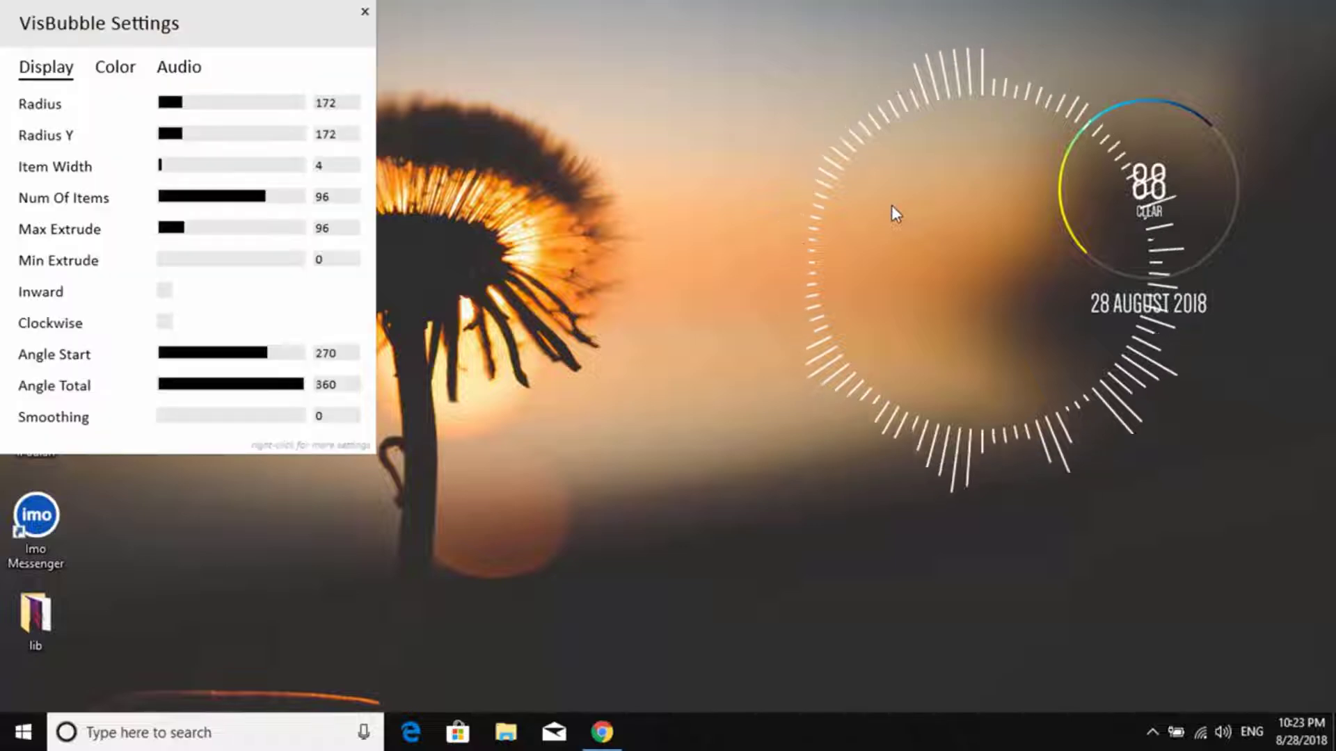
double_click(347, 102)
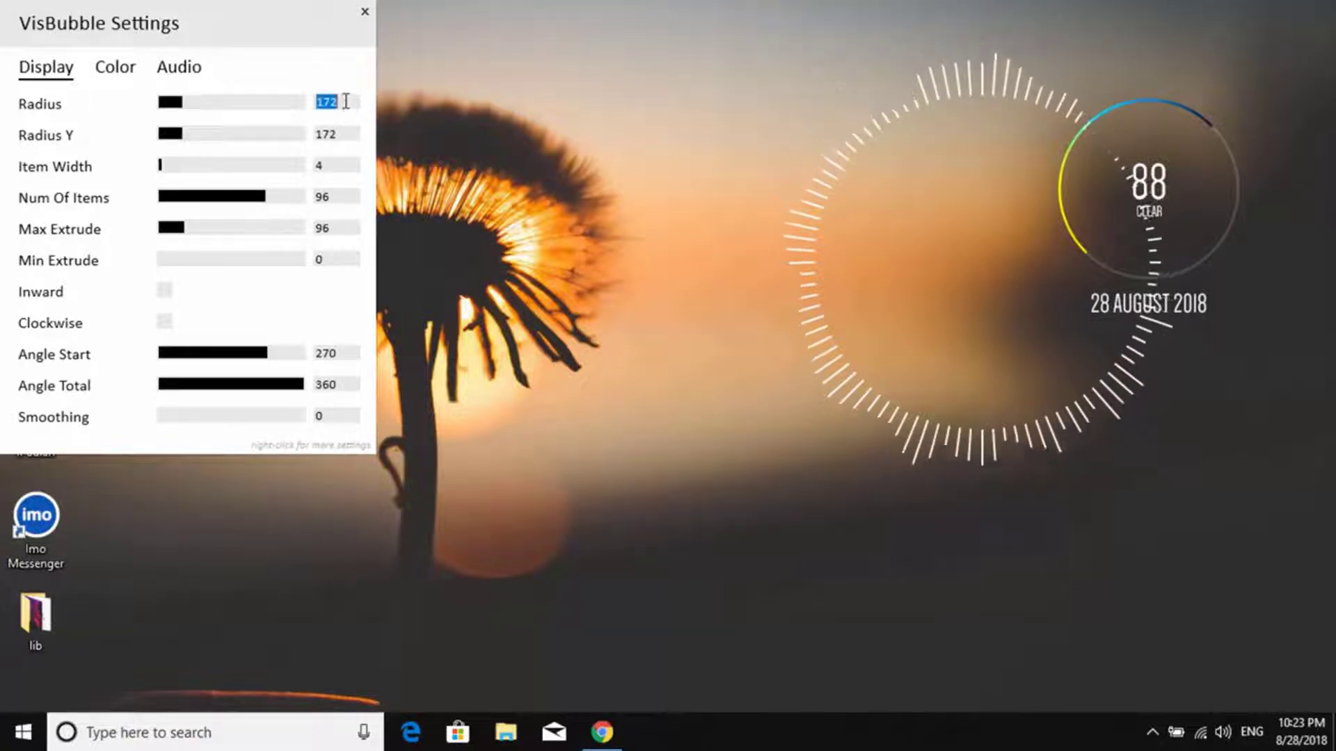
text(100)
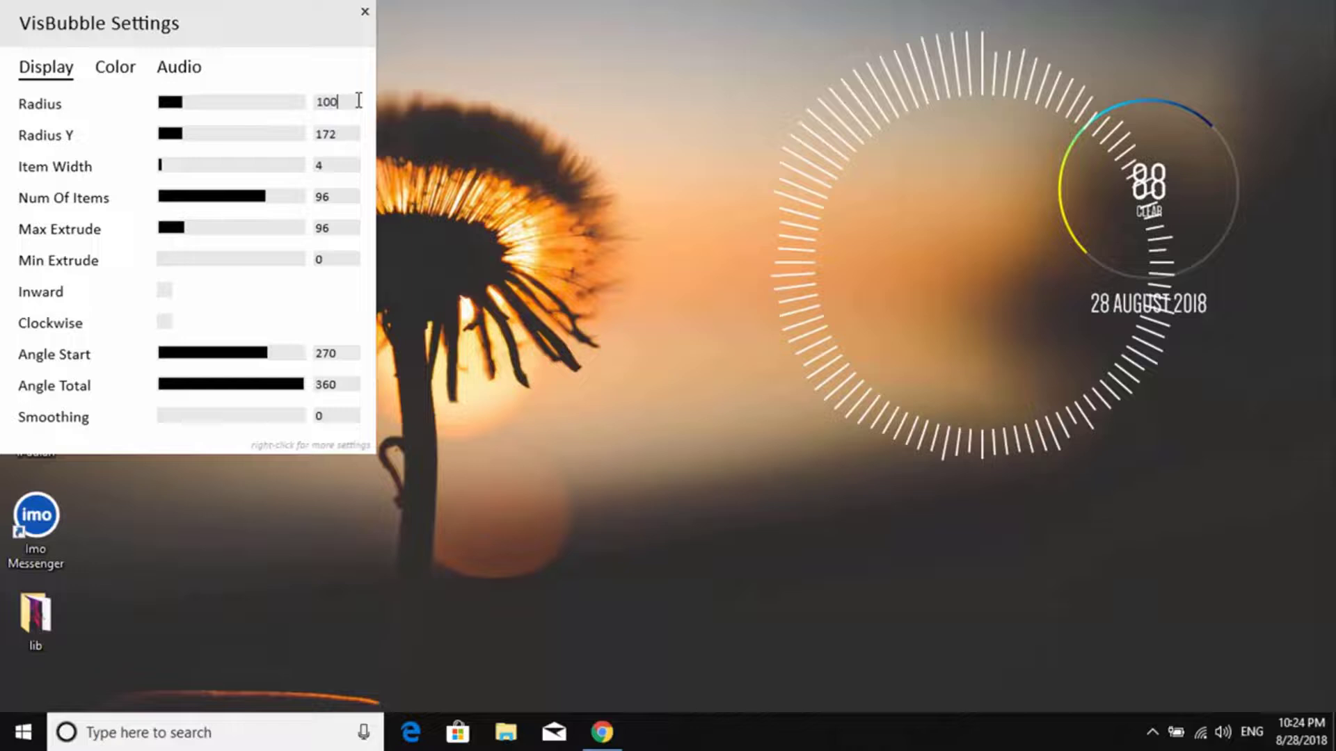
key(Return)
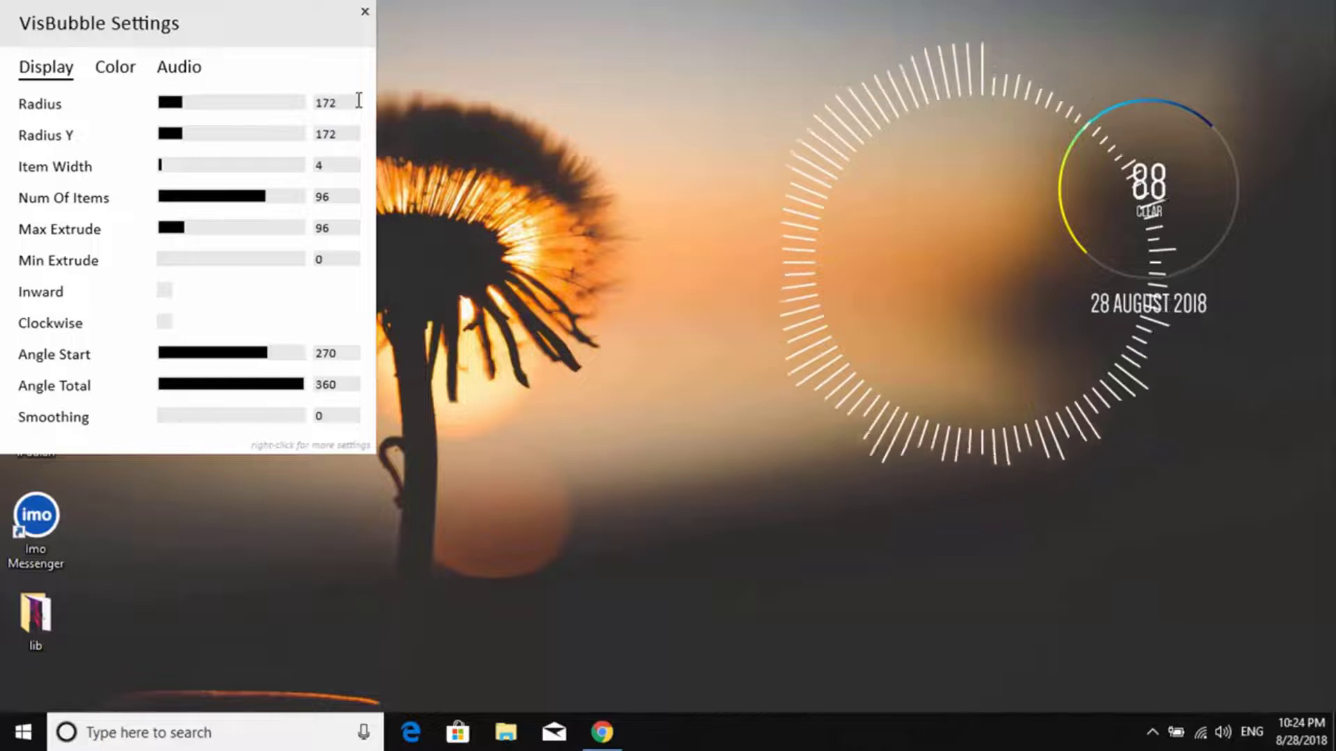
double_click(332, 141)
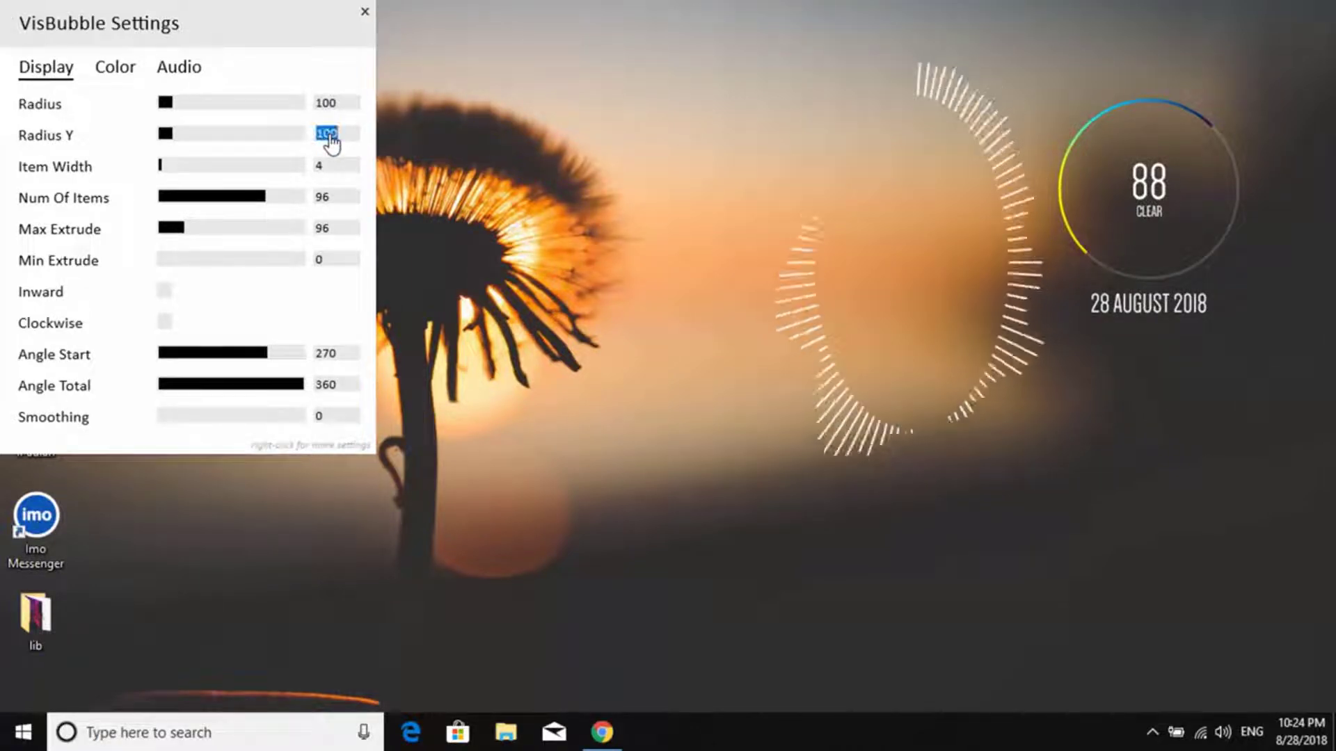
text(100)
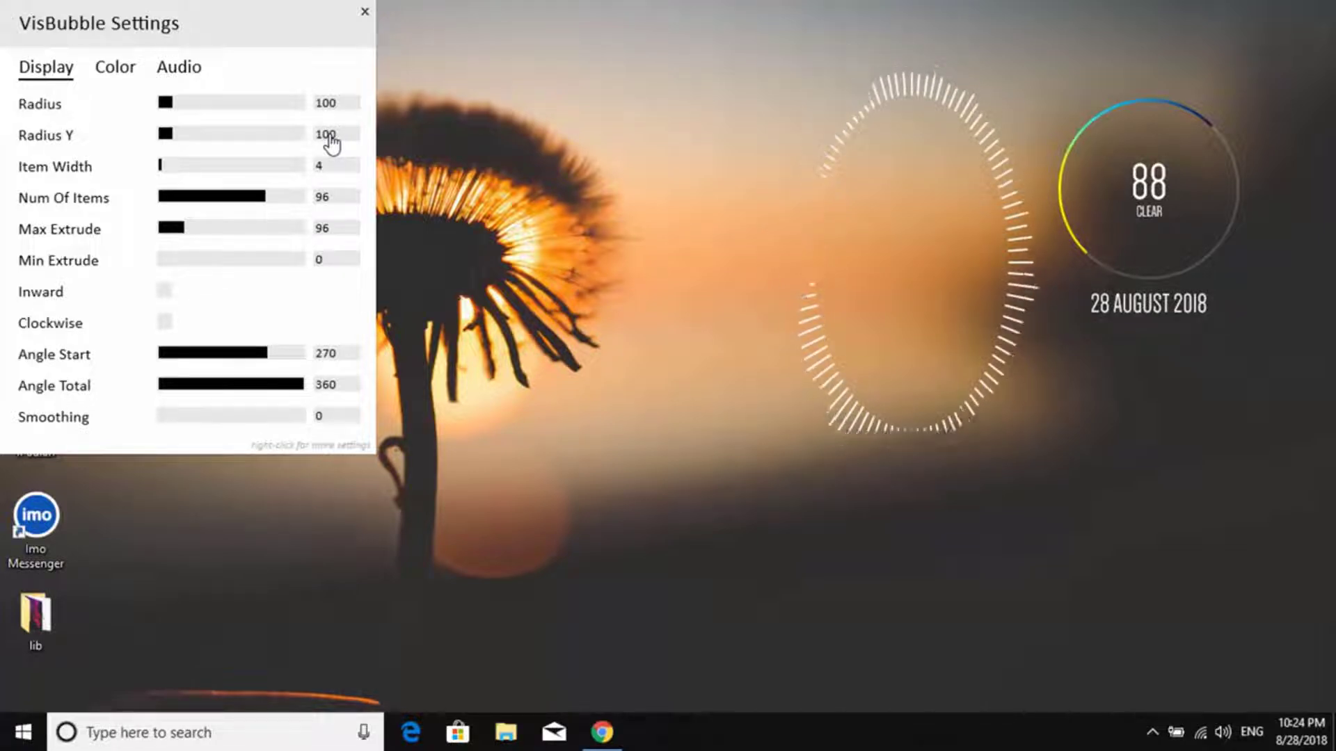
key(Return)
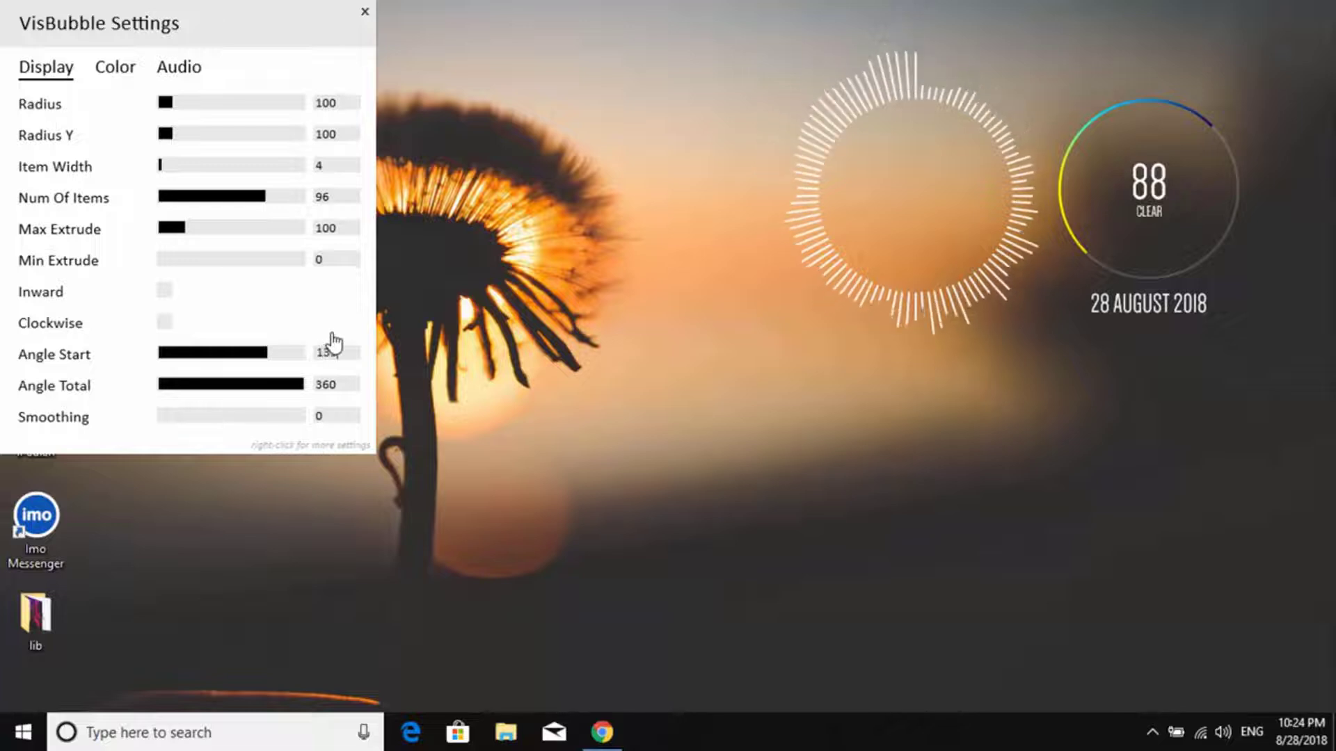
- Set the visualizer's Angle Total to 260 and close the VisBubble settings
double_click(343, 385)
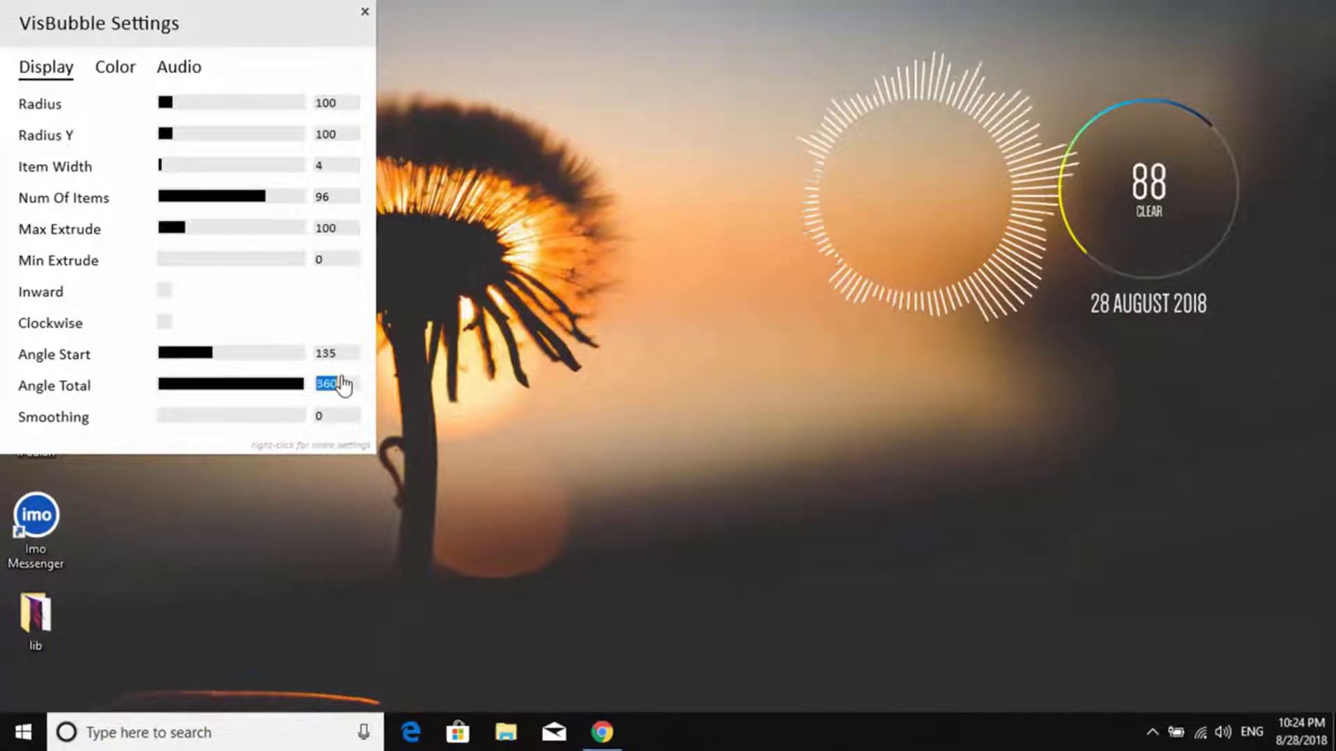
text(26)
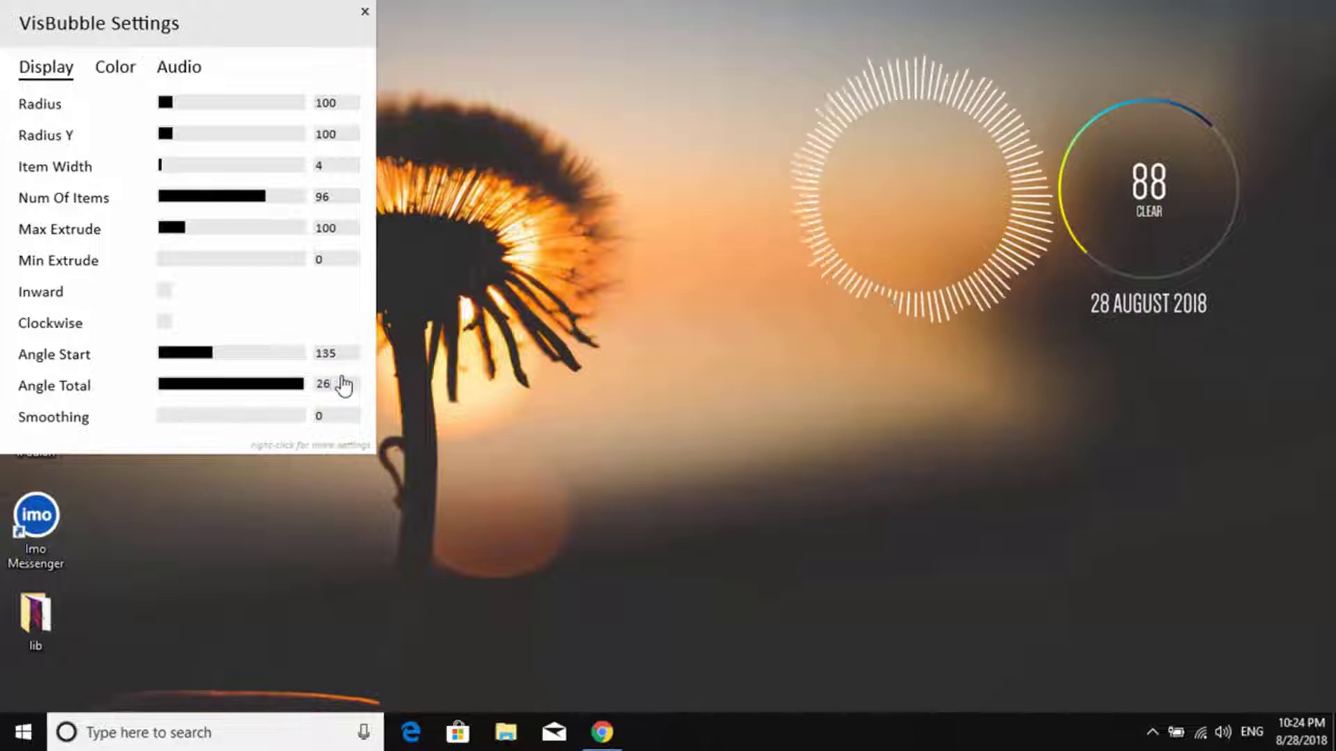
text(0)
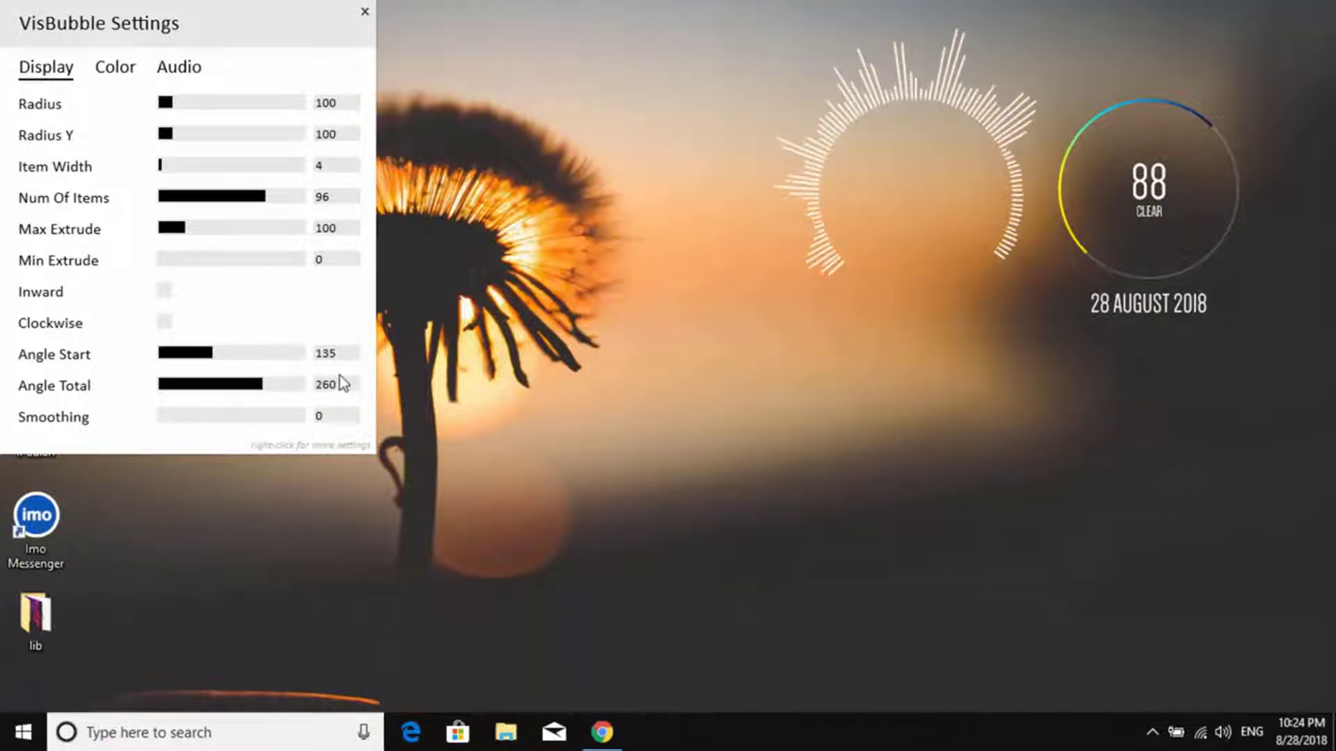
click(365, 12)
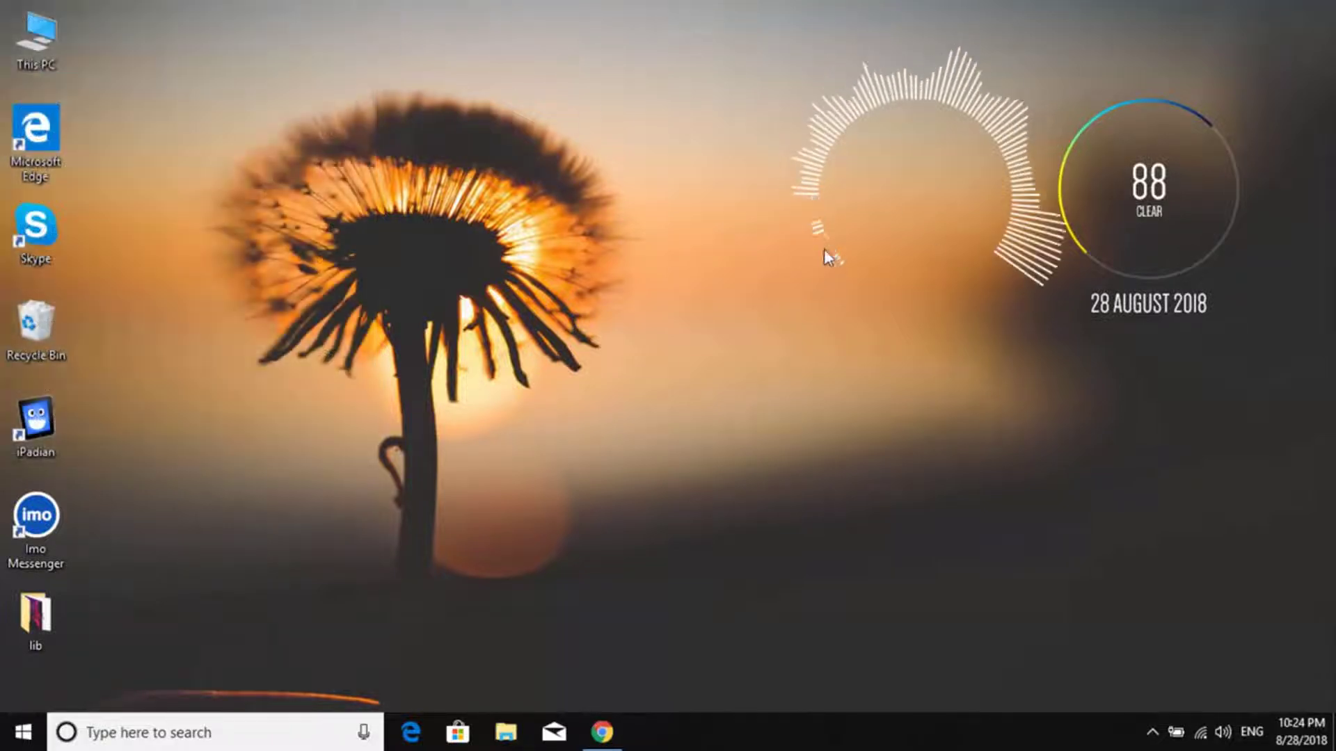
- Move the visualizer clear of the Detox skin, shift Detox slightly inward from the desktop edge and turn off its Draggable setting
drag(824, 250, 795, 168)
drag(1064, 219, 1025, 225)
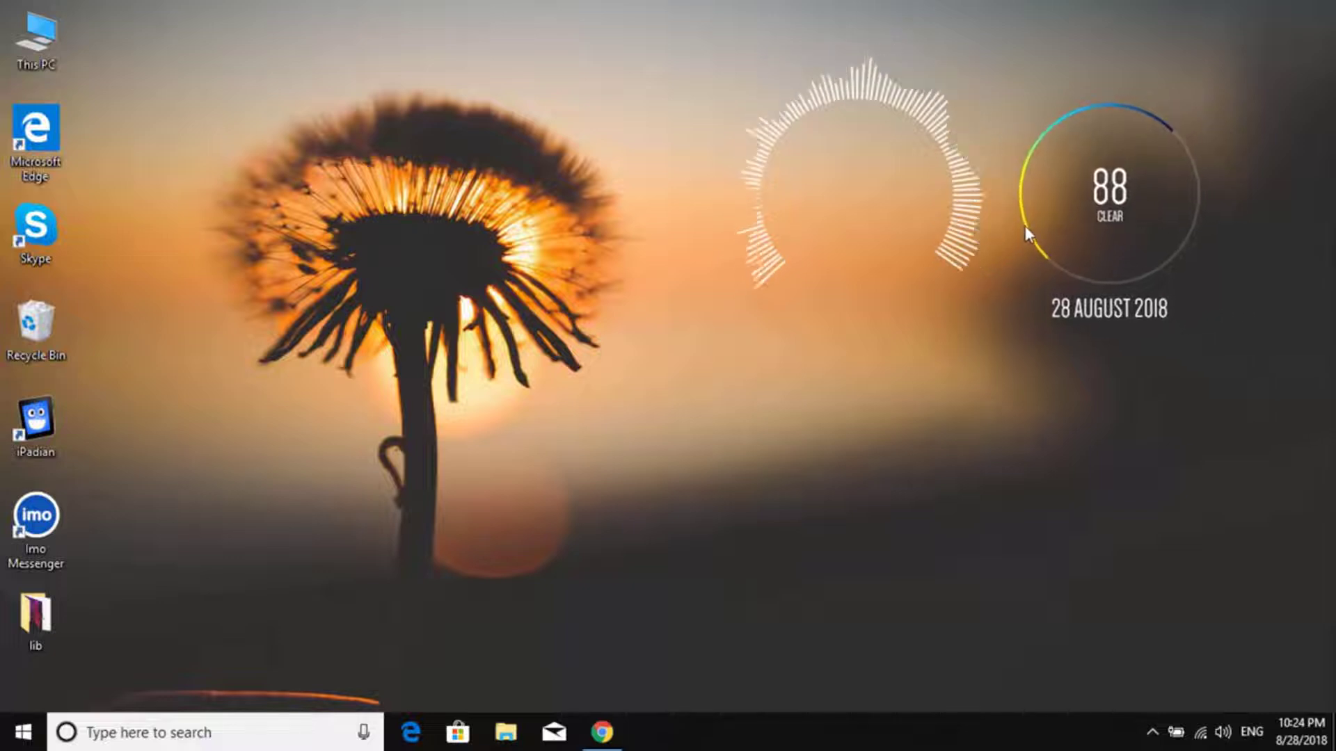
right_click(1024, 224)
mouse_move(1072, 316)
click(960, 387)
- Centre the VisBubble visualizer around the Detox weather ring and turn off its Draggable setting
drag(778, 209, 1026, 204)
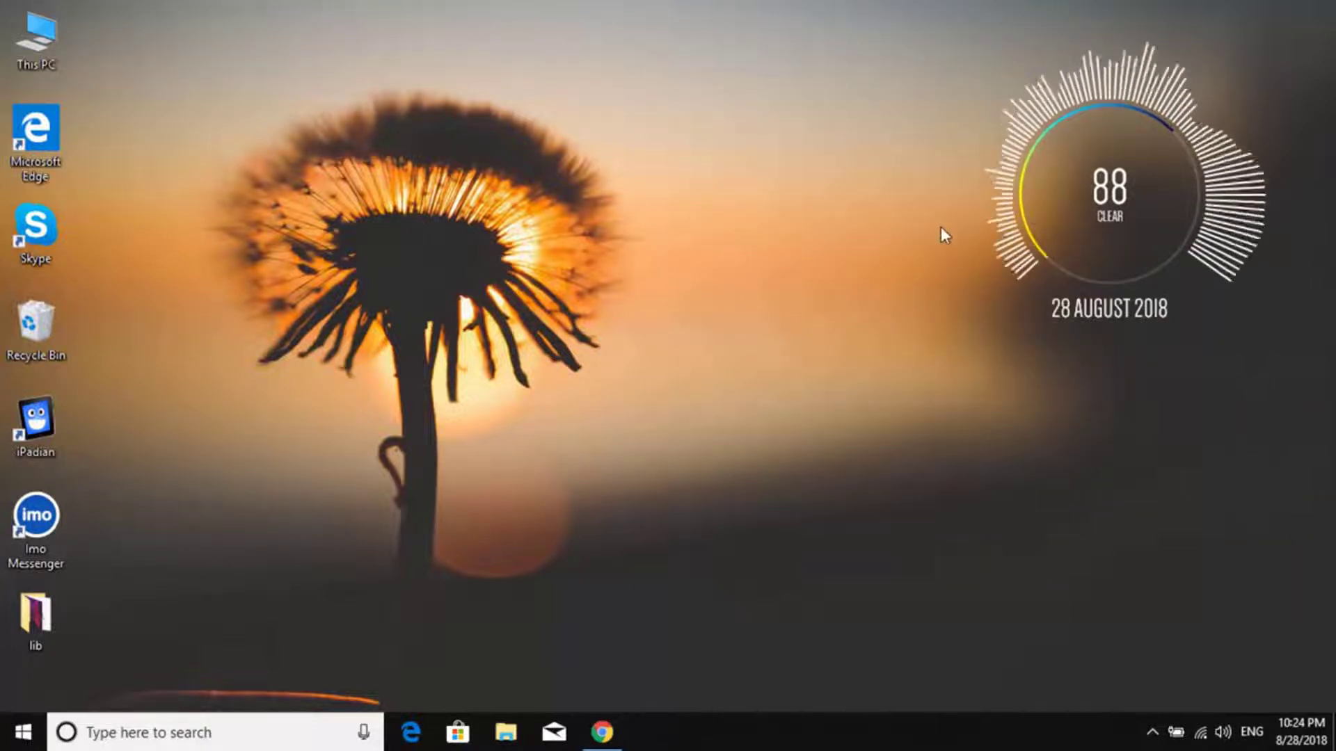
right_click(1007, 212)
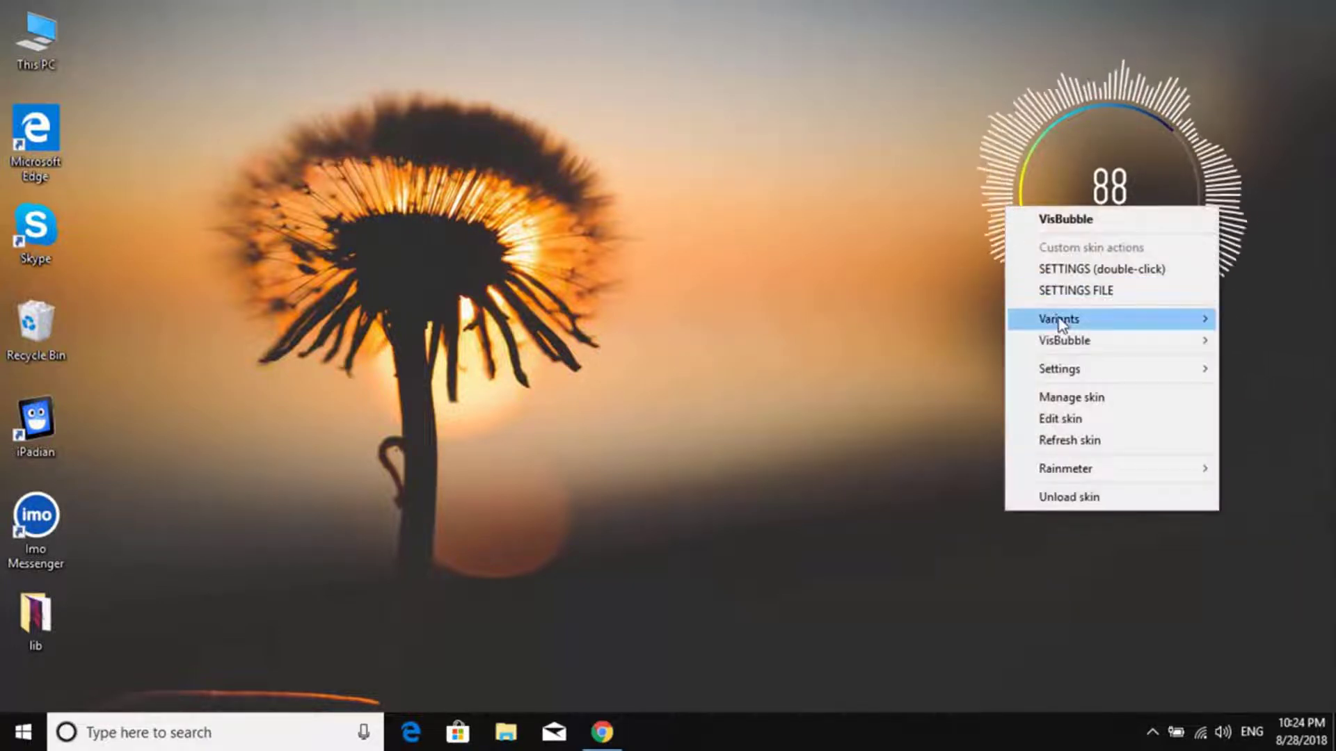
mouse_move(1077, 379)
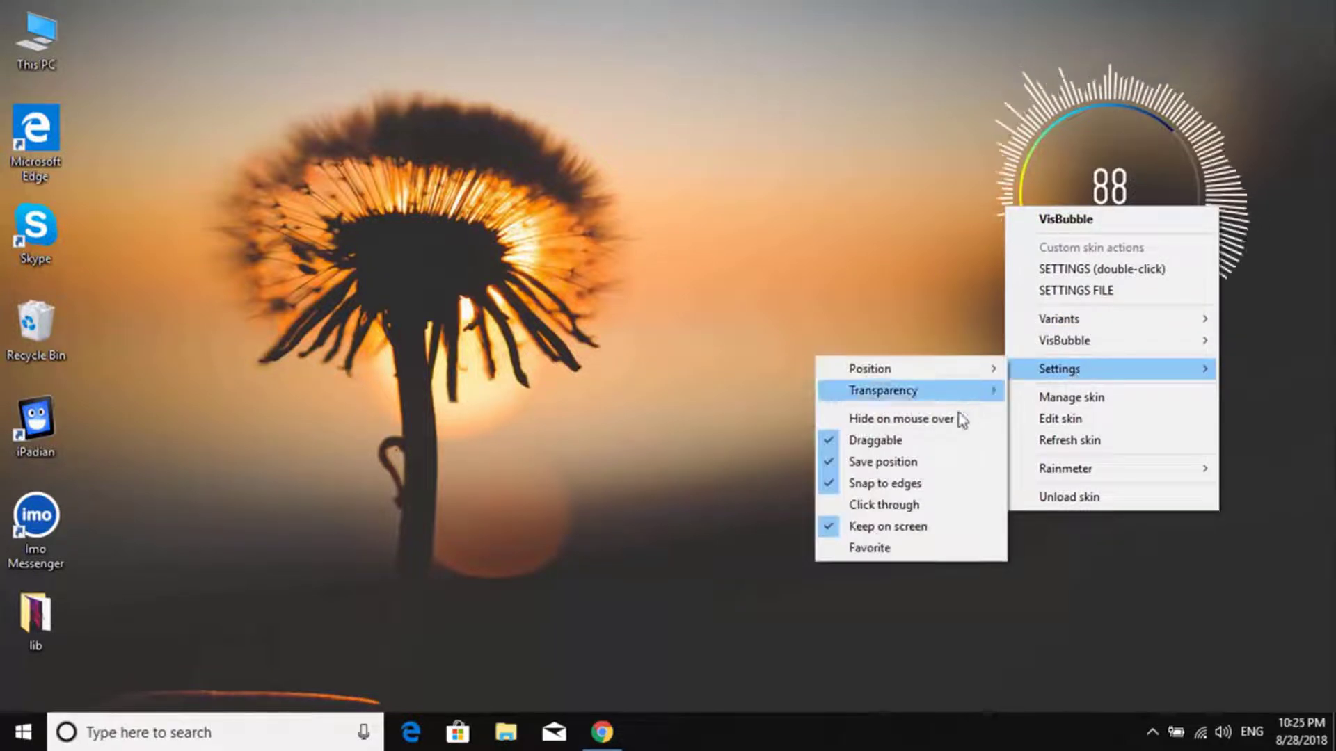
click(886, 442)
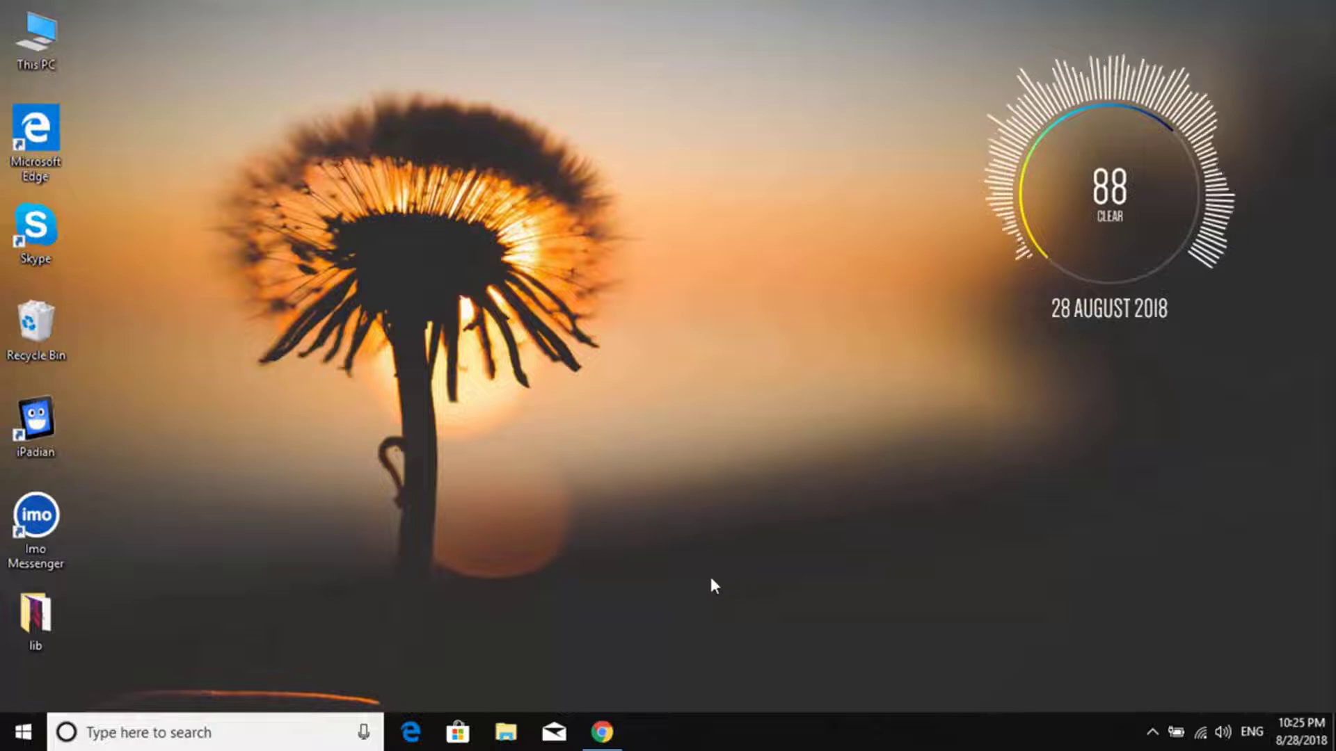
- Switch to Chrome and download the Tercio El Ocaso skin, tercio-el-ocaso.rmskin, from its VisualSkins page
click(600, 734)
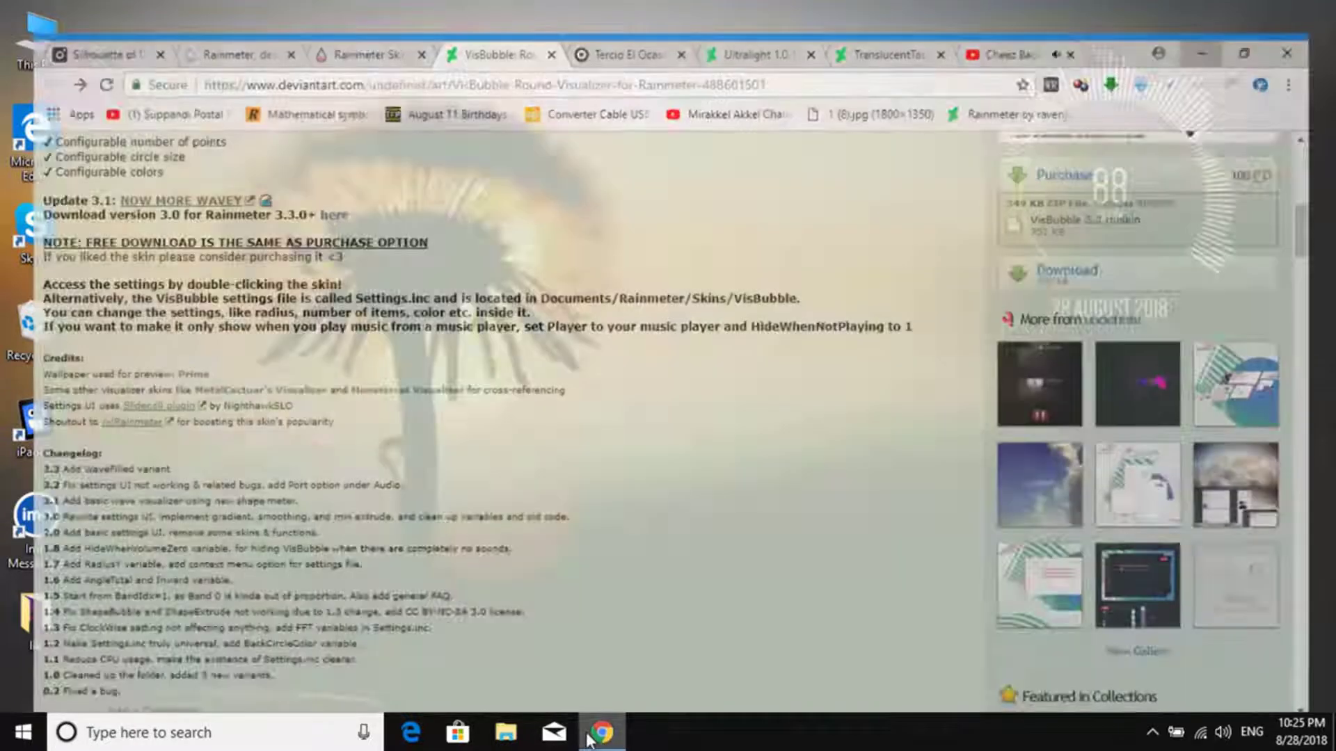
click(619, 15)
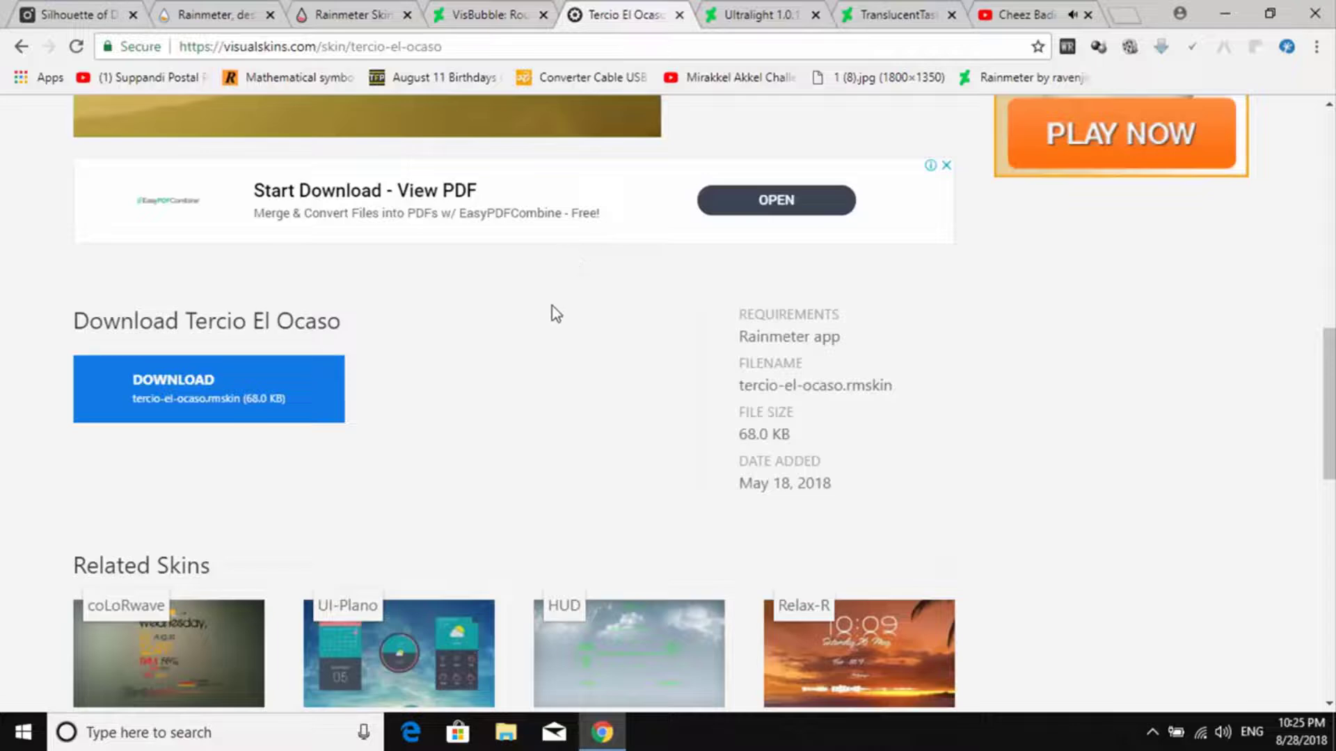
scroll(553, 306, up, 10)
scroll(552, 306, down, 6)
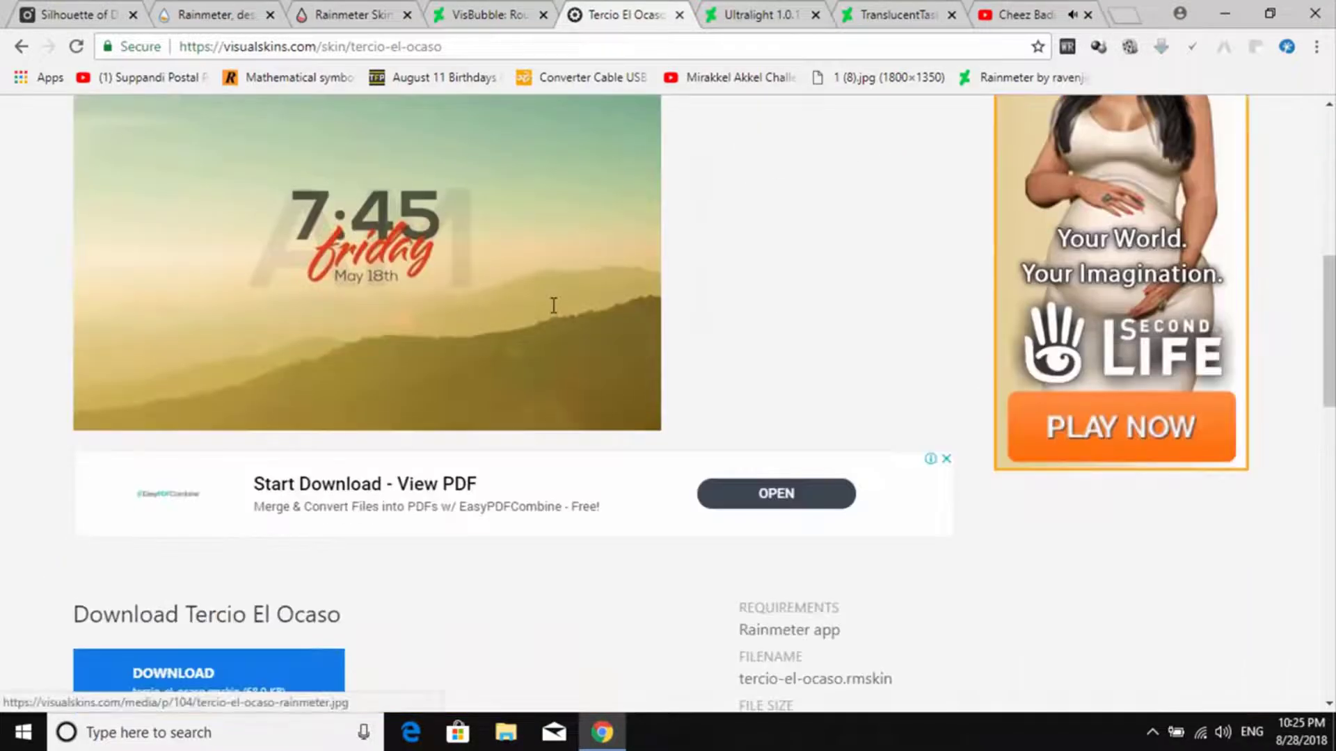
scroll(554, 306, down, 4)
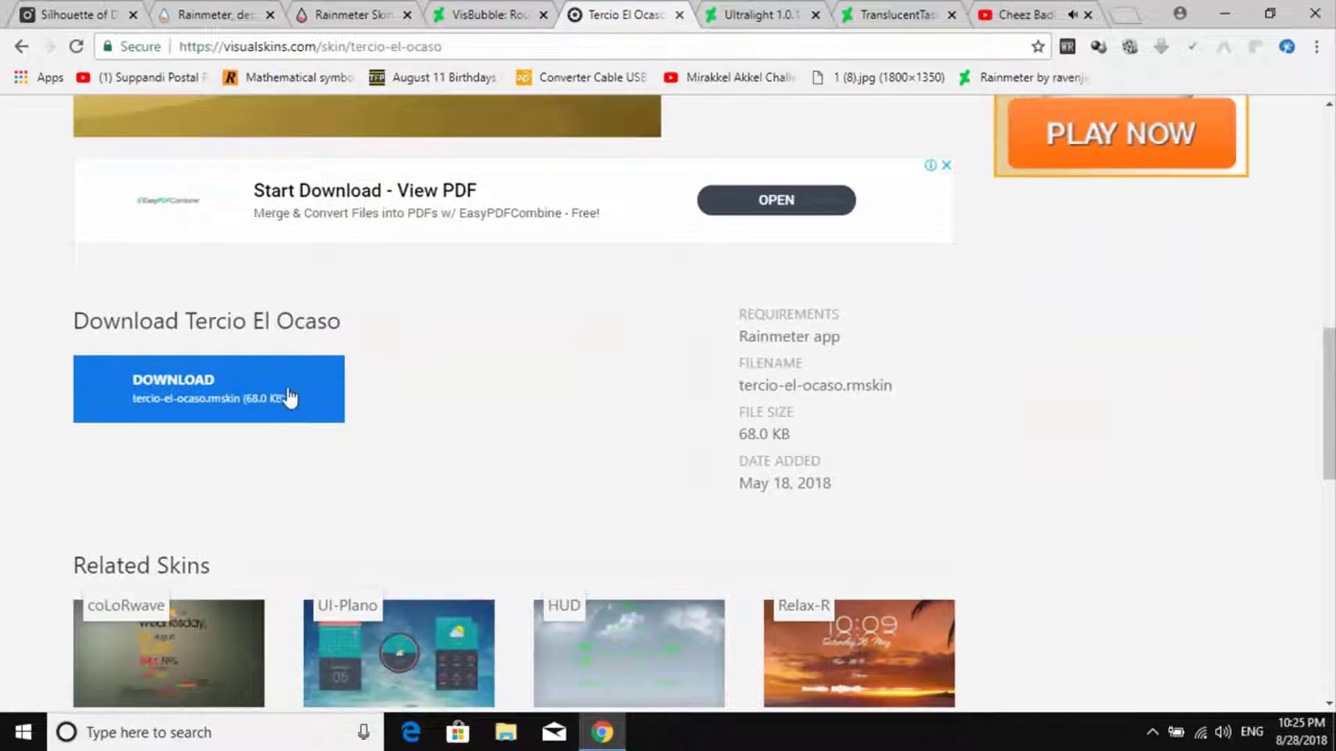
click(271, 408)
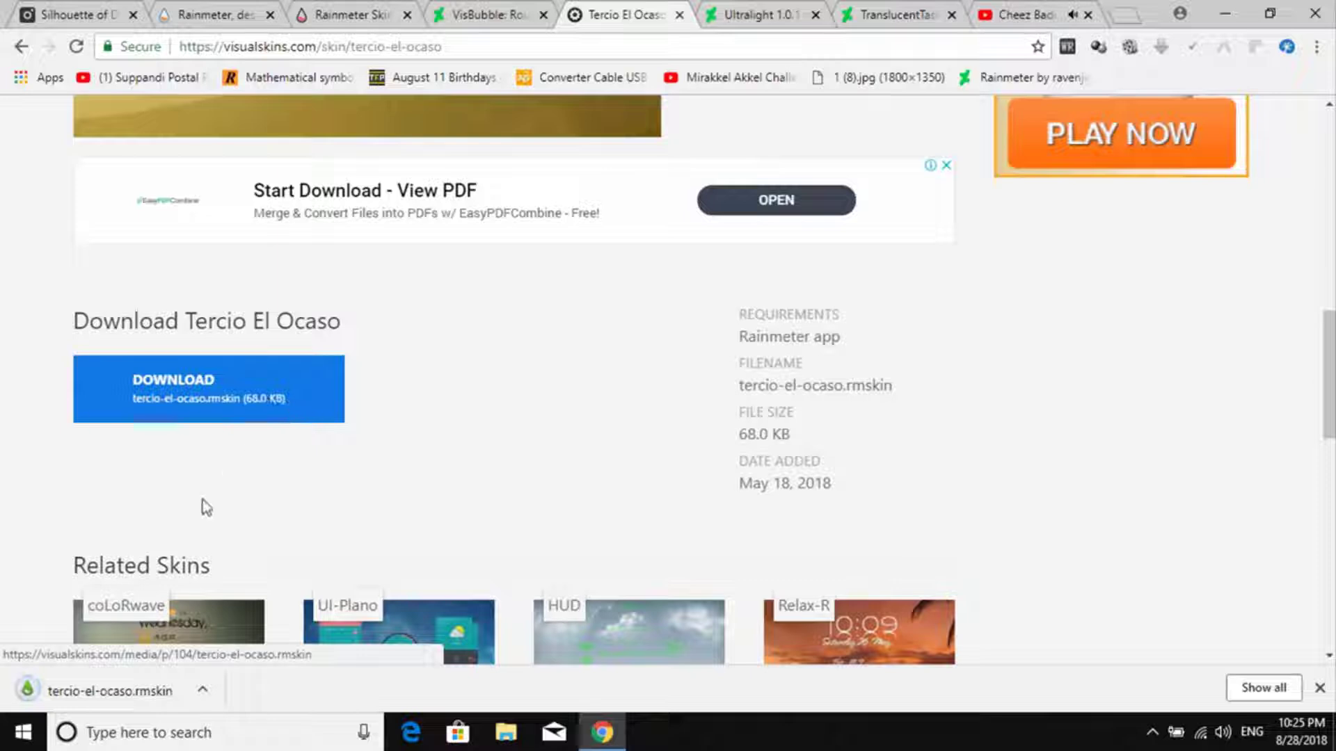
- Install the Tercio LS2 Clock skin from the downloaded package and move the clock to the lower middle of the desktop
click(113, 699)
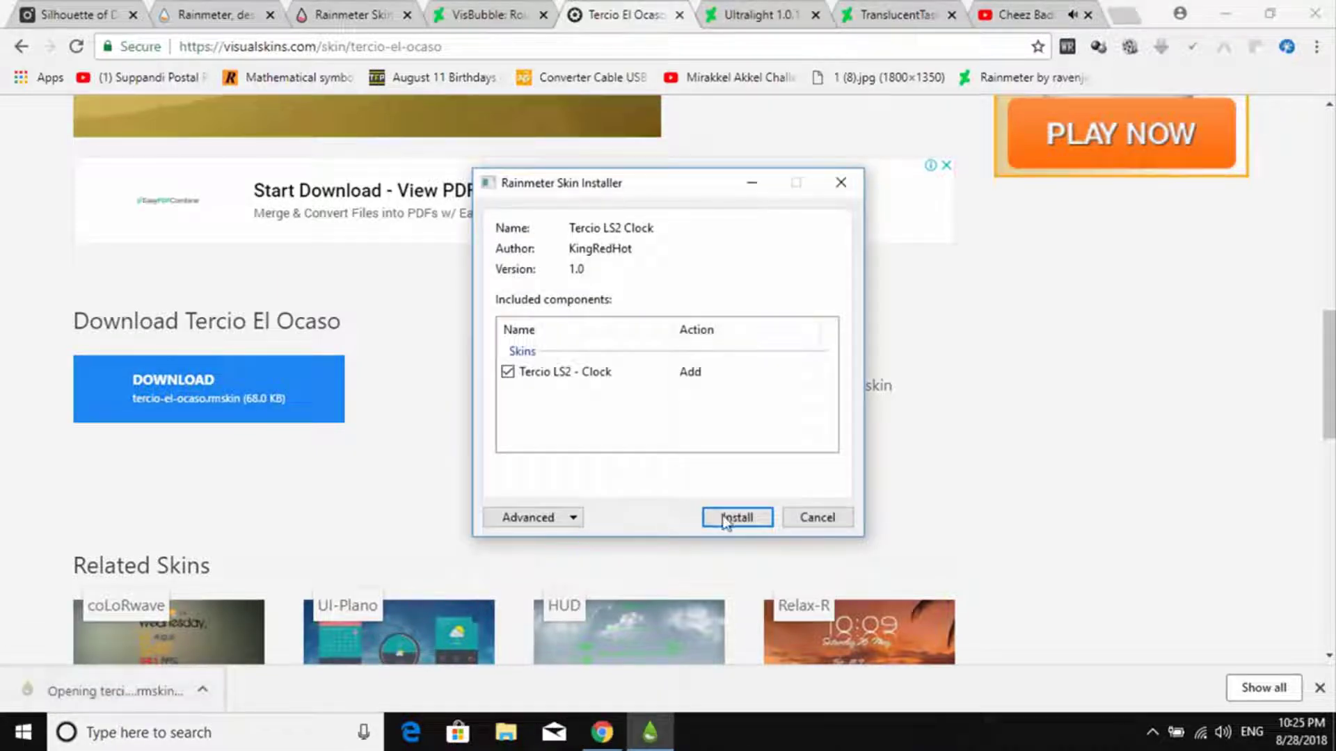
click(724, 521)
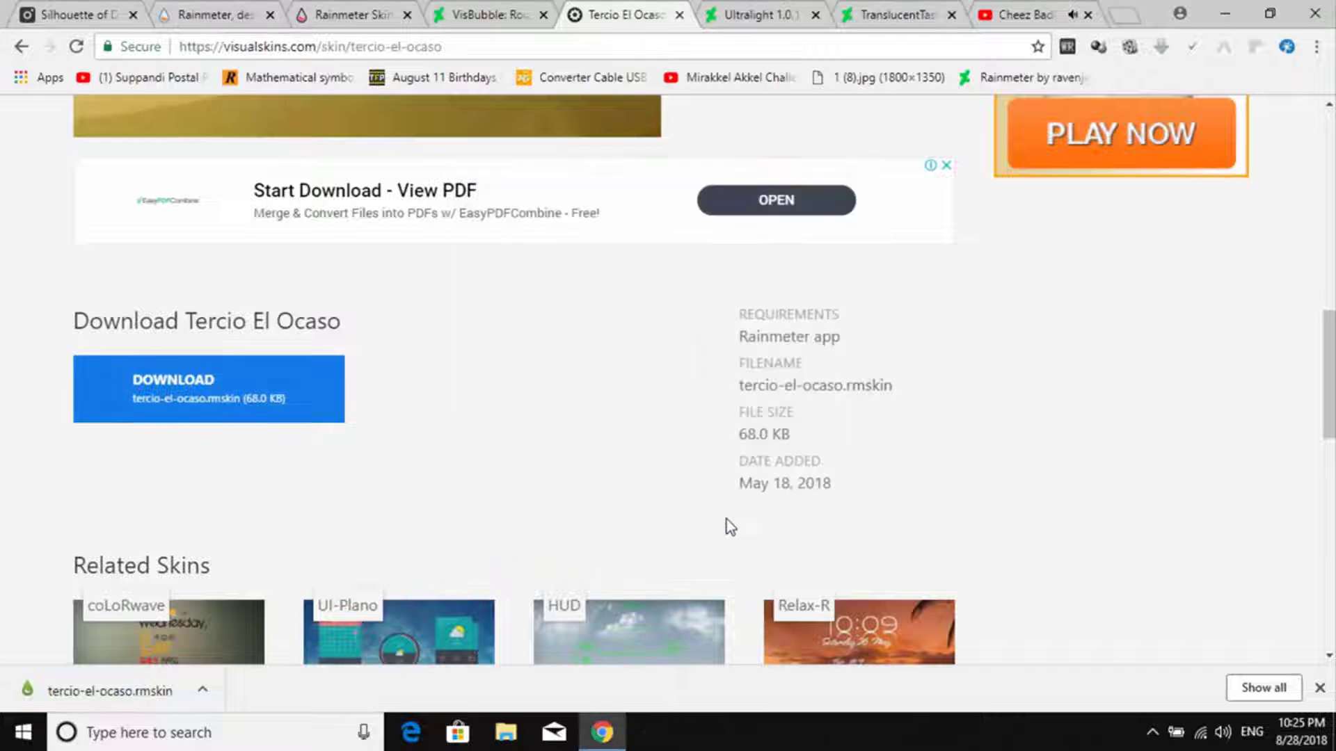
click(1227, 10)
drag(331, 162, 696, 554)
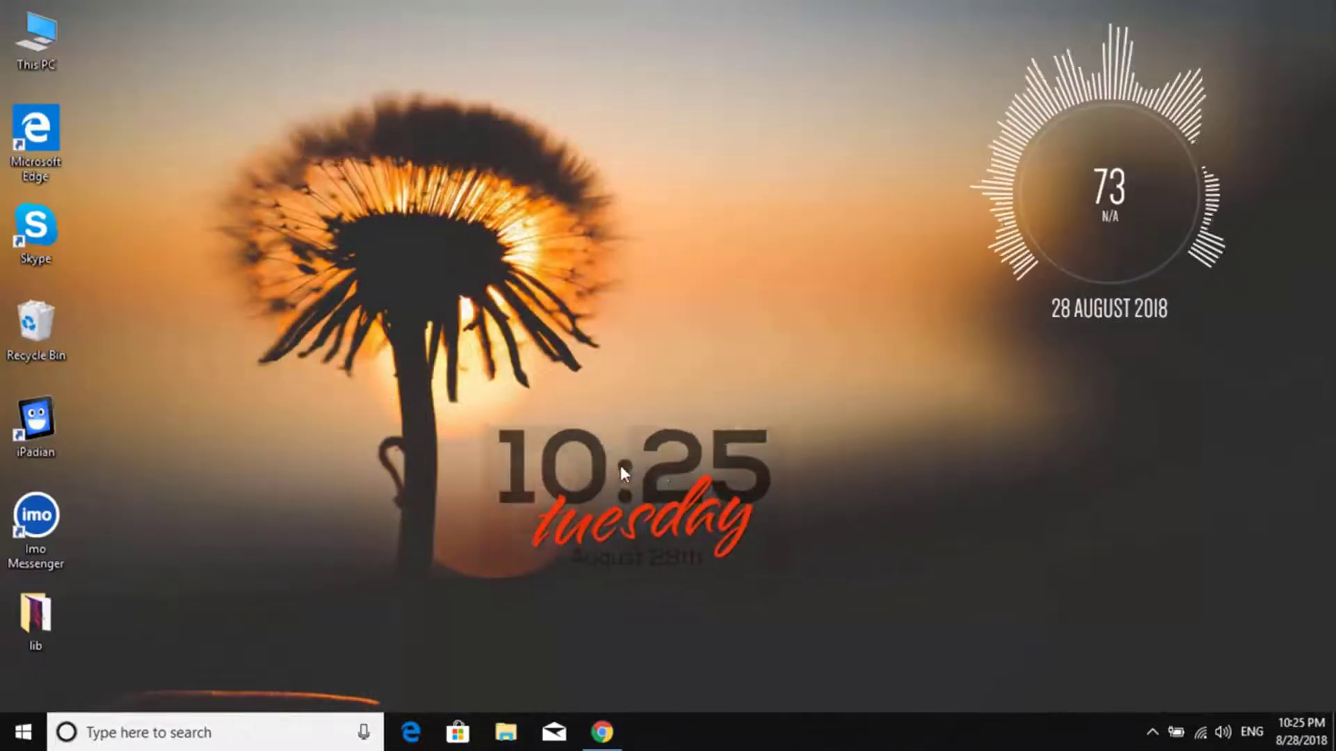
- Shift the Tercio clock slightly up and toward the dandelion stem on the desktop
drag(628, 460, 627, 454)
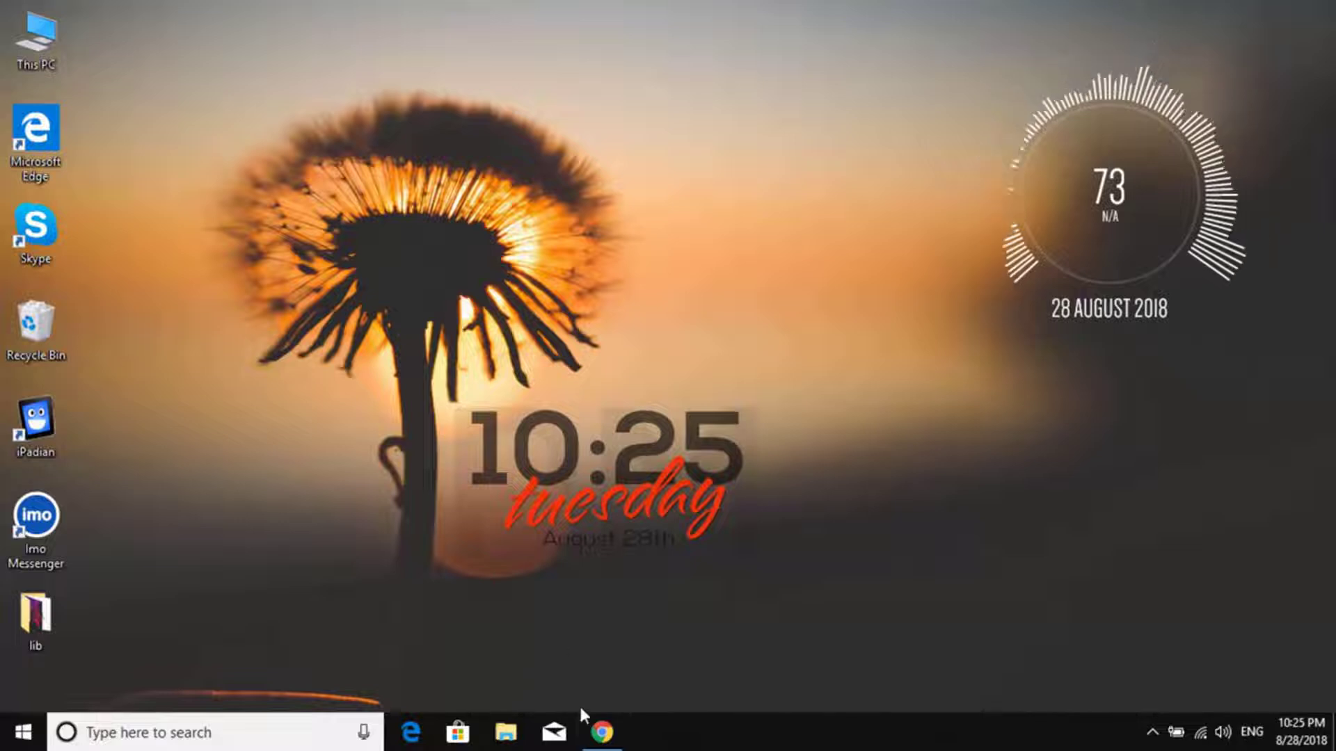
- Switch to Chrome and download the Ultralight 1.0.1 skin from its DeviantArt page, reloading the page to renew the download link
click(602, 732)
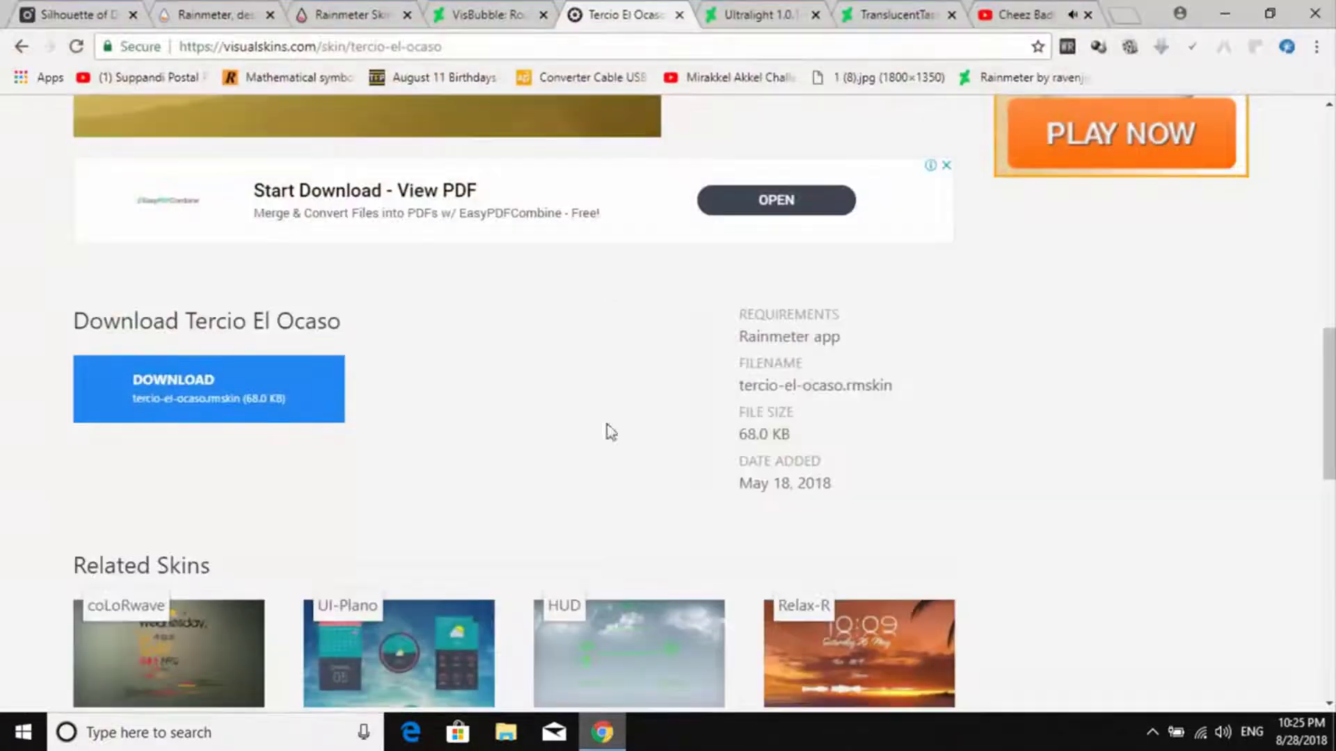
click(746, 10)
scroll(828, 439, down, 5)
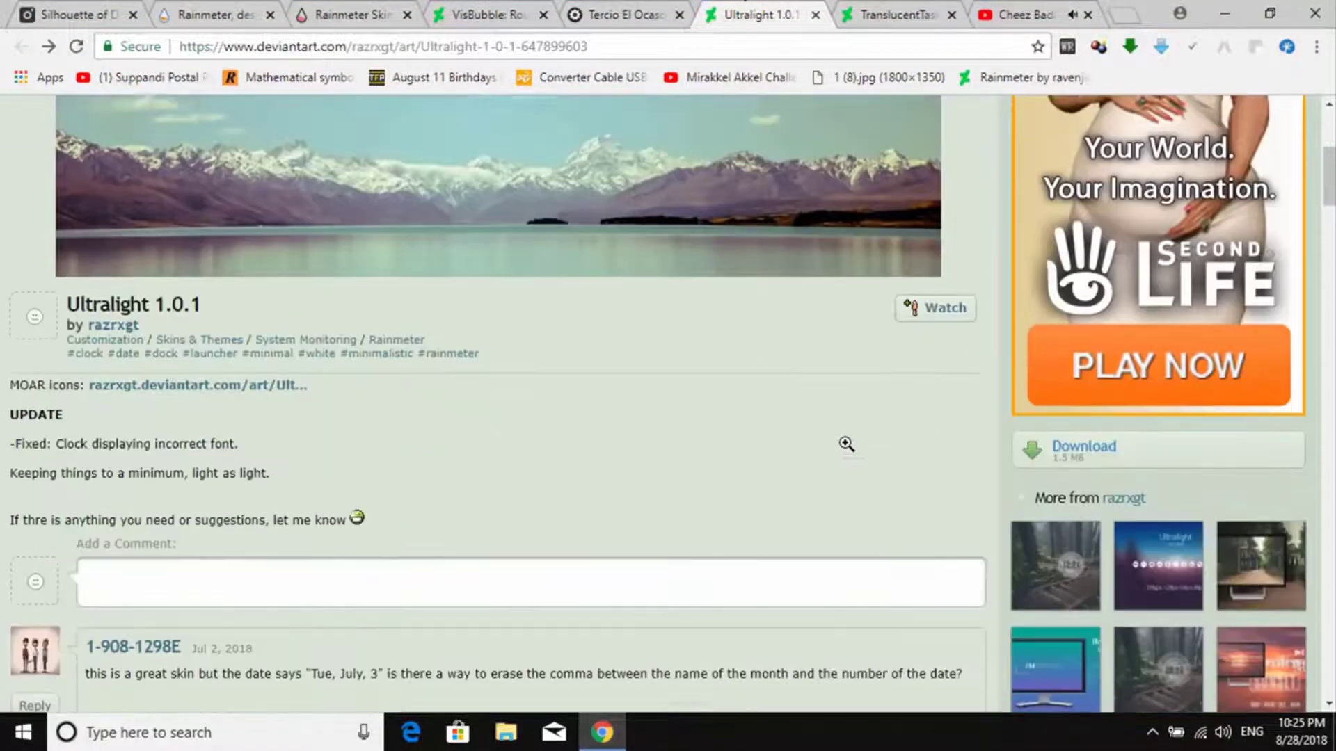
click(1081, 448)
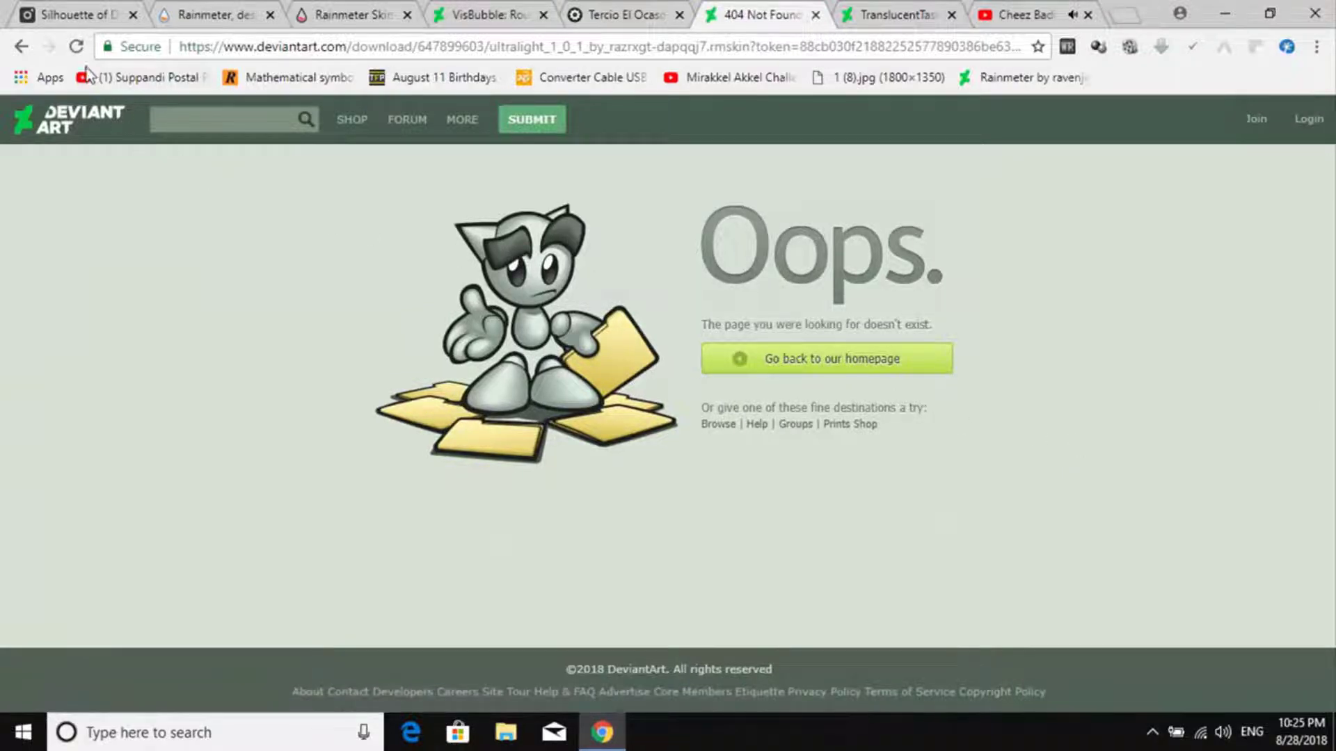
click(23, 48)
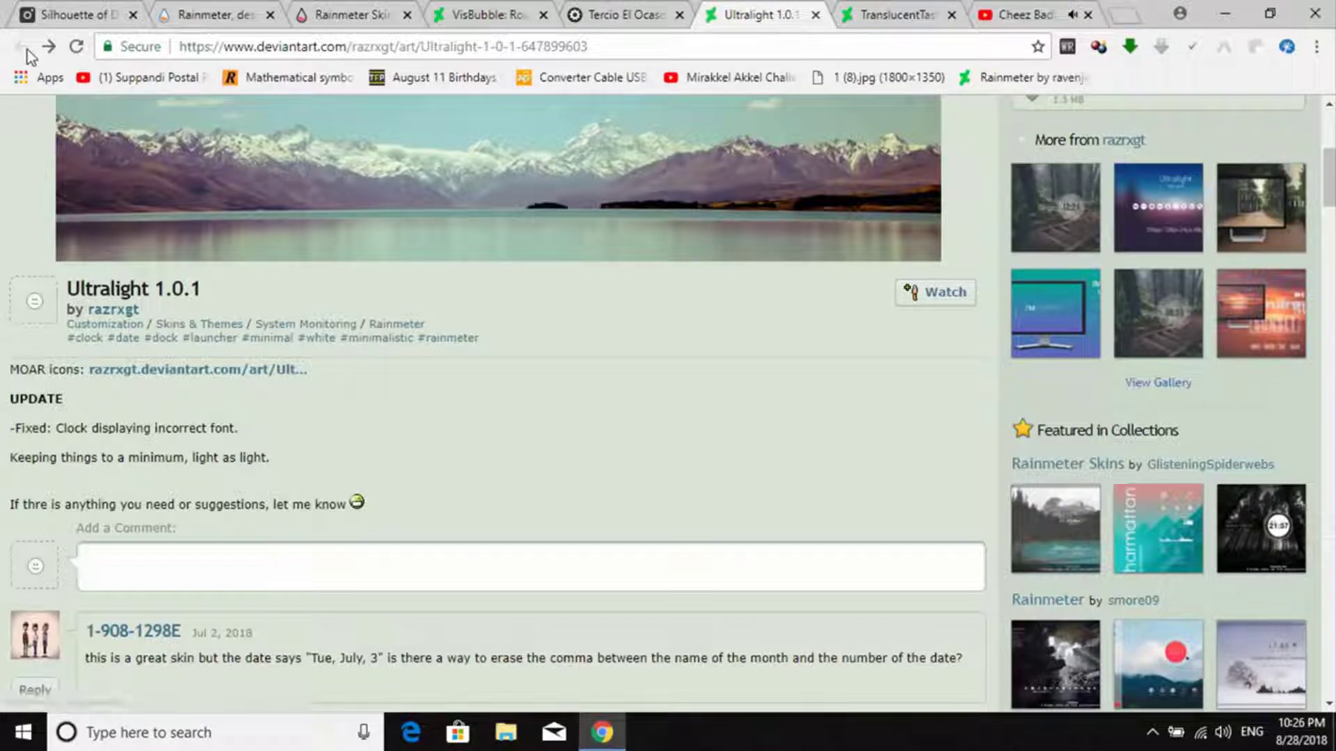
click(71, 46)
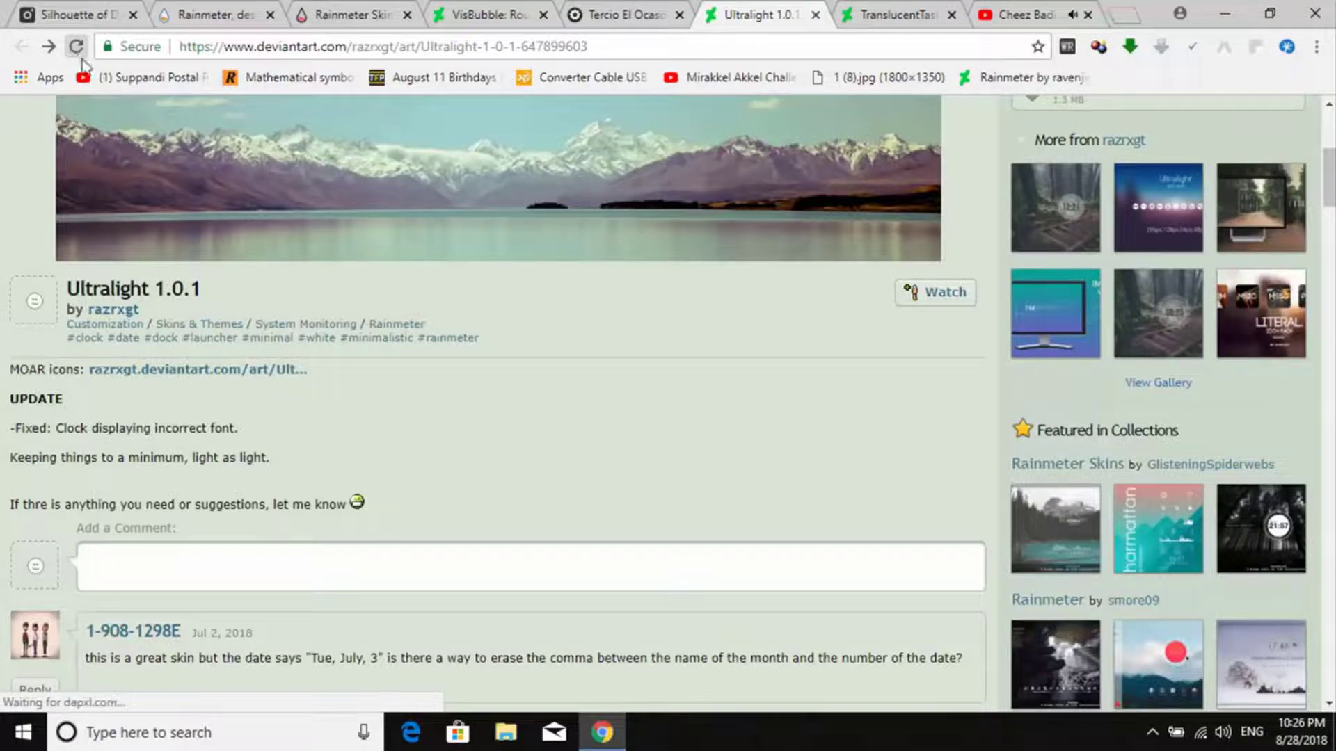
scroll(1085, 341, down, 3)
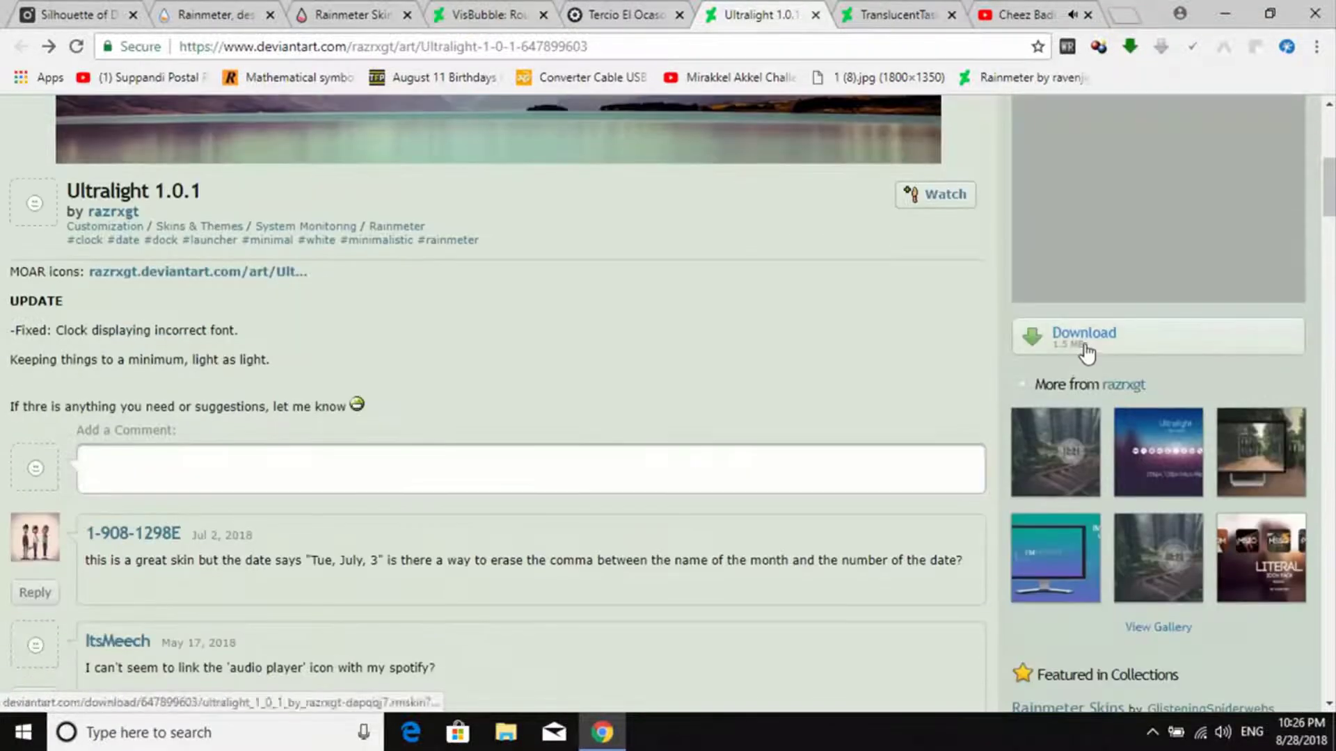
click(1083, 344)
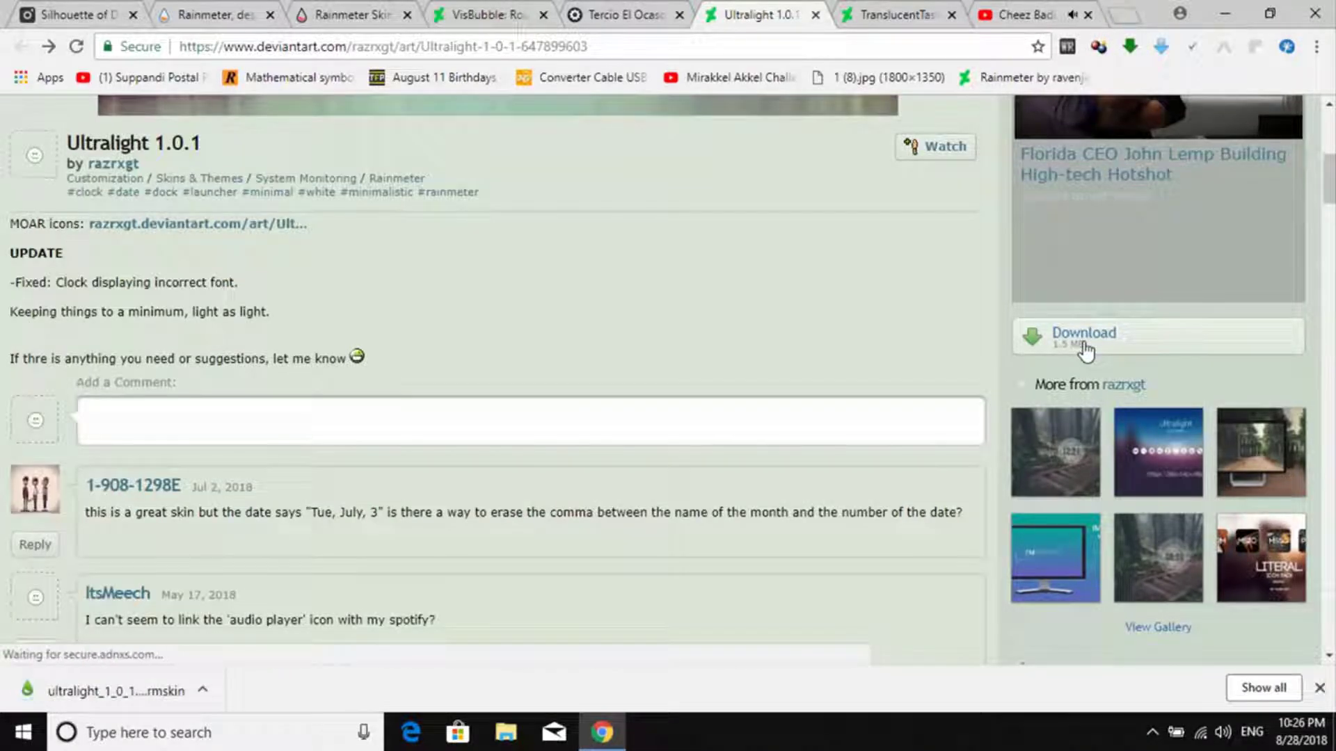
- Install the downloaded Ultralight skin together with its included layout and minimise Chrome to show the desktop
click(161, 696)
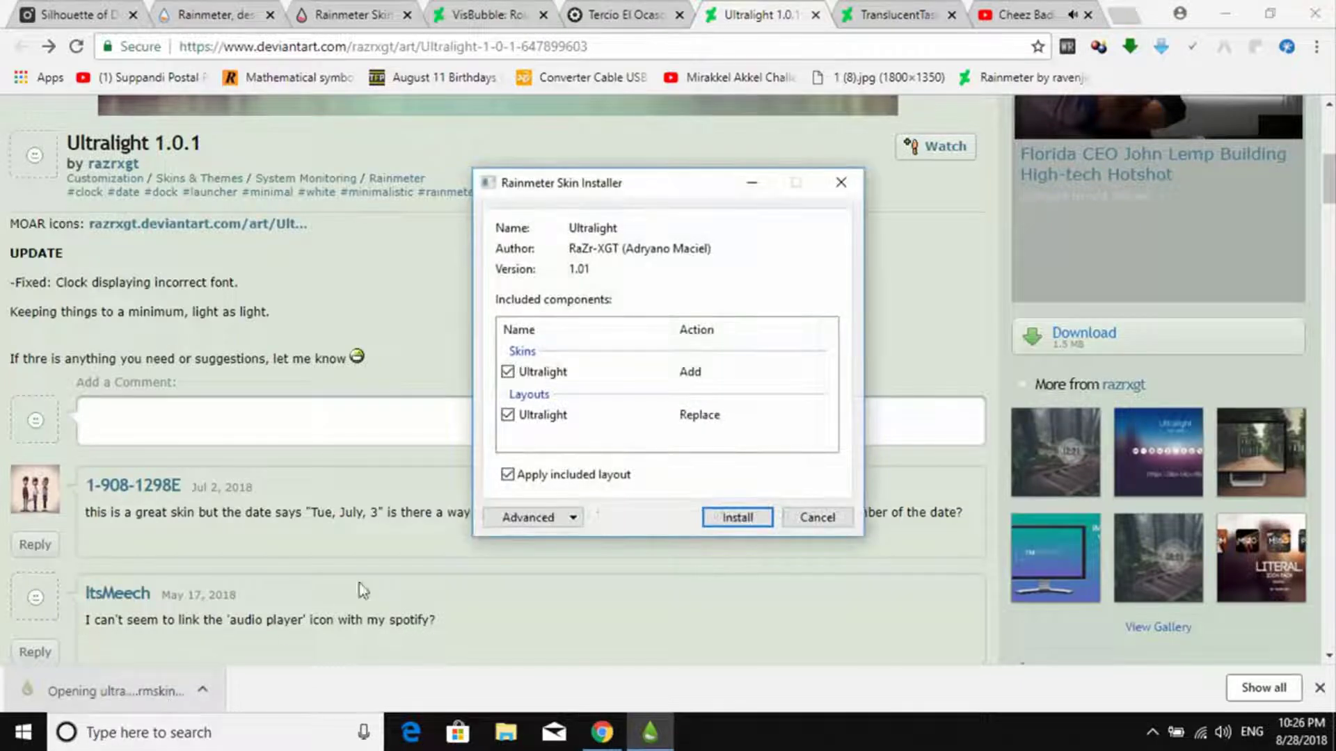
click(737, 517)
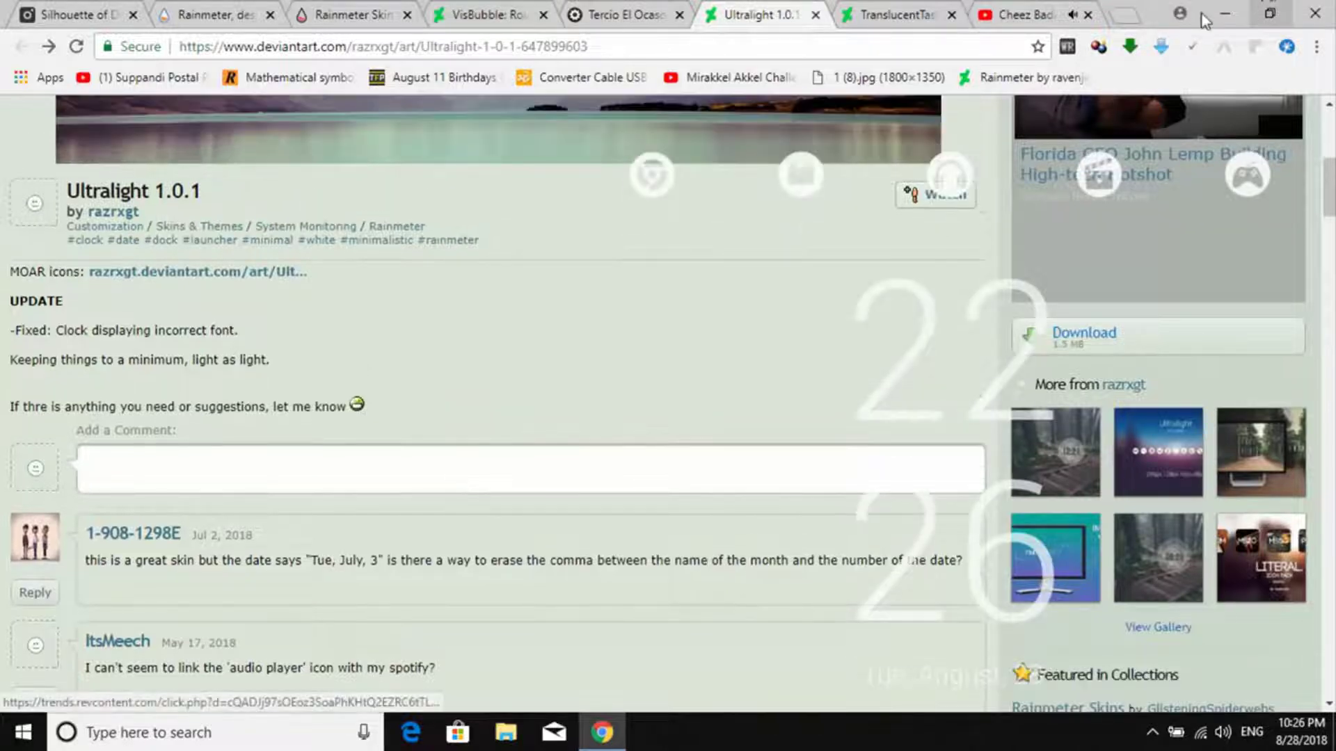
click(1224, 14)
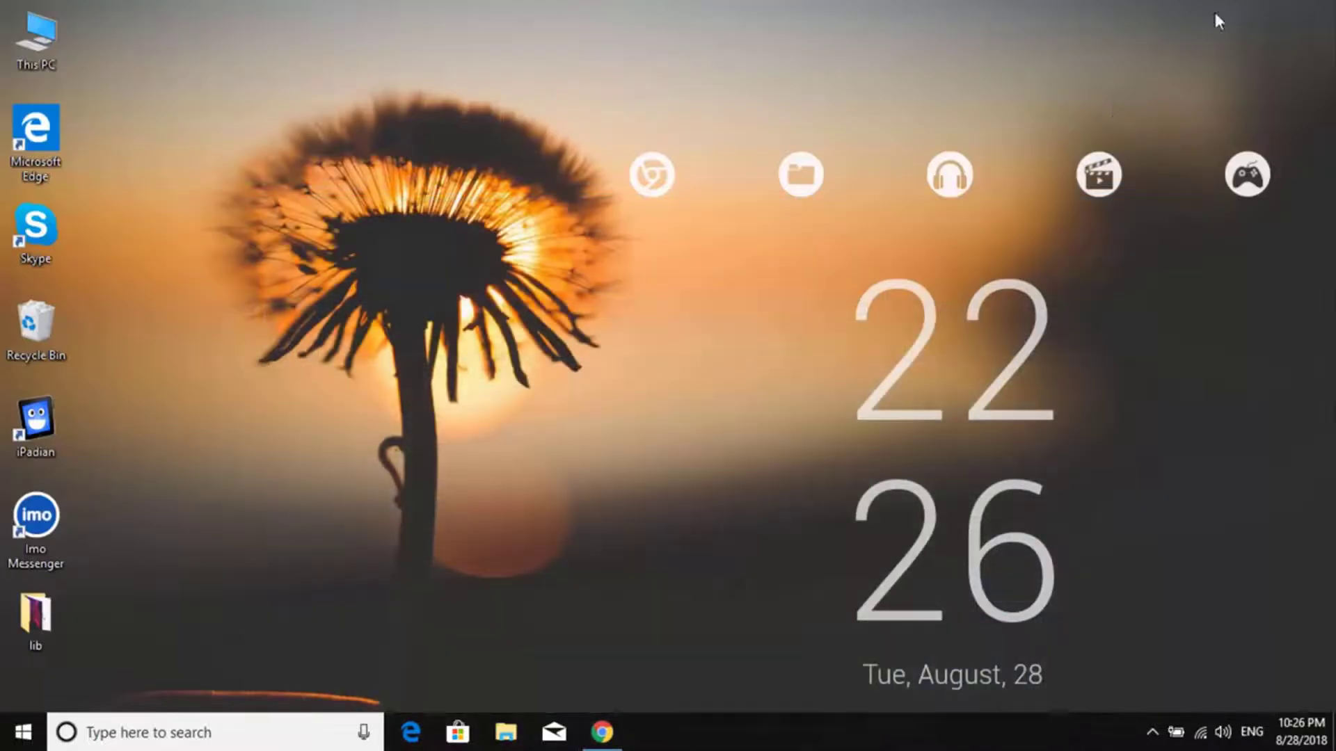
- Unload the large Ultralight clock skin from the desktop
right_click(940, 178)
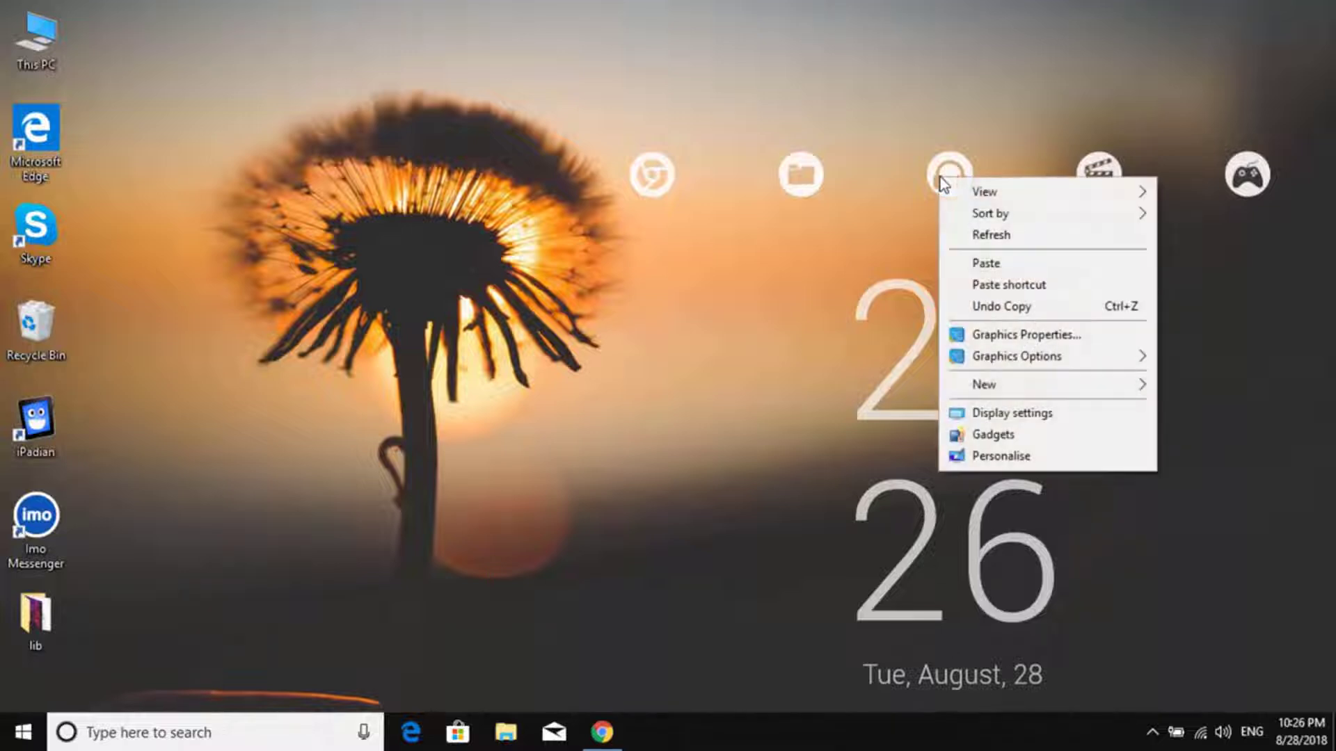
click(892, 112)
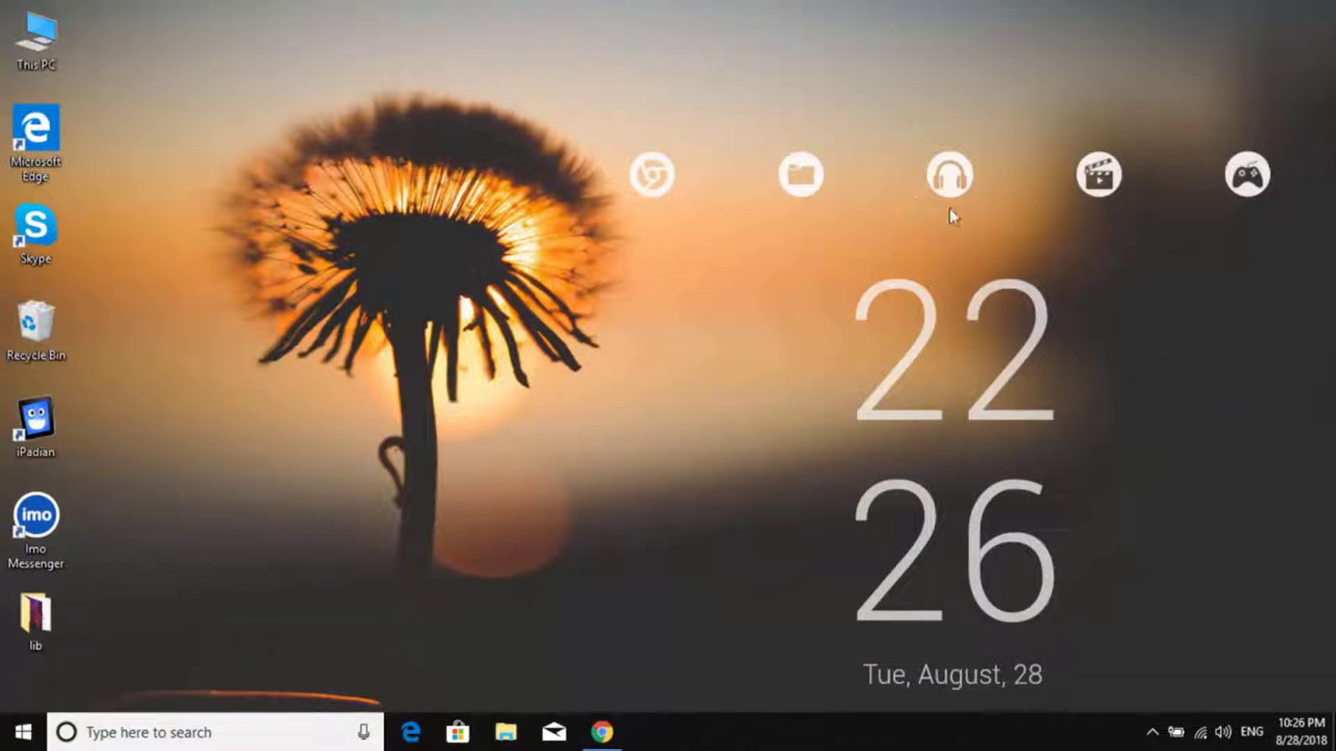
right_click(930, 319)
click(986, 536)
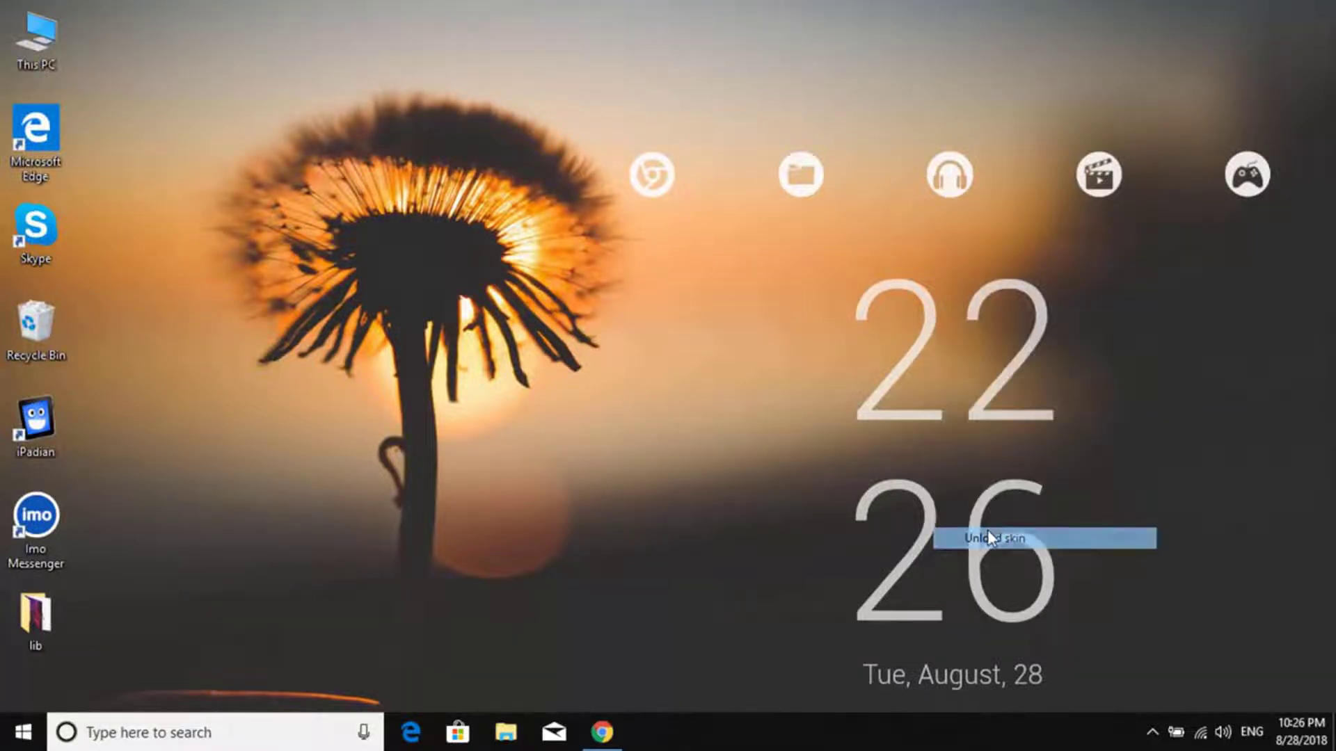
- Move the Ultralight launcher icon row to the lower middle of the desktop and set its transparency to 70%
drag(815, 186, 536, 622)
right_click(536, 624)
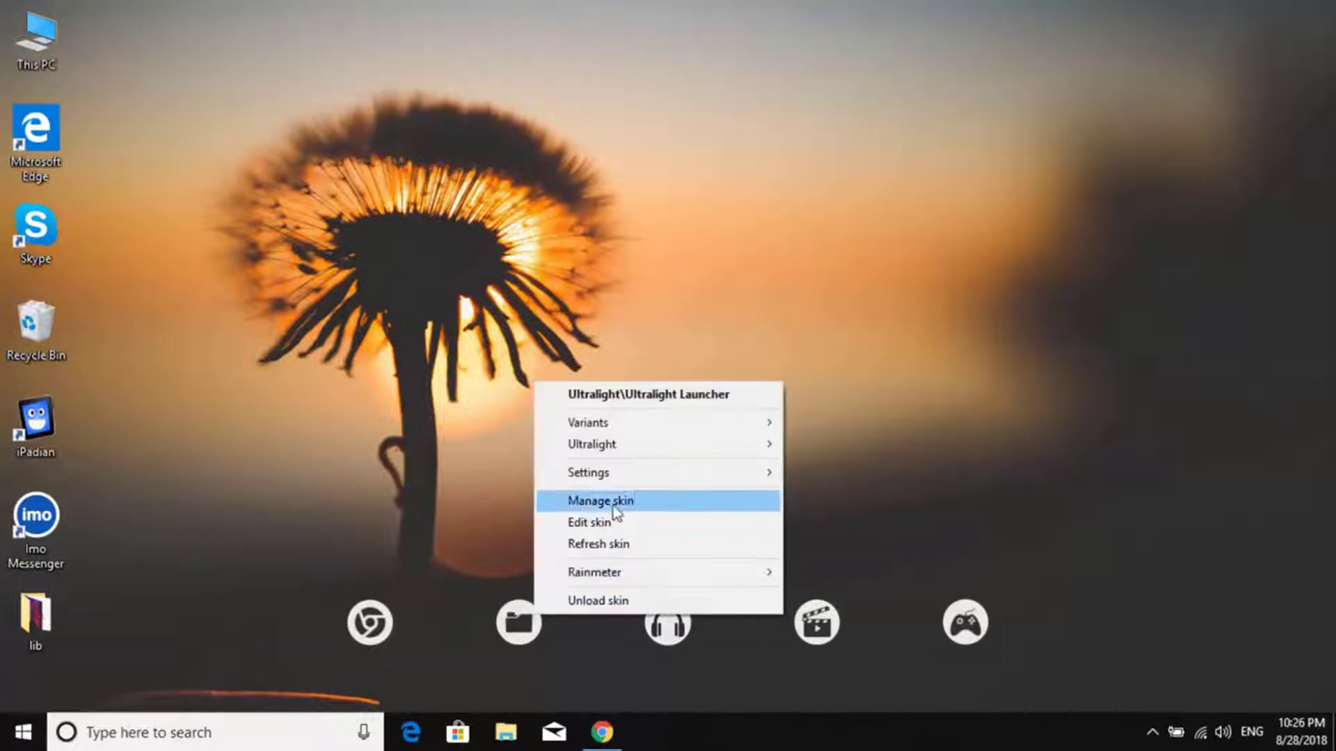
mouse_move(608, 473)
mouse_move(829, 498)
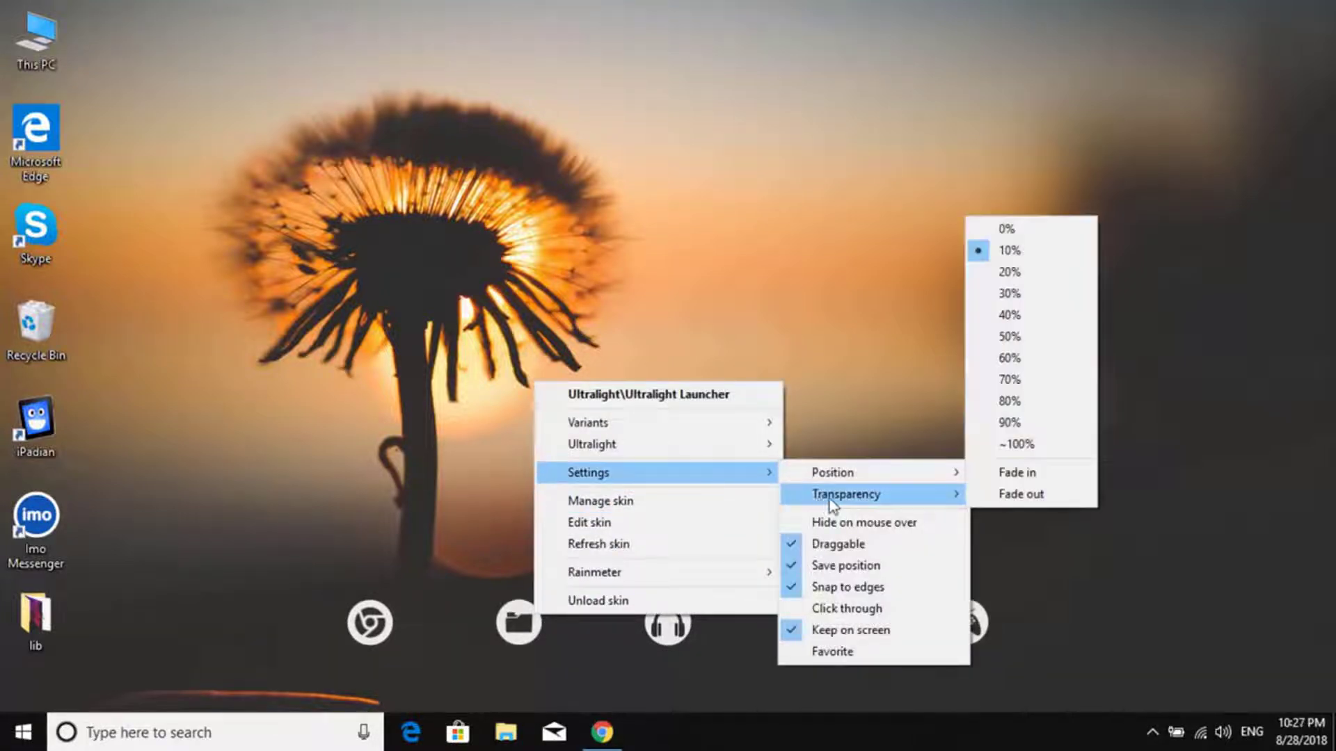
click(1010, 379)
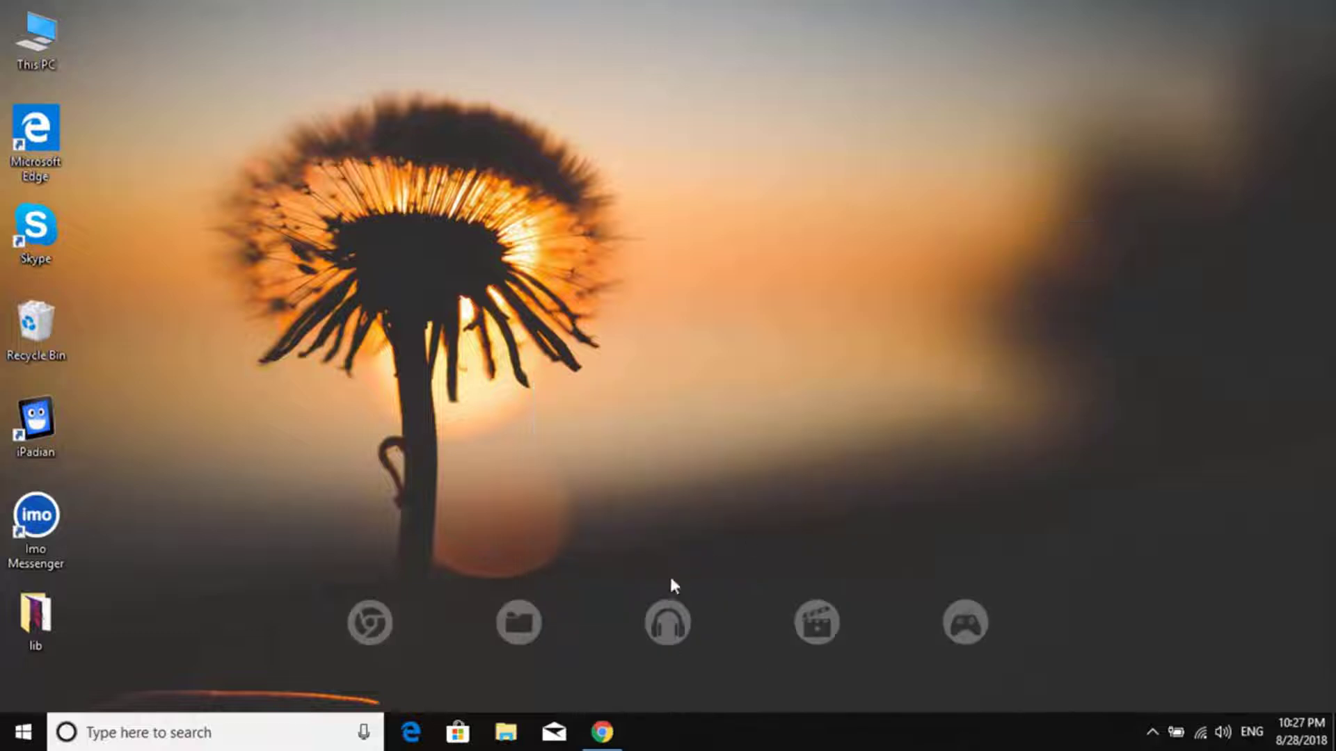
- Turn off the Draggable setting of the Ultralight Launcher skin
right_click(521, 628)
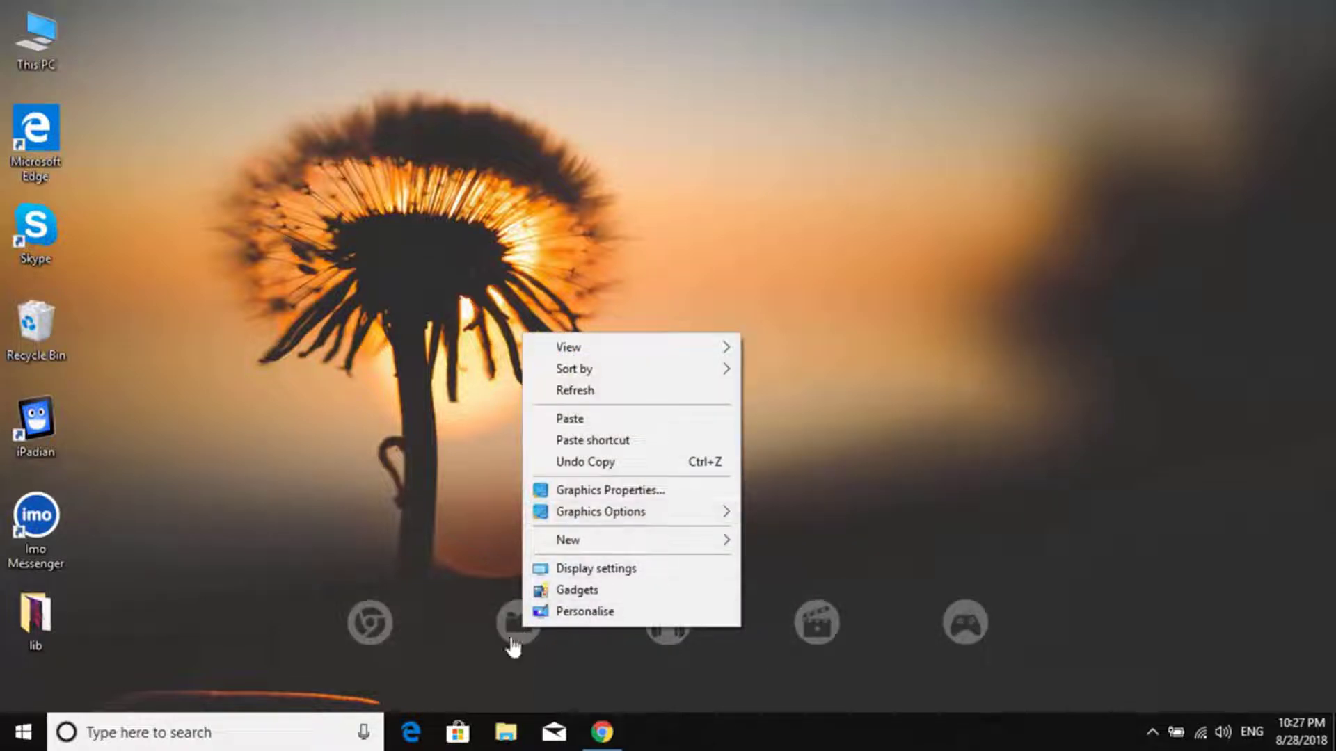
right_click(373, 633)
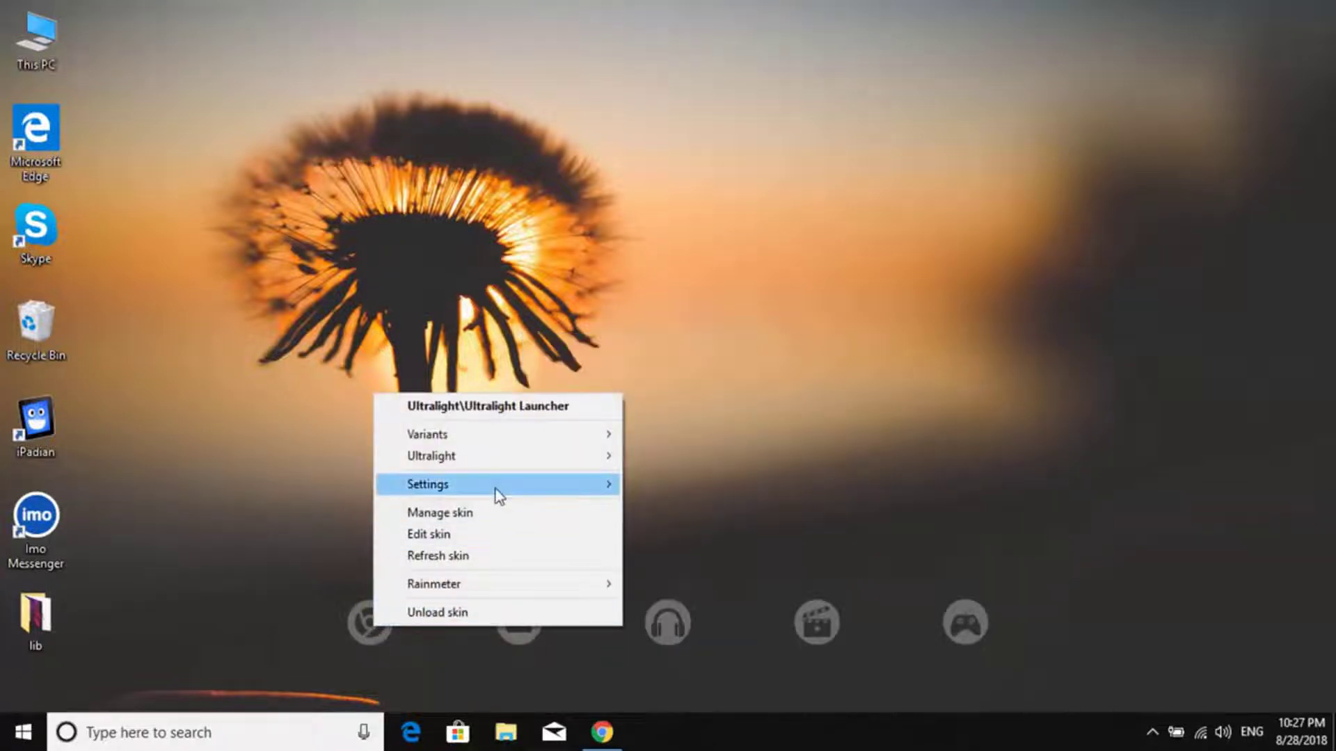
mouse_move(498, 483)
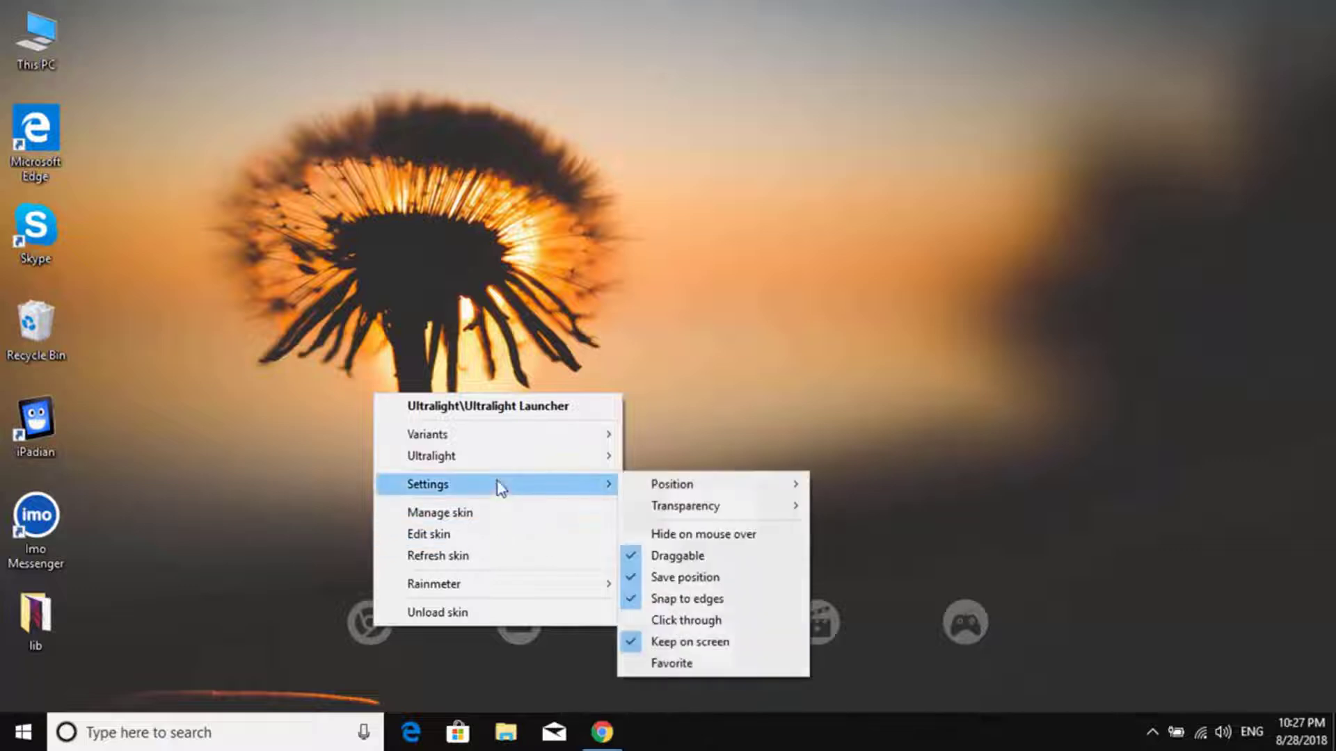
click(670, 560)
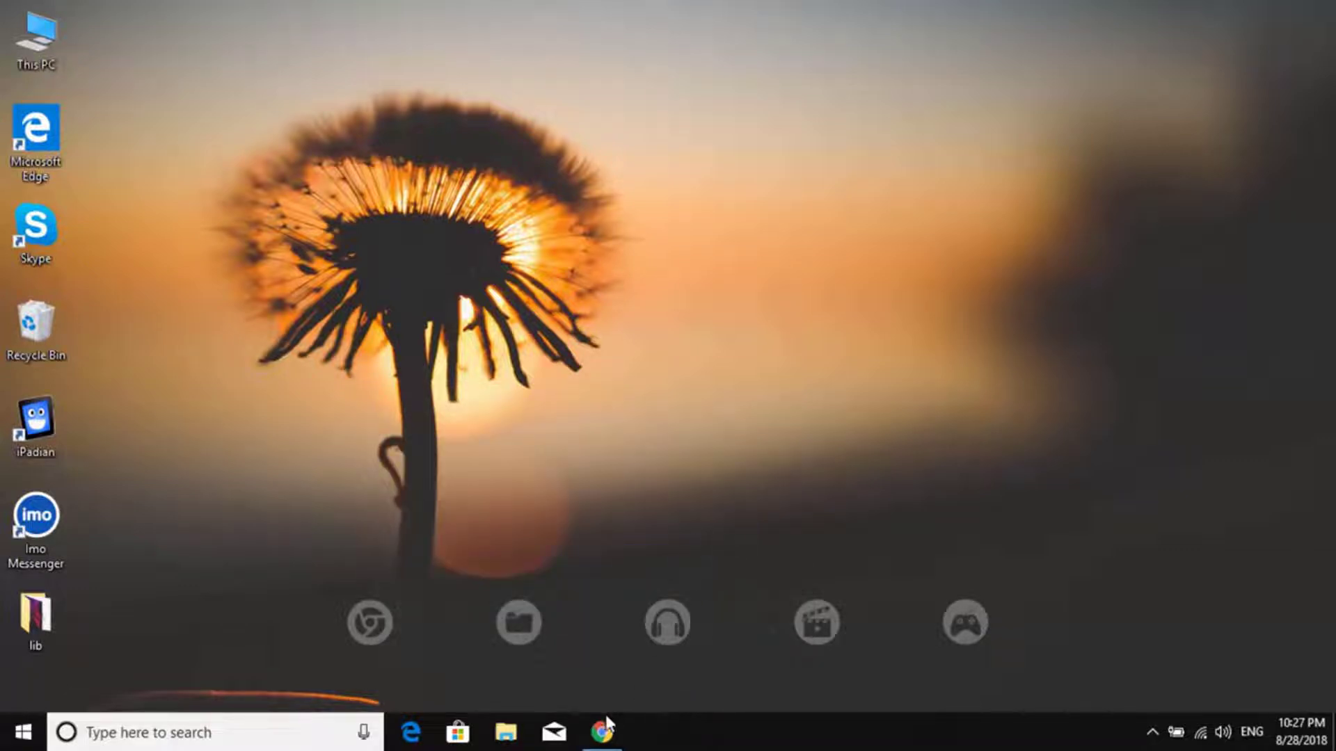
- Open the Rainmeter manager, load the Detox.ini skin onto the desktop and minimise the manager
click(1153, 729)
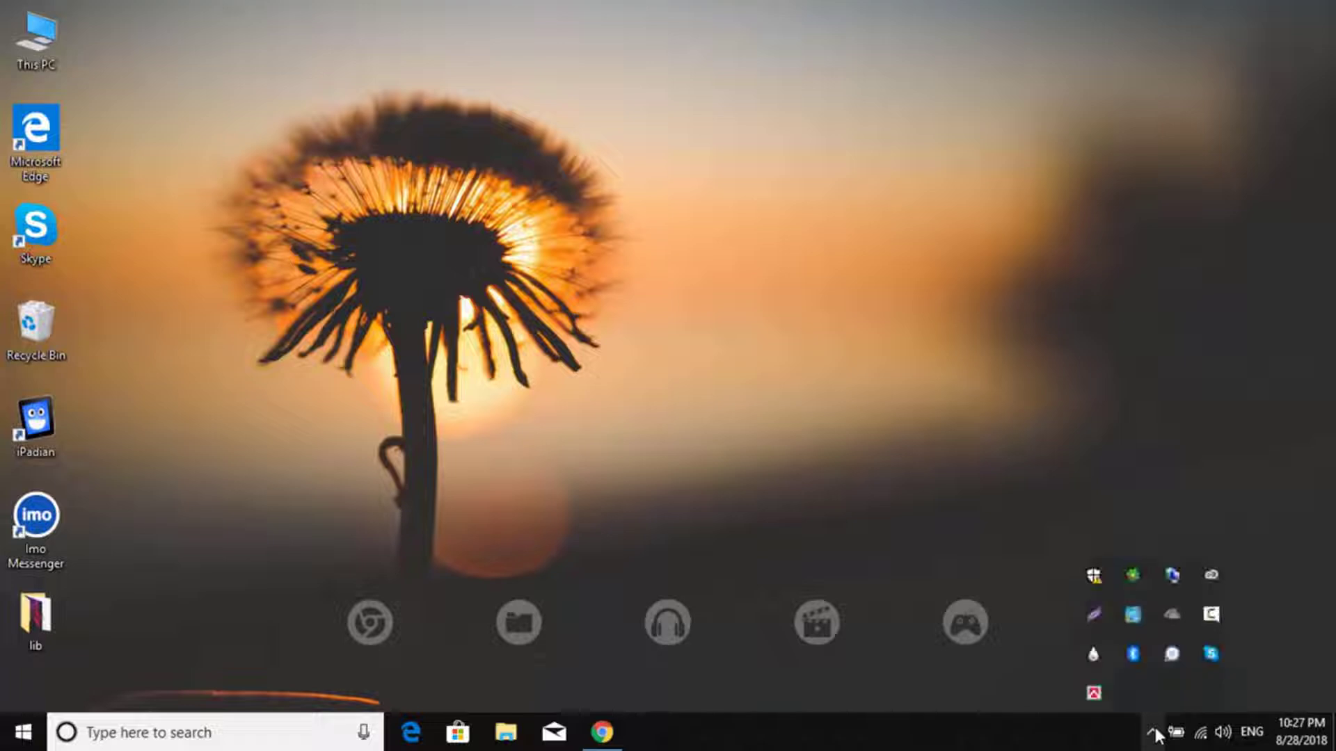
click(1097, 654)
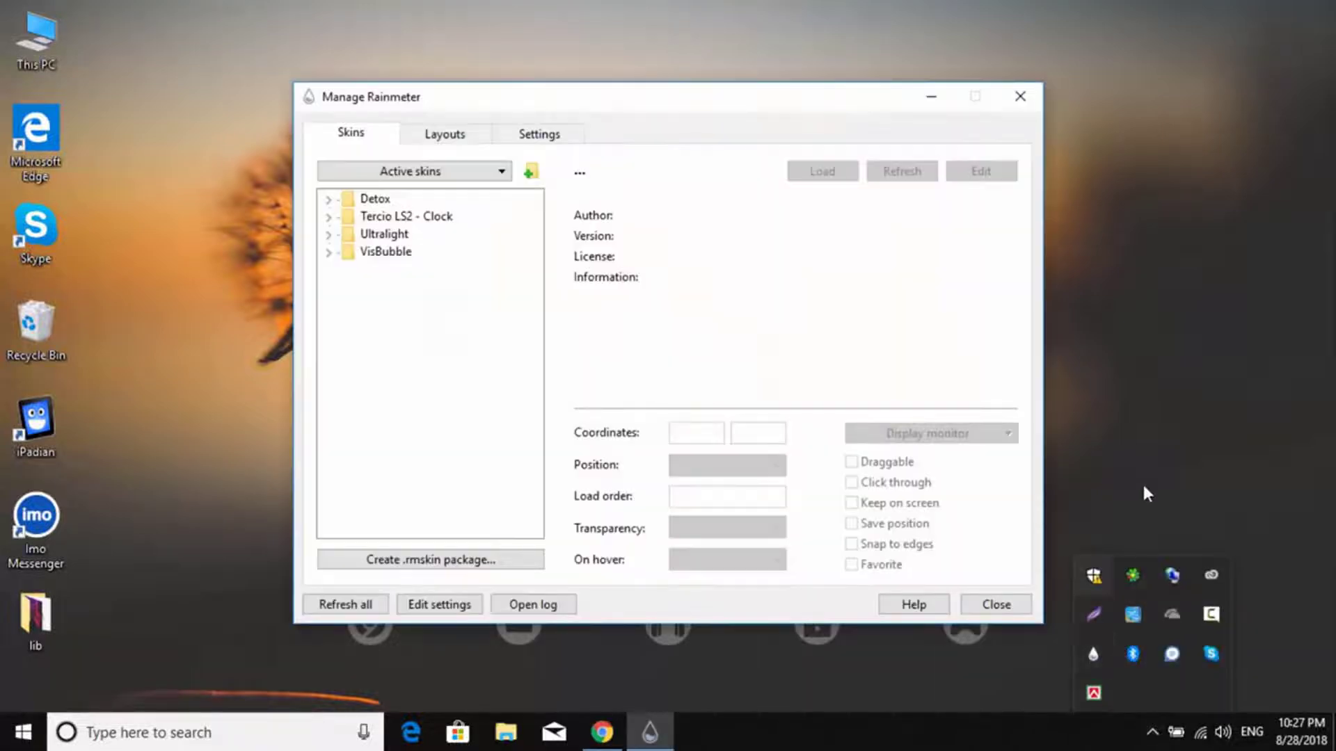
click(1153, 742)
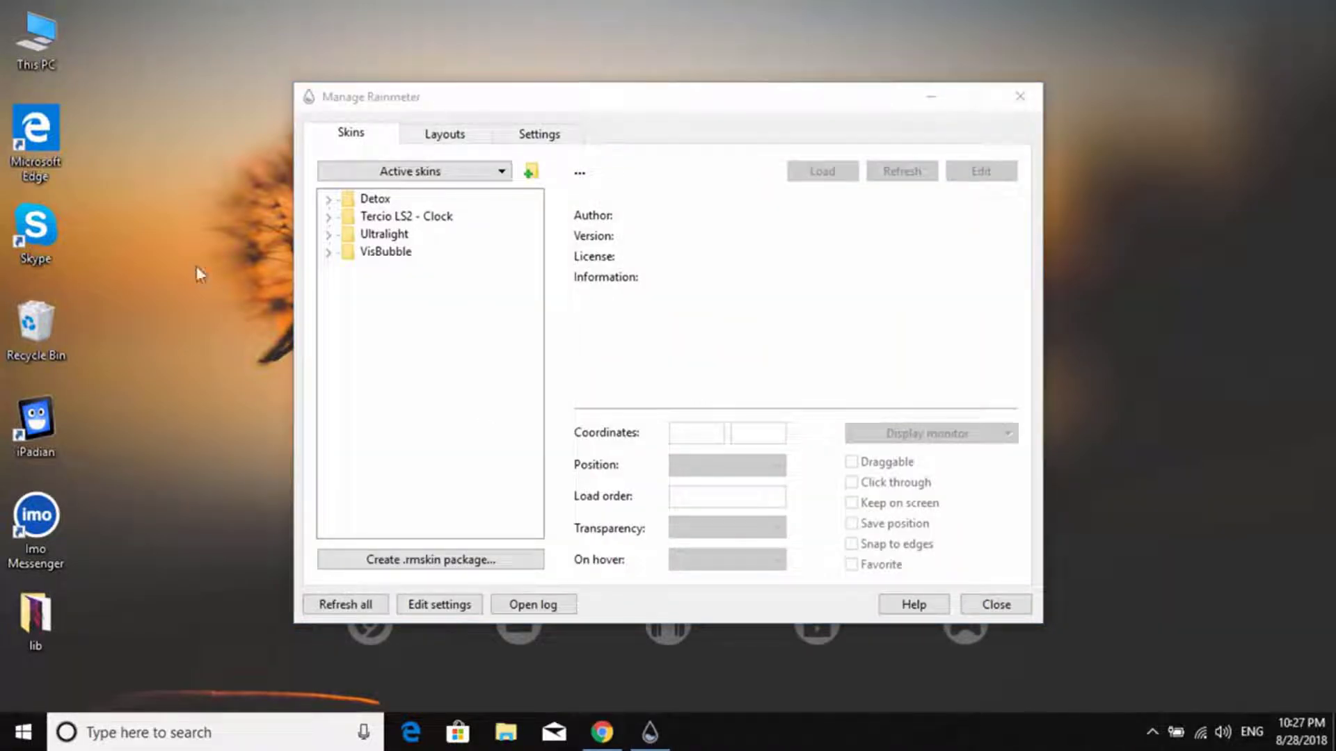
click(329, 201)
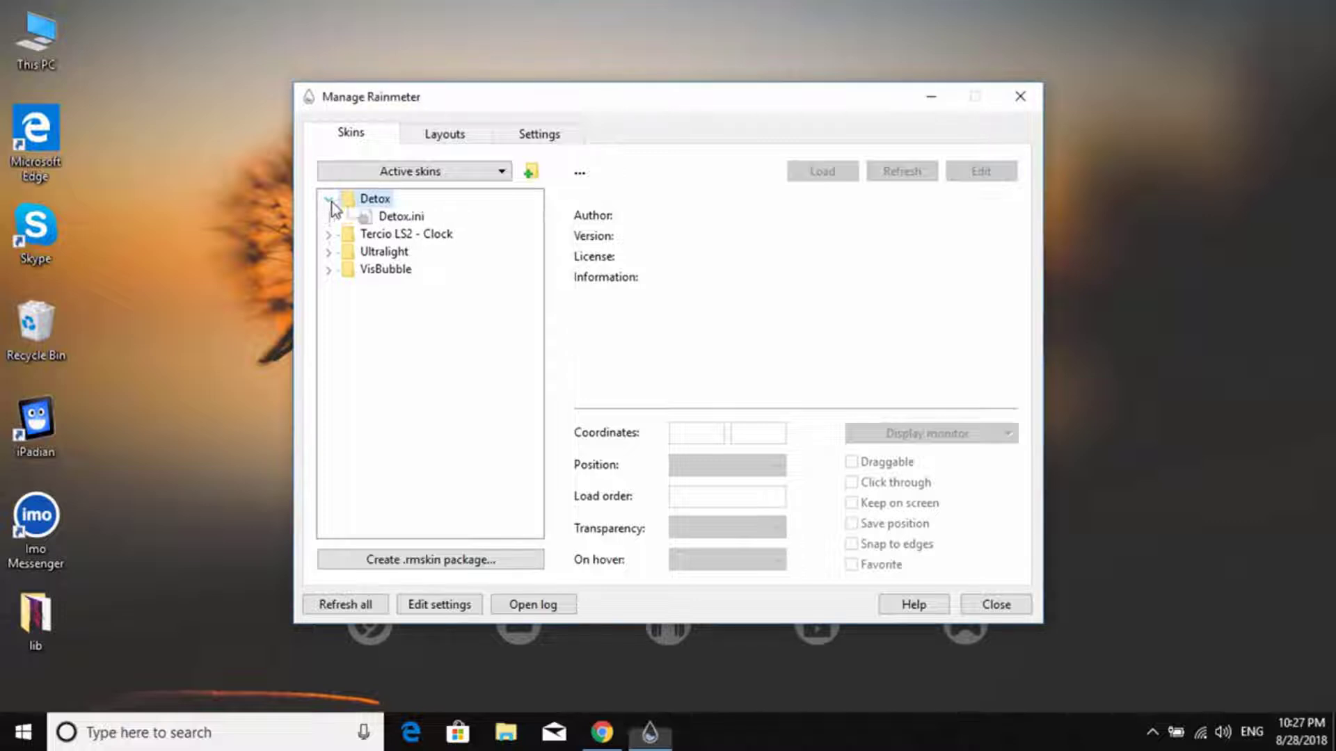
click(384, 219)
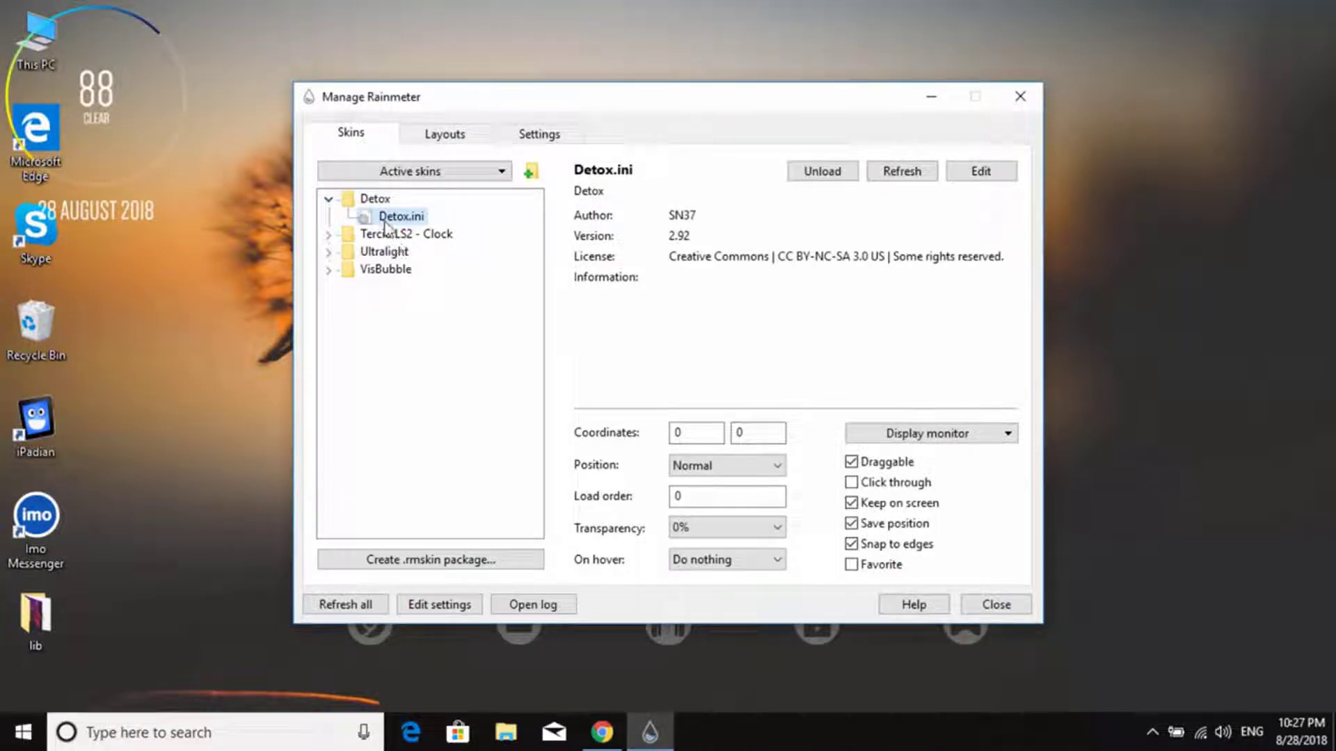
click(331, 201)
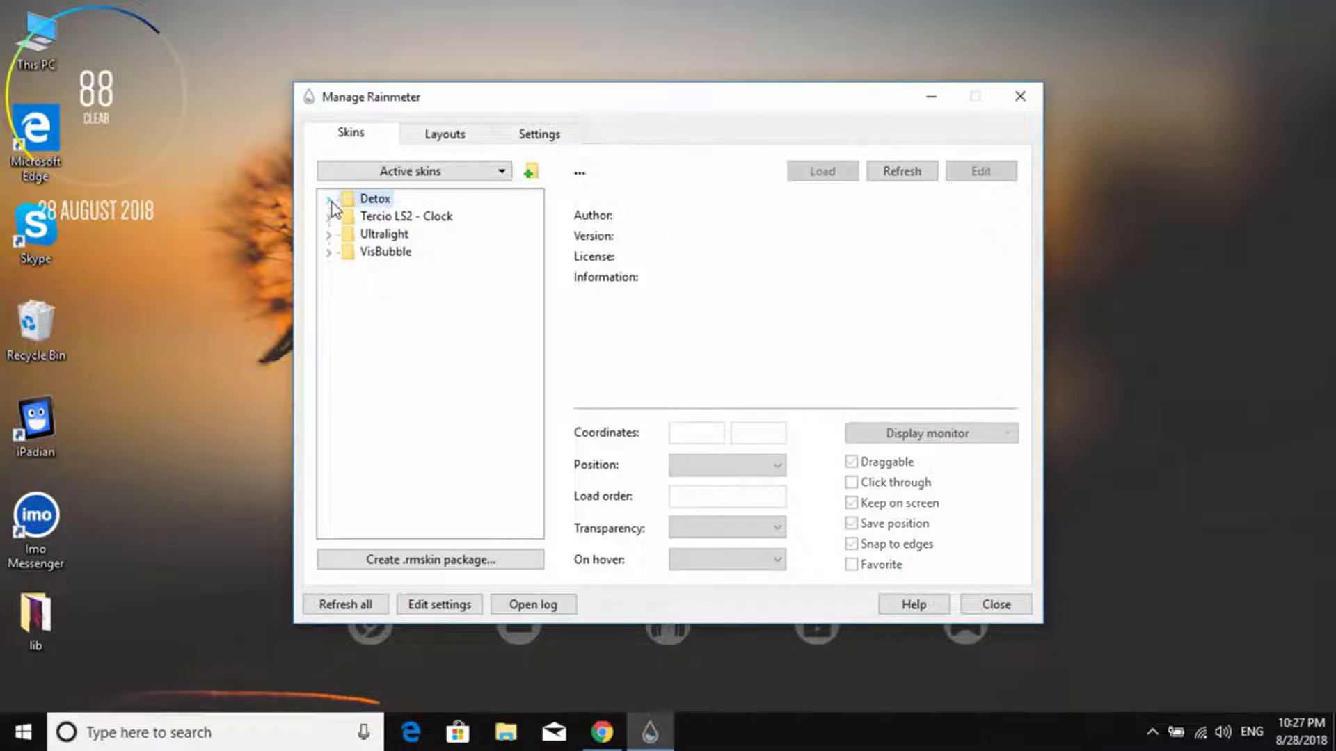
click(933, 98)
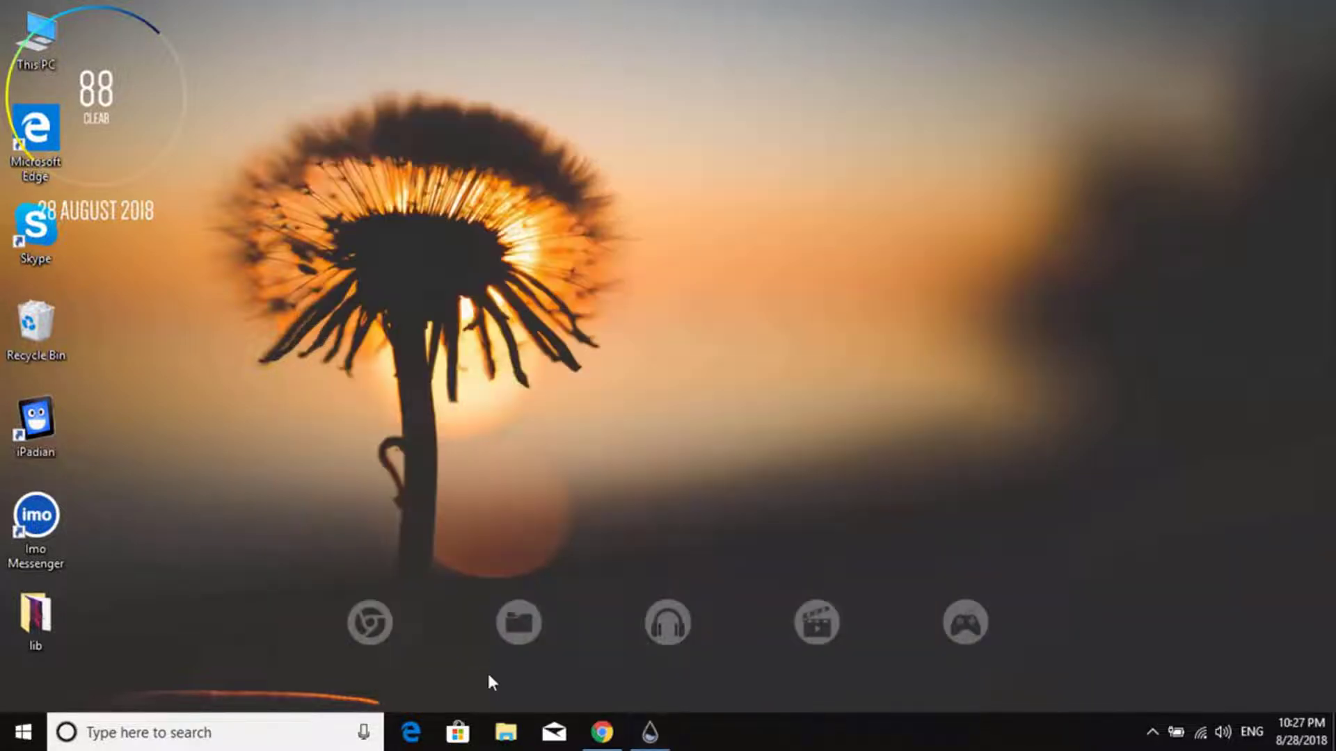
- Switch to Chrome, download the TranslucentTaskbar 1.2 skin from its DeviantArt page and install it
click(599, 729)
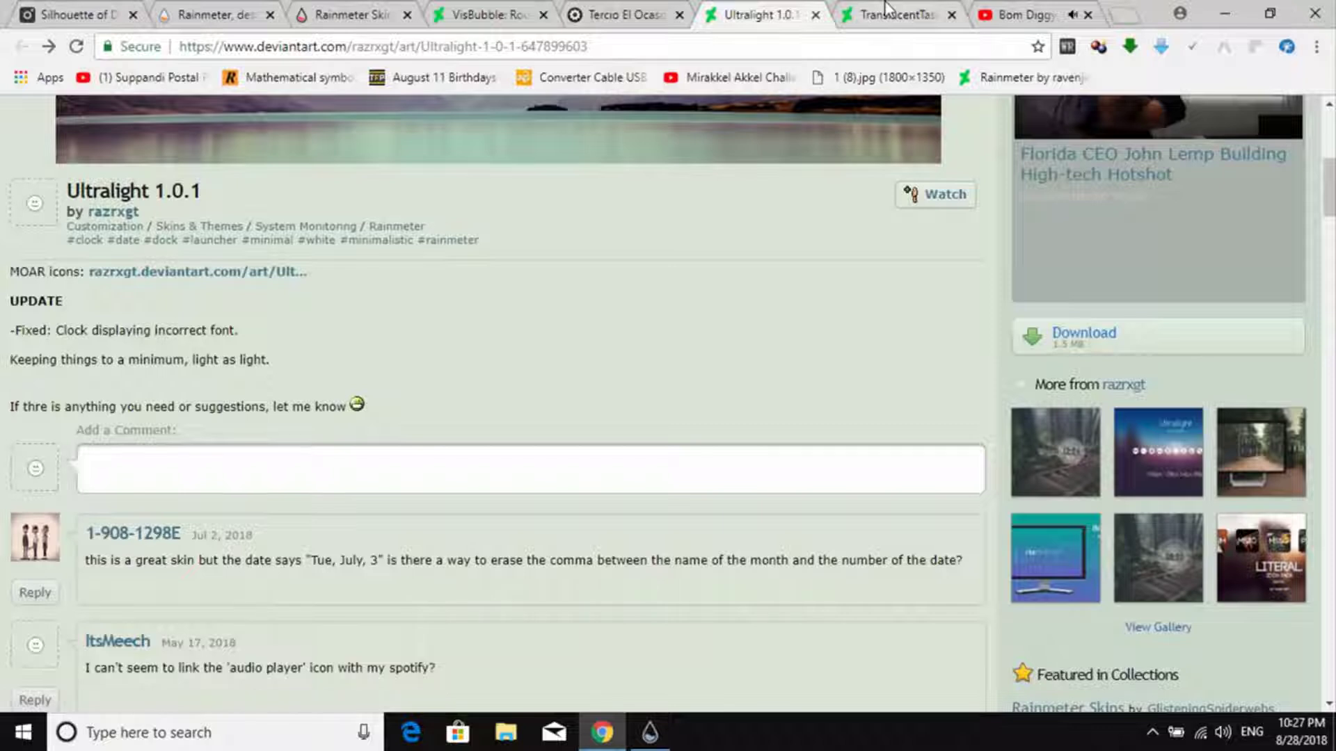
click(888, 17)
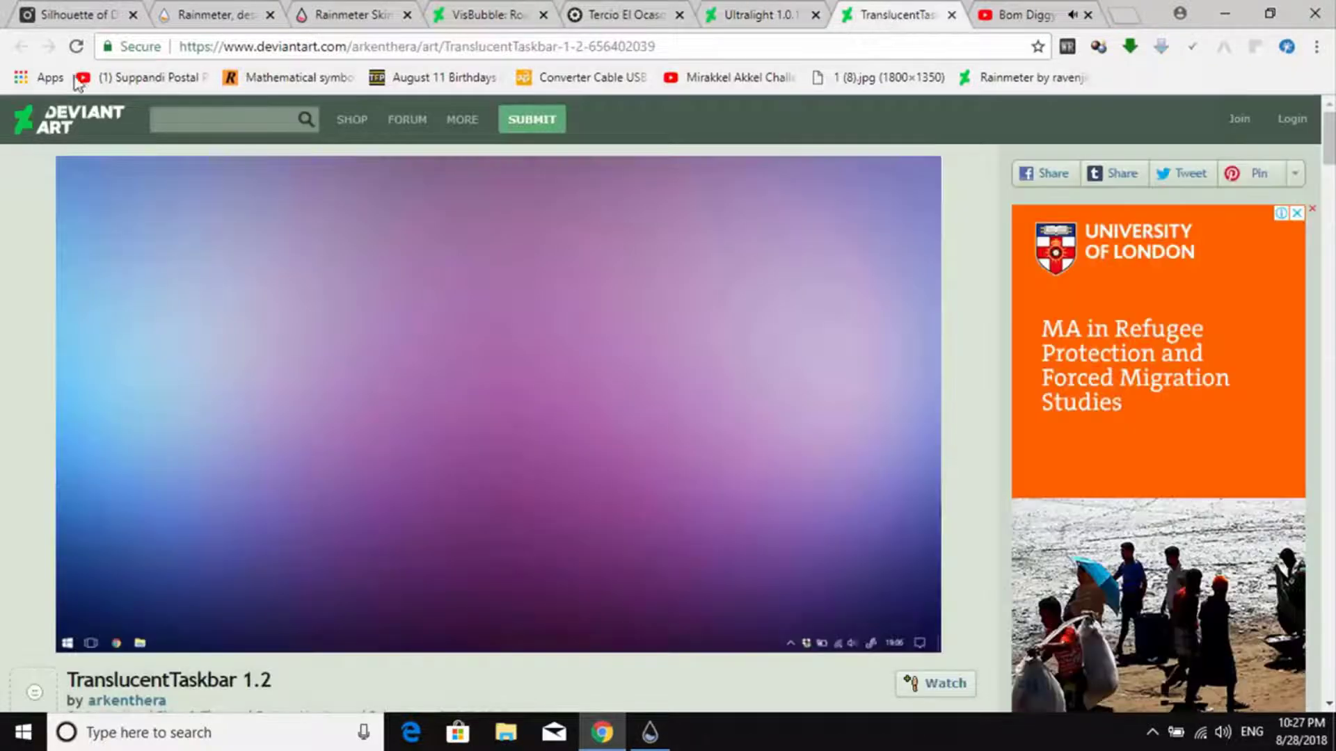
click(79, 48)
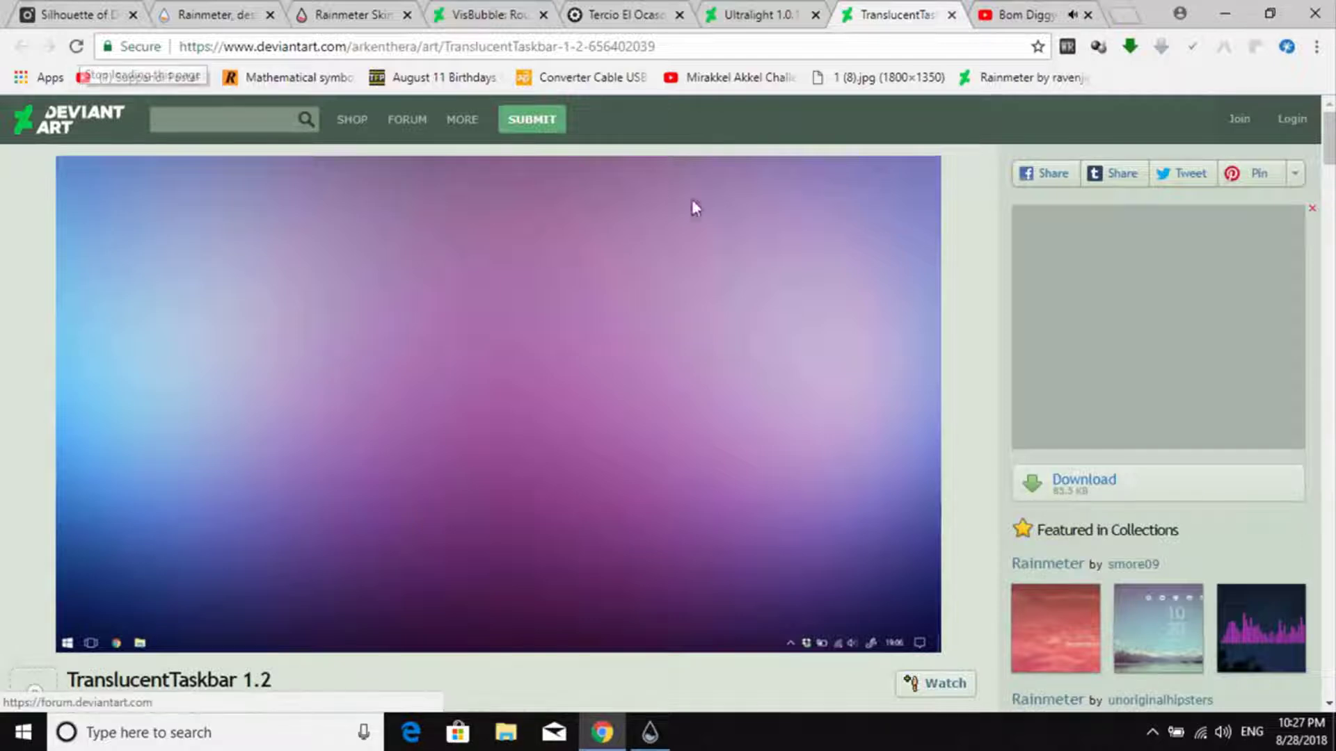
scroll(993, 546, down, 5)
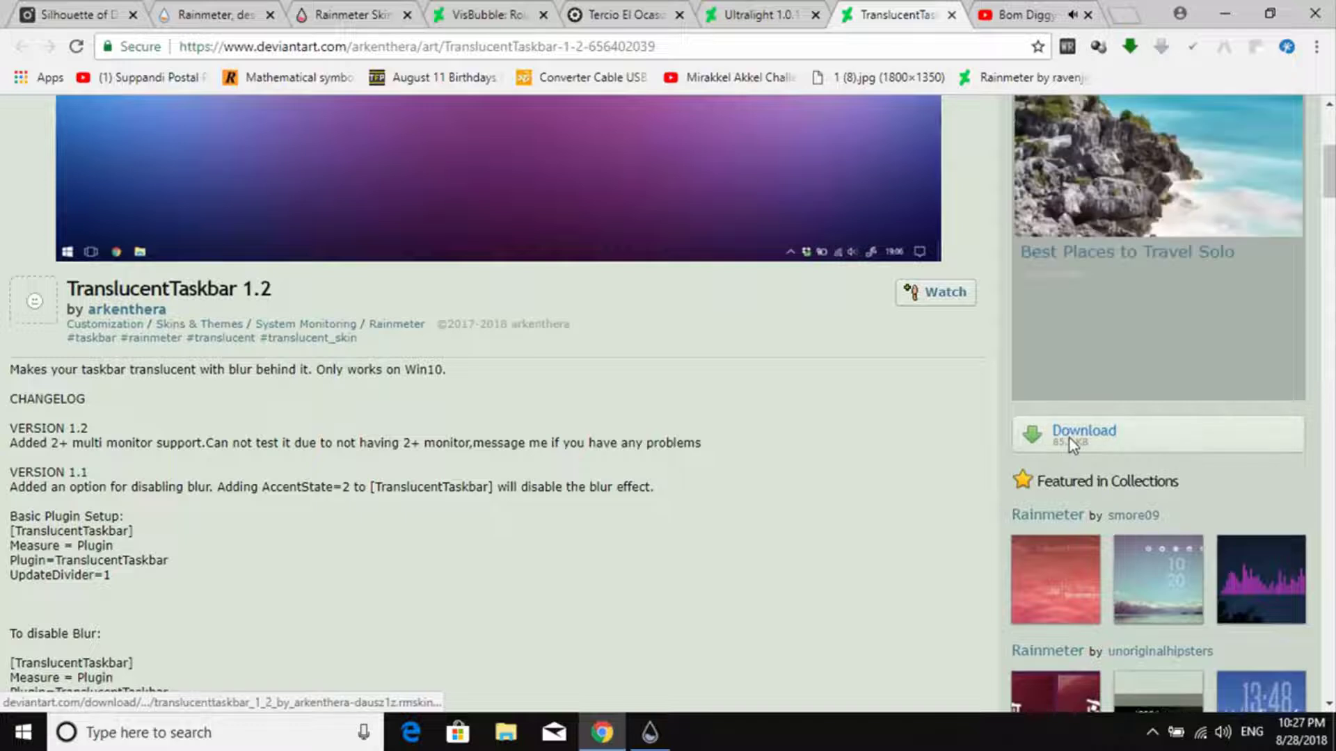
click(1070, 438)
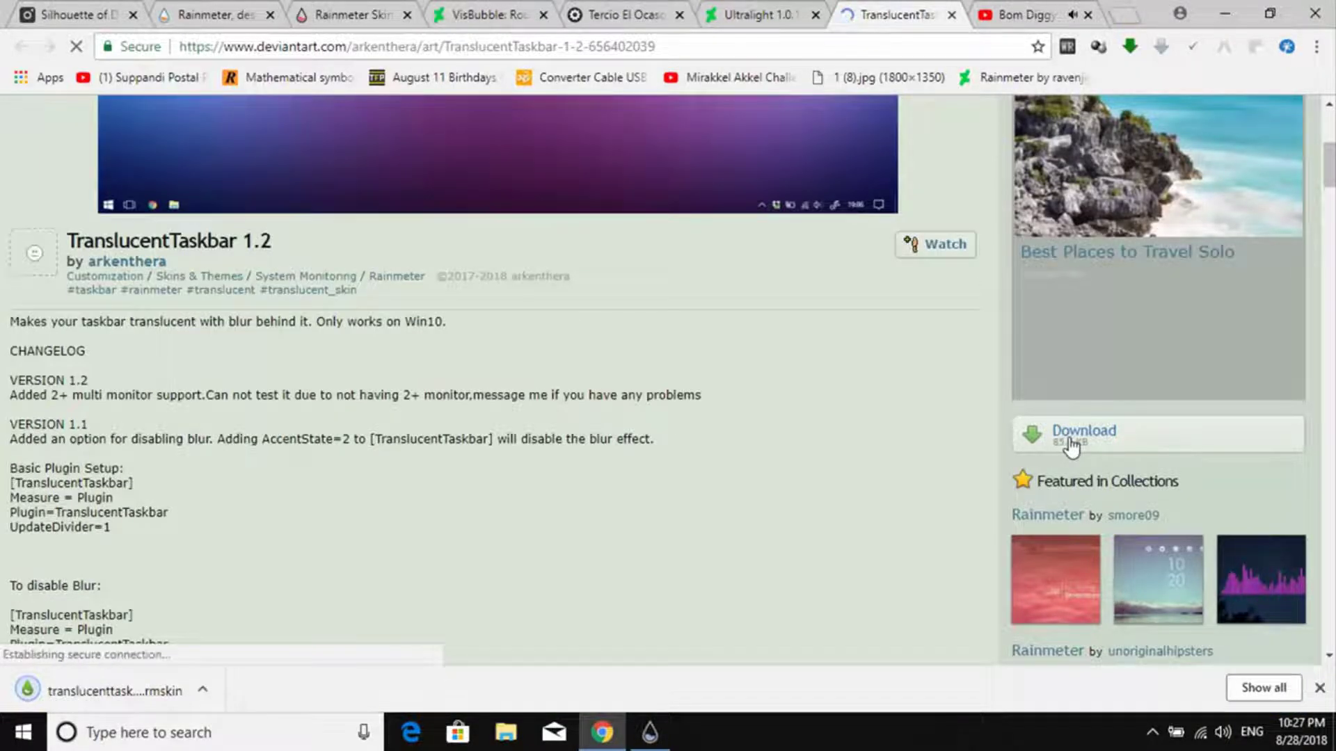
click(143, 695)
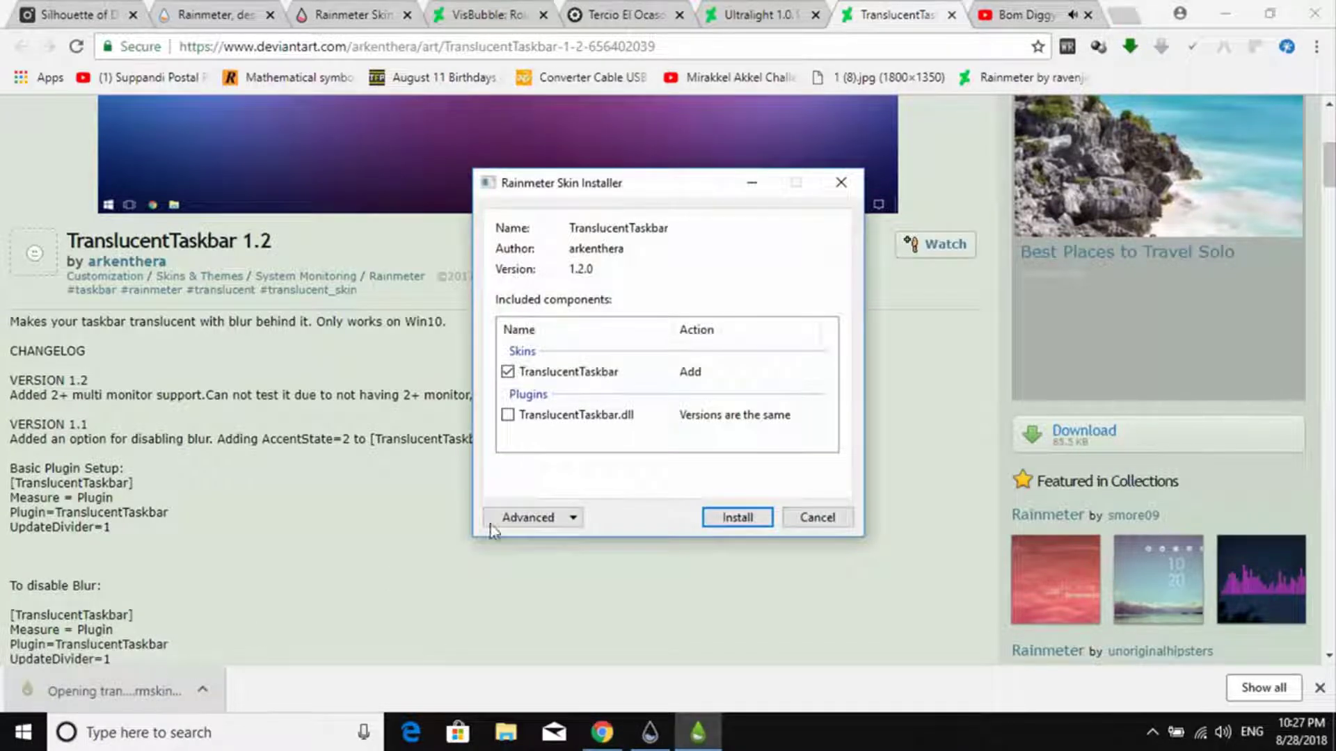
click(746, 521)
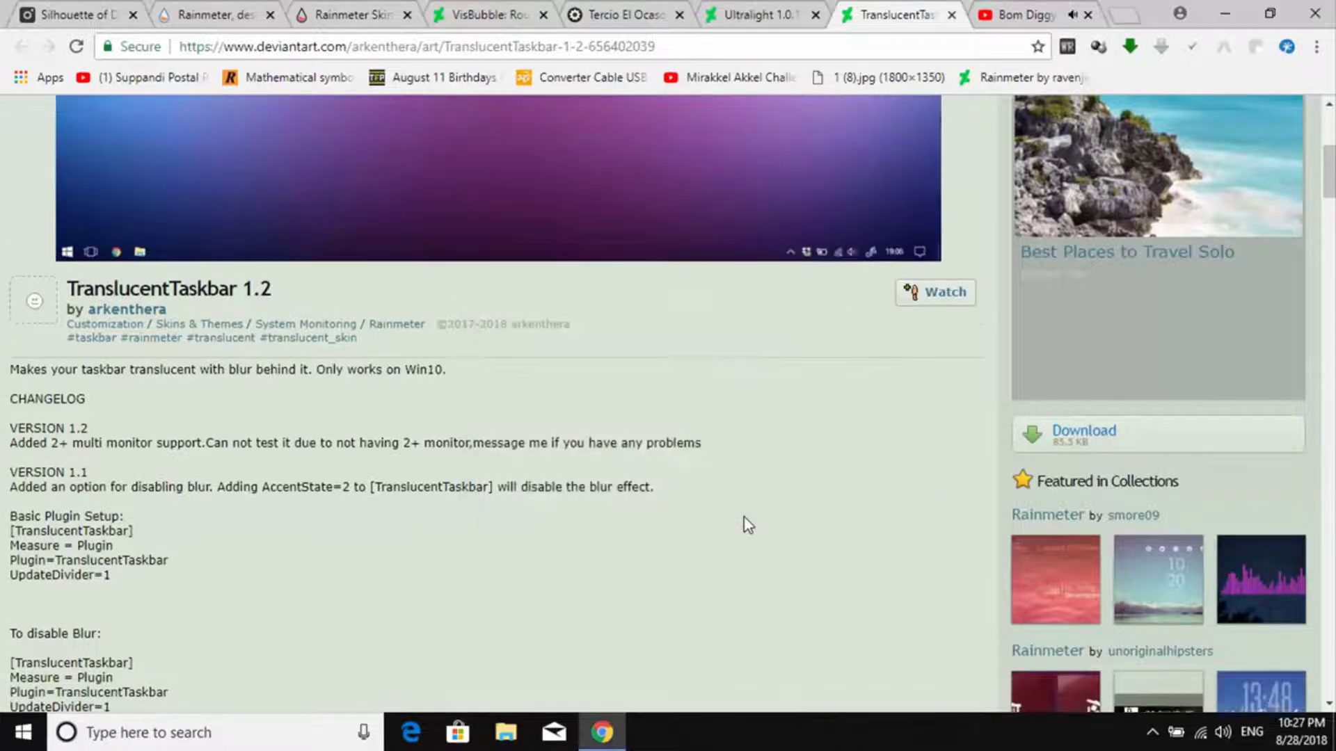
- Close the weather page tab in Chrome, minimise the browser and move the Detox skin to the upper-right area of the desktop
click(1224, 13)
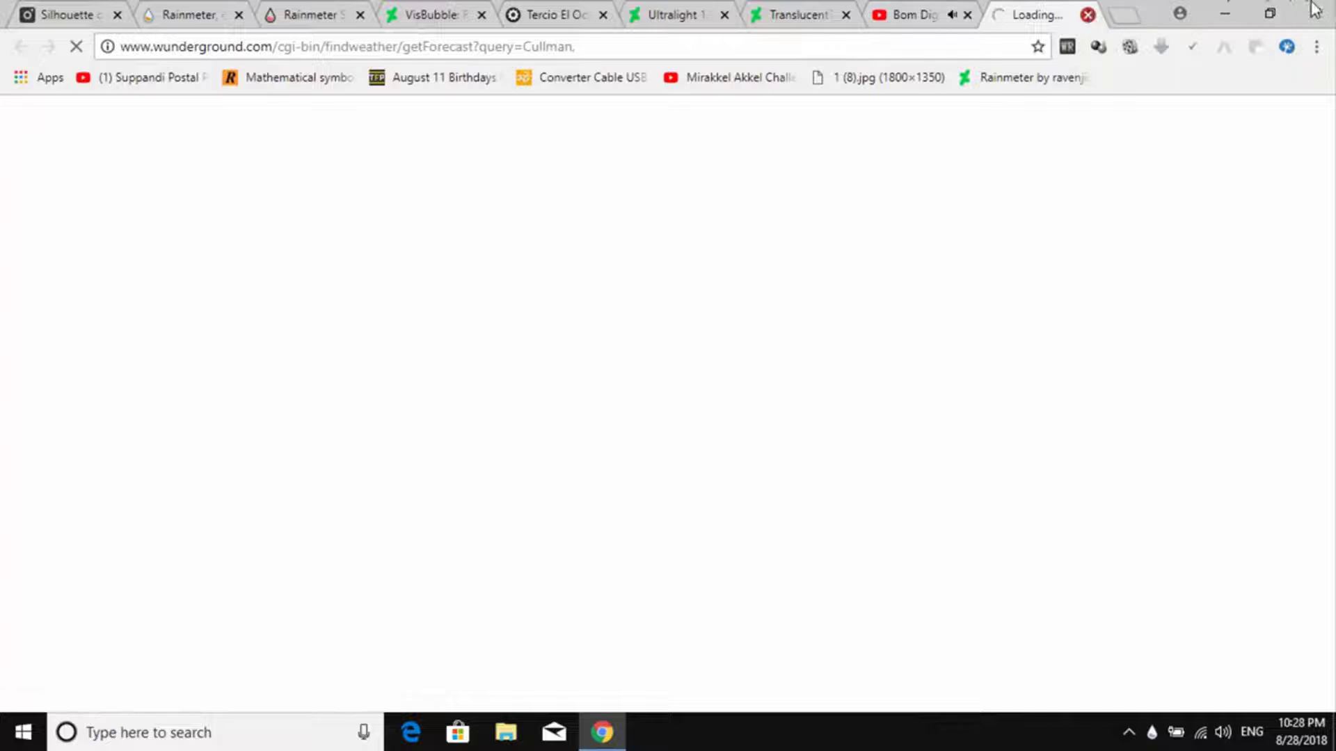
click(1088, 14)
click(1224, 13)
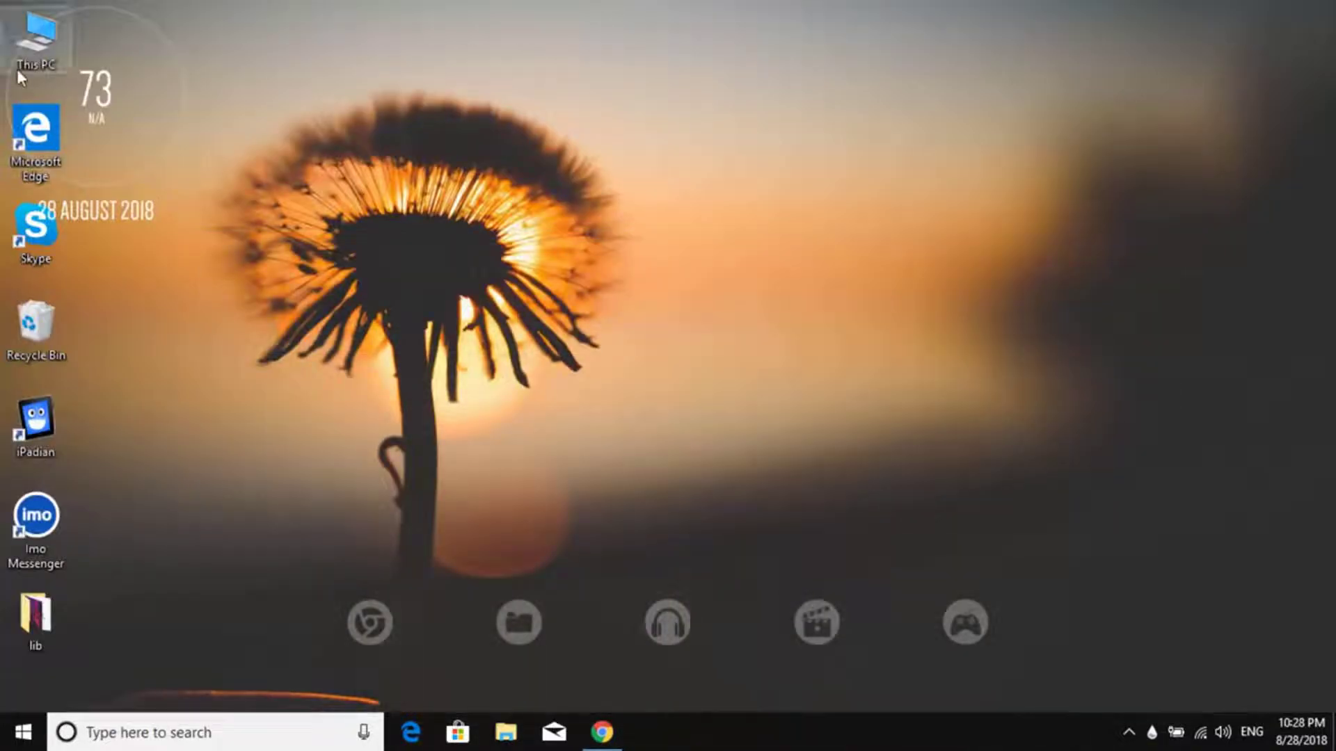
drag(9, 82, 1134, 133)
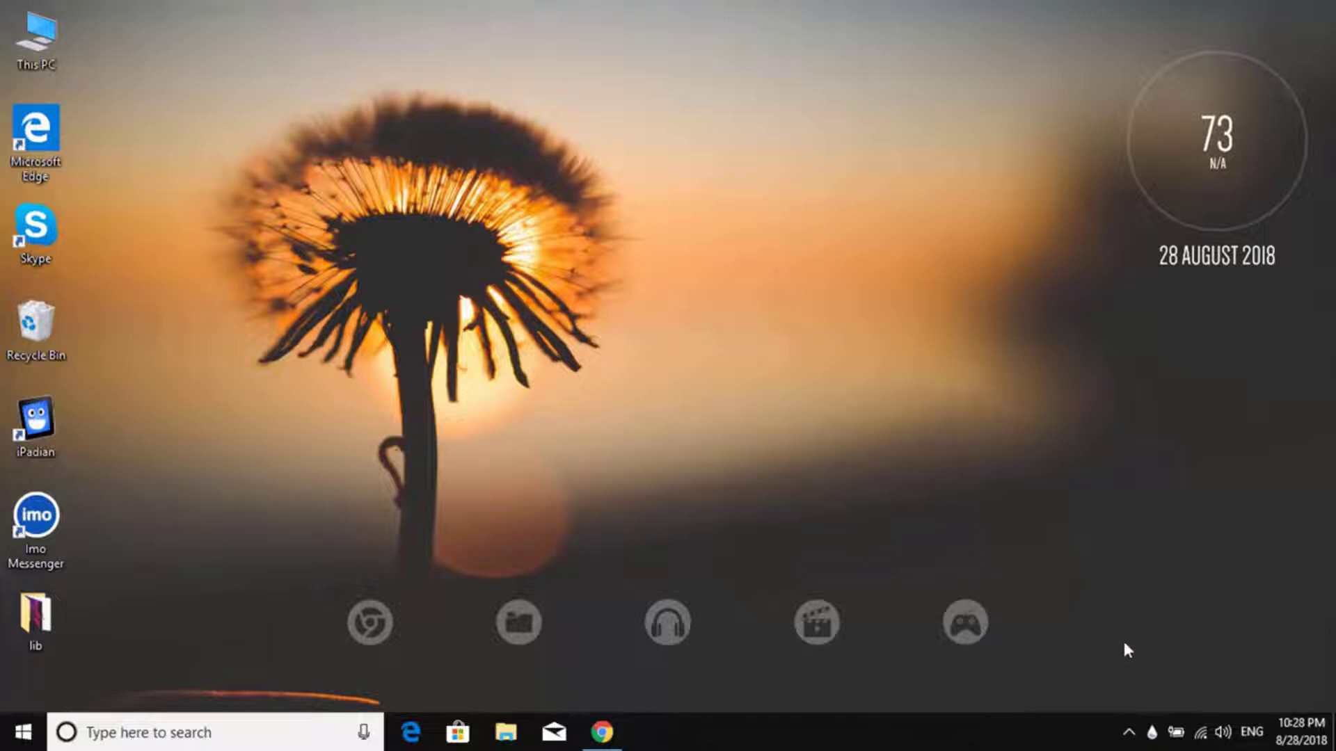
- Open the Rainmeter manager, load the VisBubble skin BarExtrude.ini onto the desktop and put the manager window away
click(1152, 736)
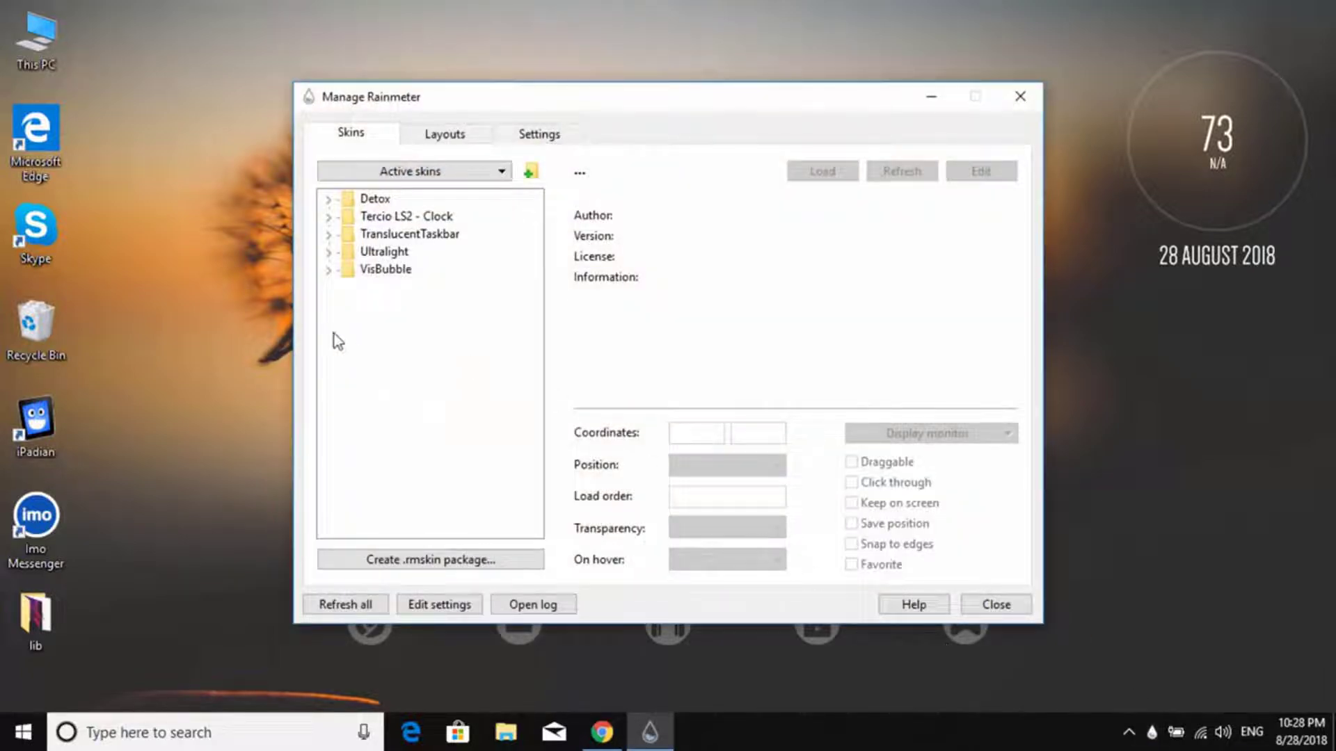
click(328, 200)
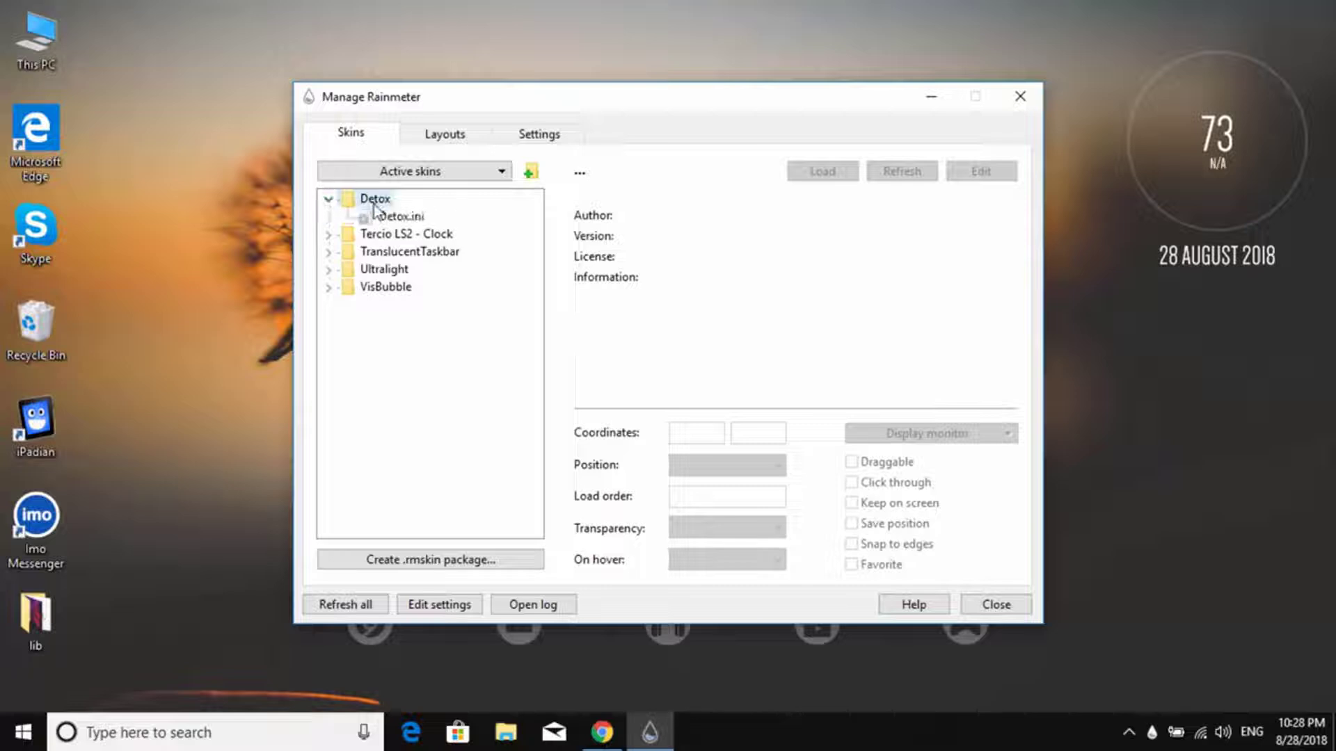
click(382, 216)
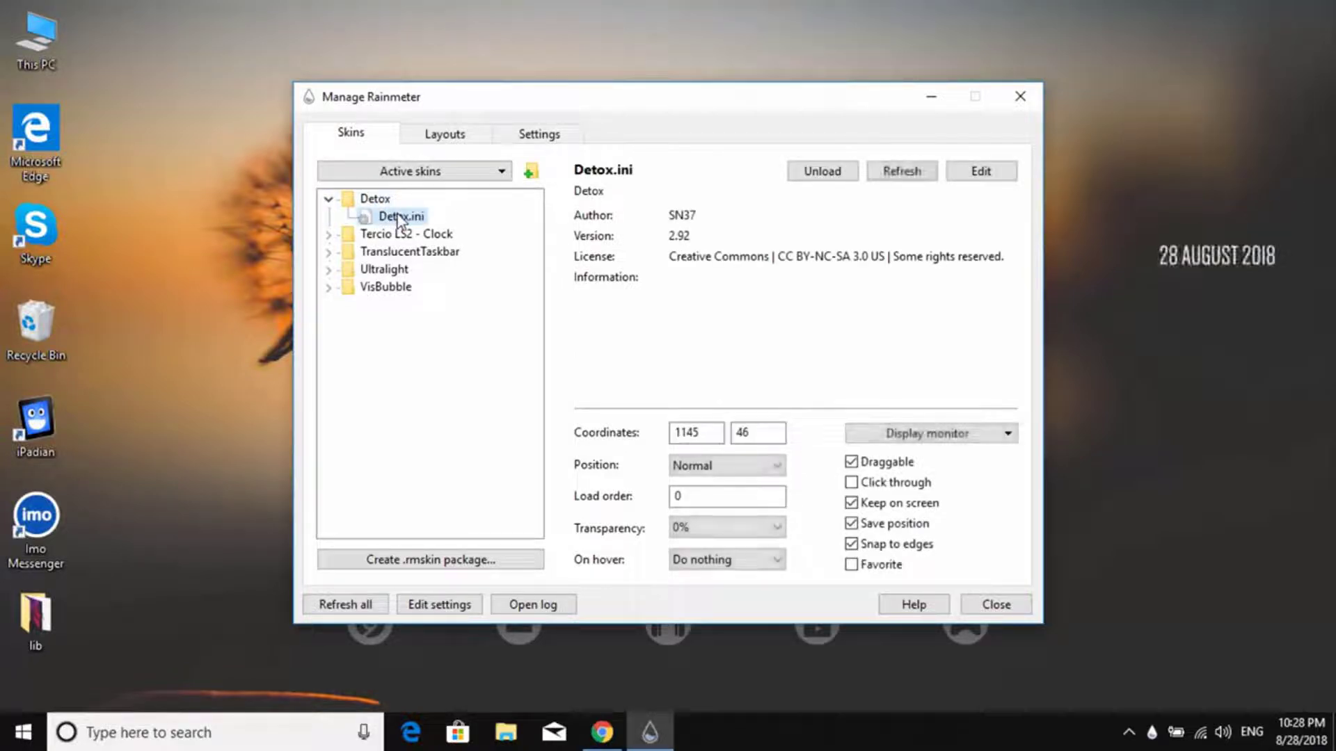
click(329, 235)
click(329, 235)
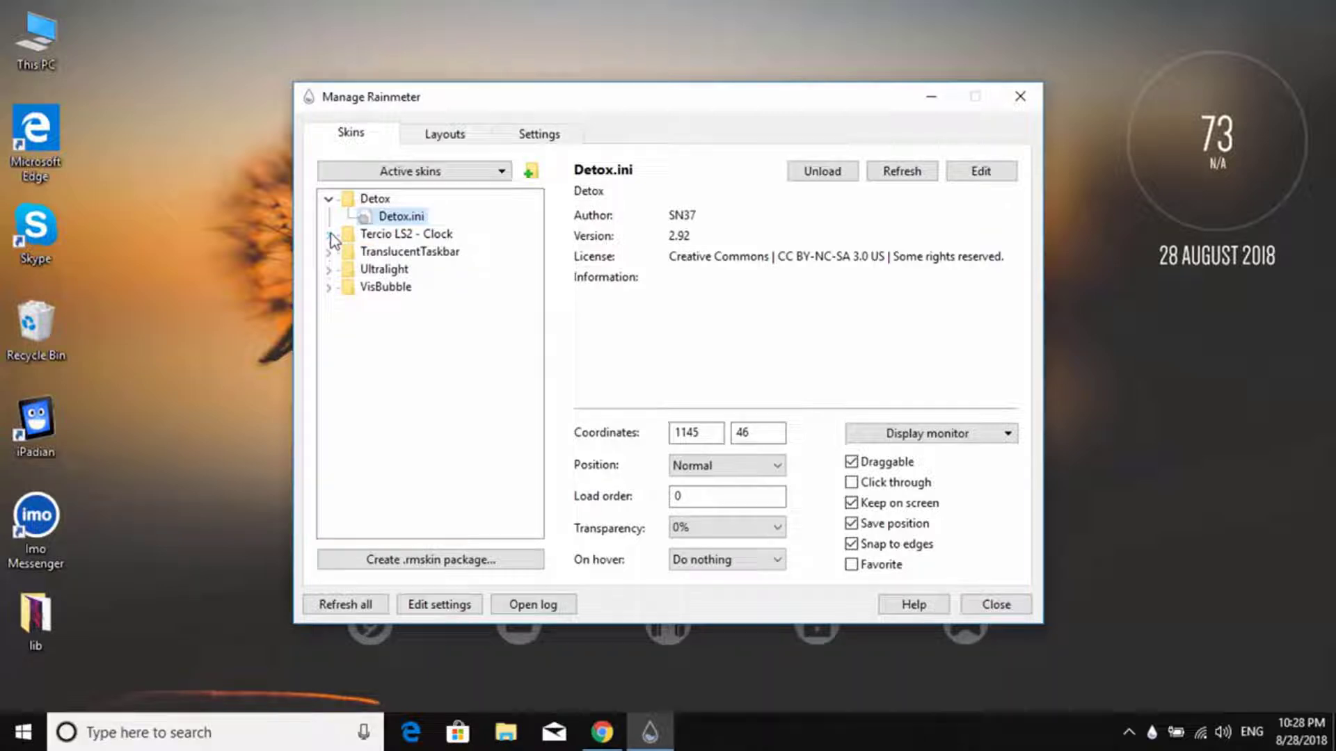
click(334, 289)
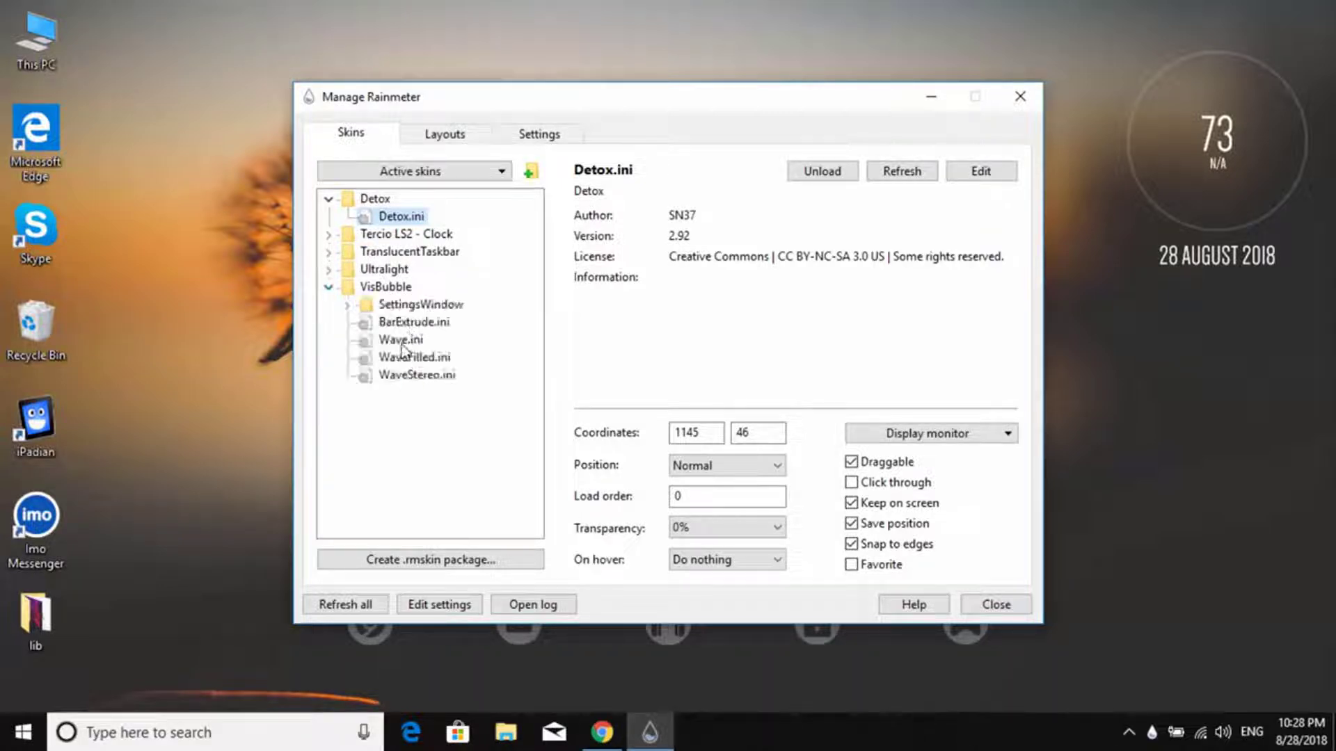
double_click(398, 322)
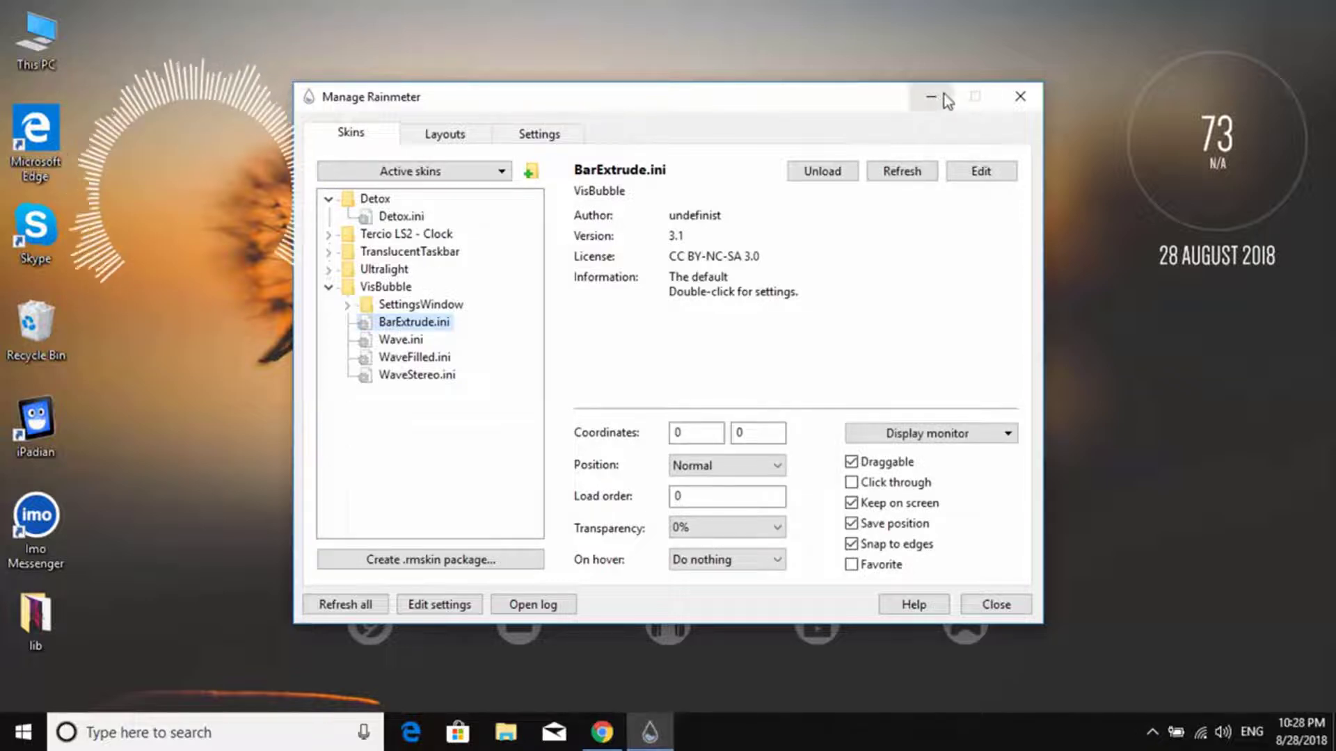
click(1020, 96)
- Move the Detox circle slightly inward from the desktop's upper-right corner and turn off its Draggable setting
drag(1125, 135, 1038, 184)
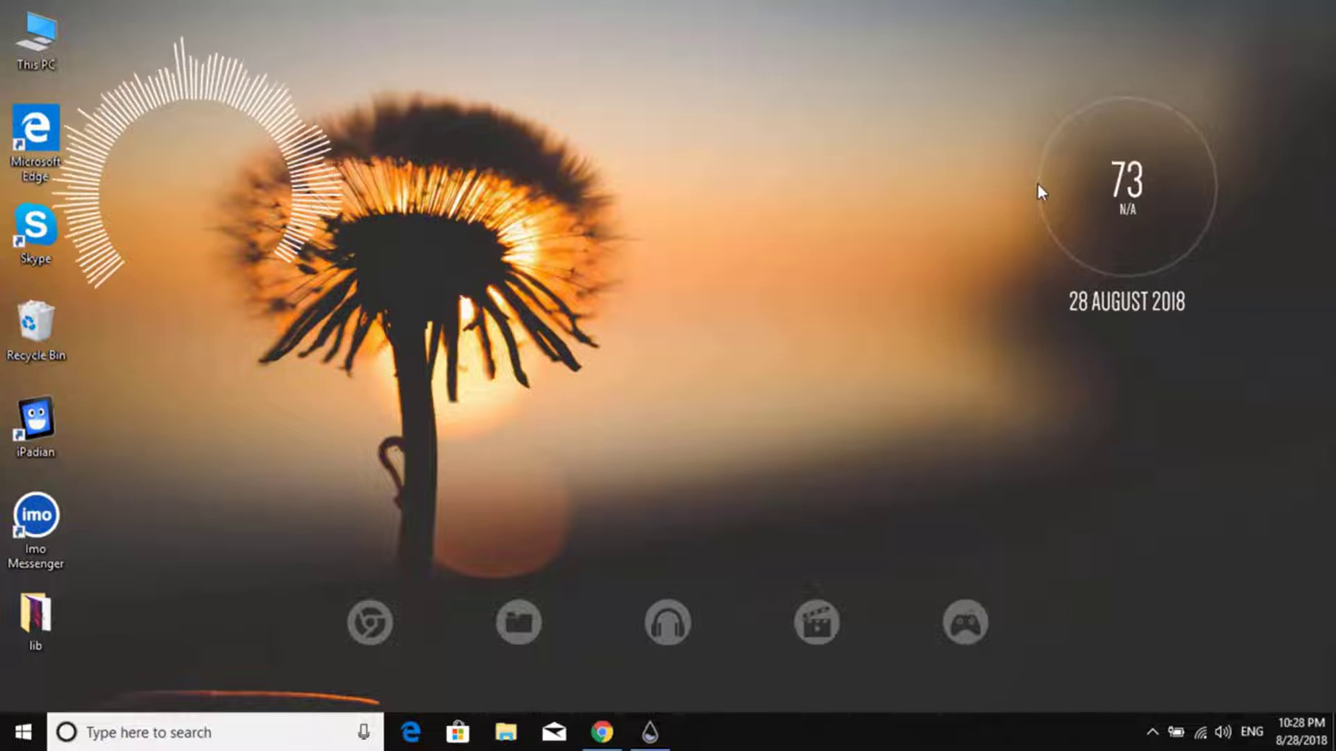
right_click(1037, 183)
click(1092, 307)
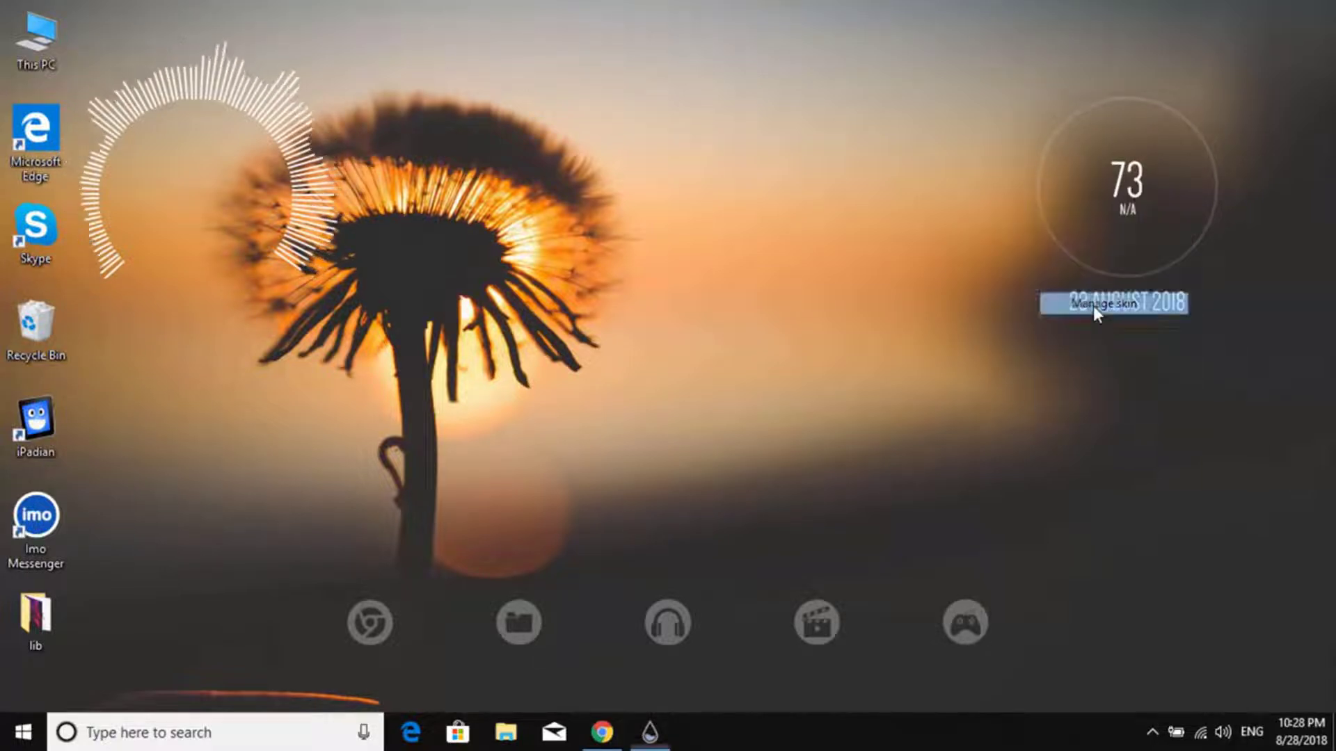
right_click(1039, 198)
mouse_move(1106, 289)
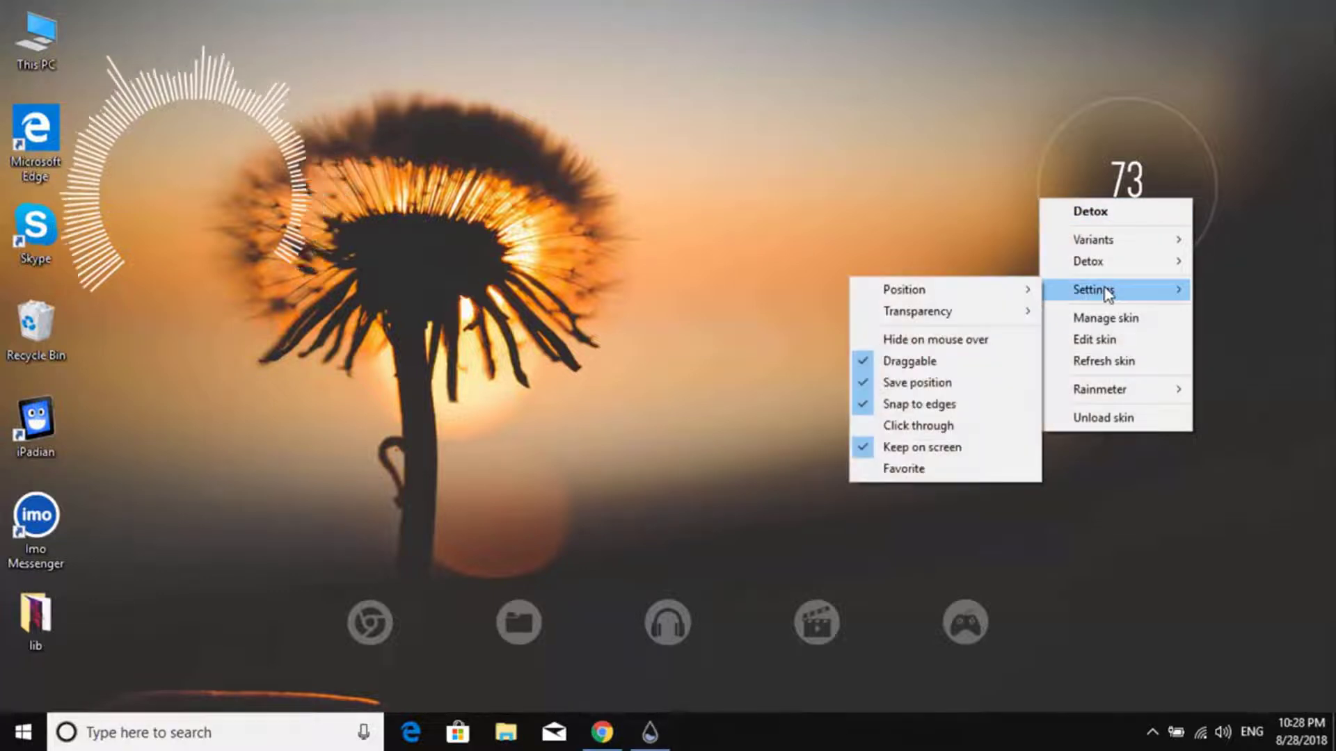
click(948, 362)
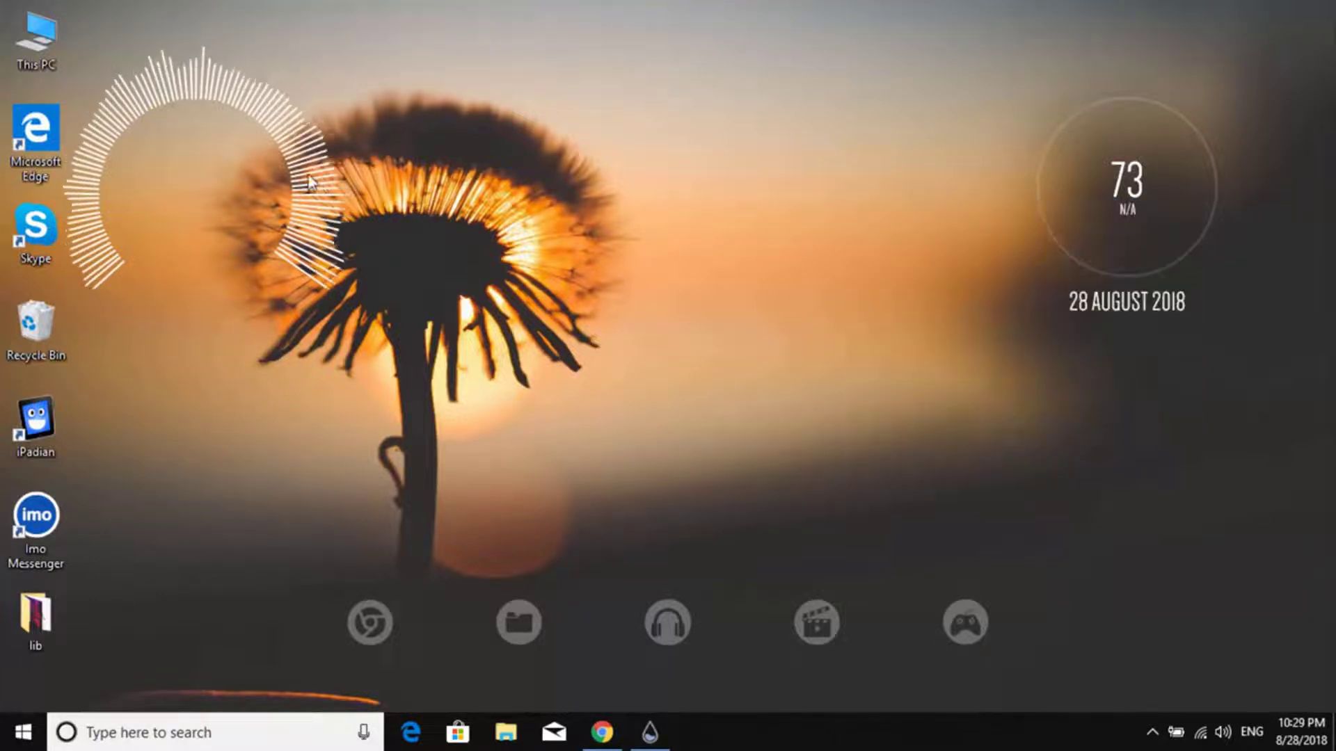
- Move the VisBubble ring over to the Detox skin and reposition both so the visualizer surrounds the Detox circle concentrically
drag(561, 160, 1234, 139)
drag(1018, 111, 717, 125)
right_click(1113, 294)
click(1092, 316)
drag(1076, 262, 1055, 299)
right_click(1045, 270)
click(1115, 395)
right_click(1074, 315)
drag(957, 260, 1242, 285)
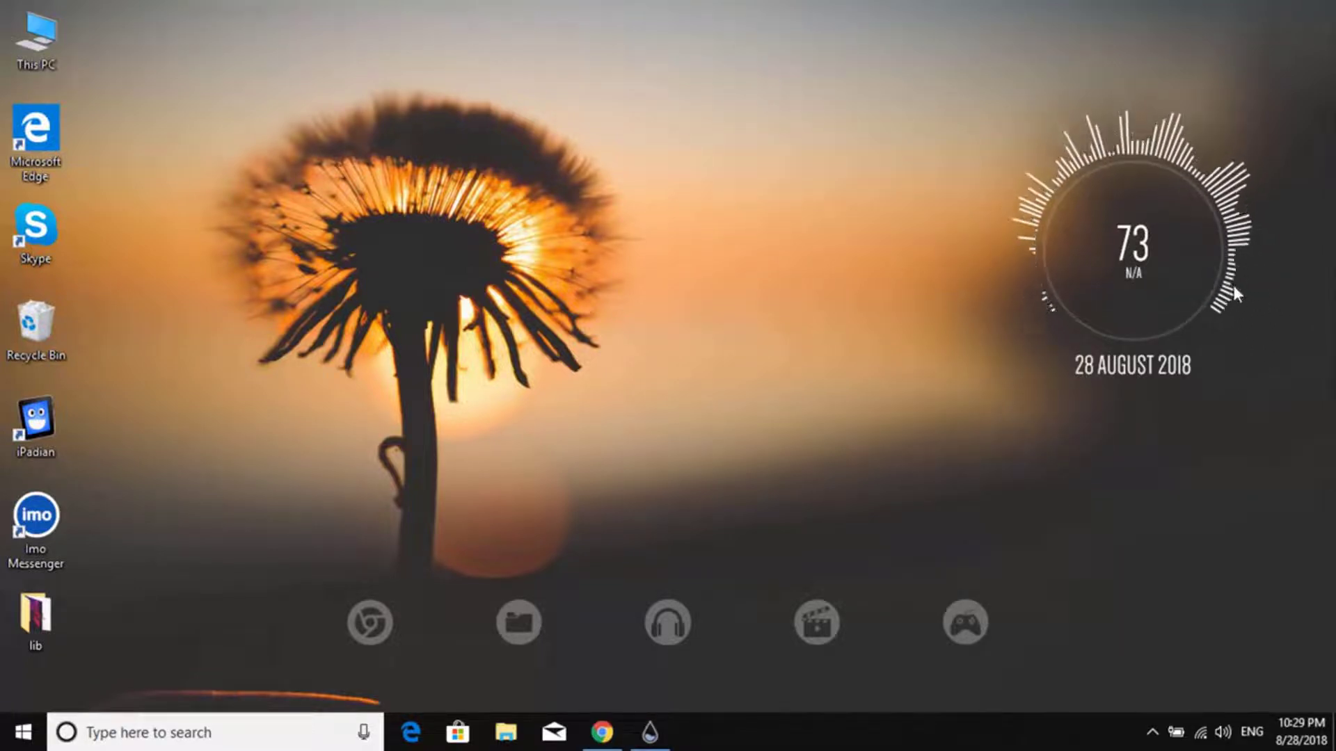
- Turn off the Draggable setting of the VisBubble skin
right_click(1232, 285)
mouse_move(1171, 457)
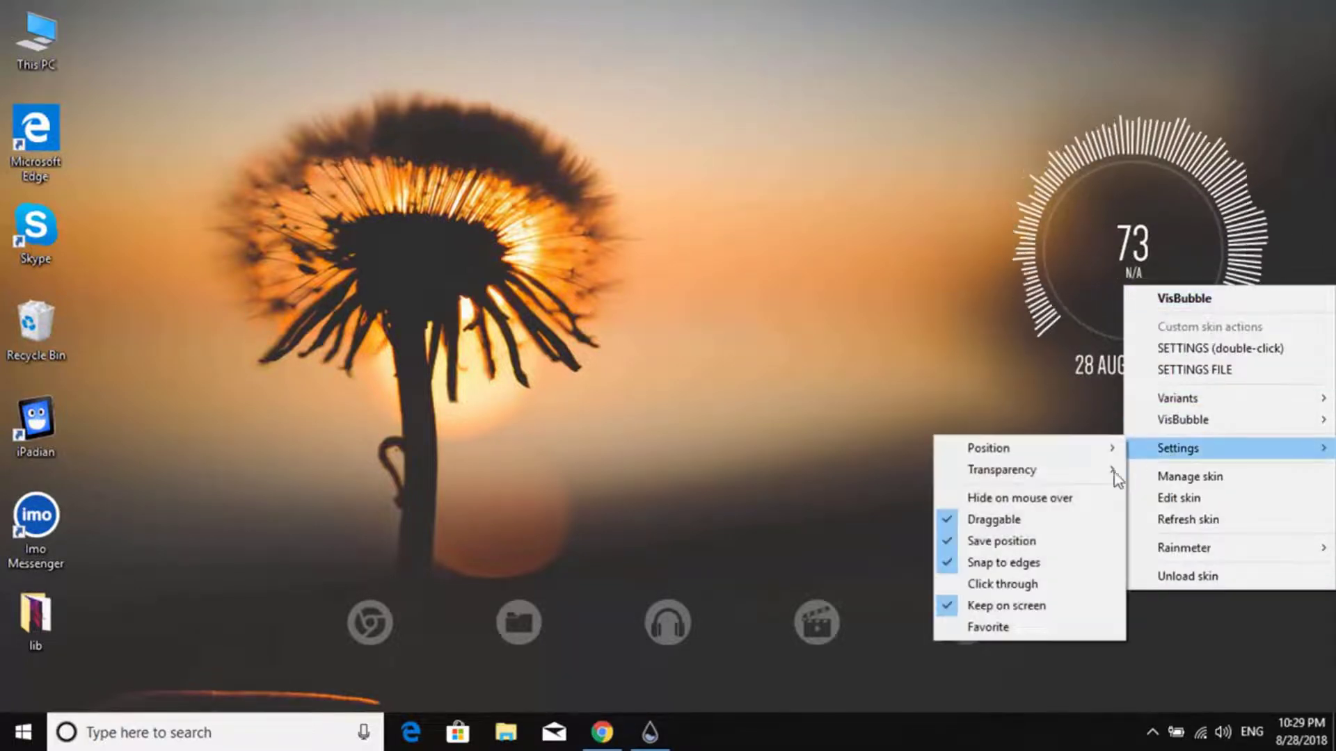
click(1023, 519)
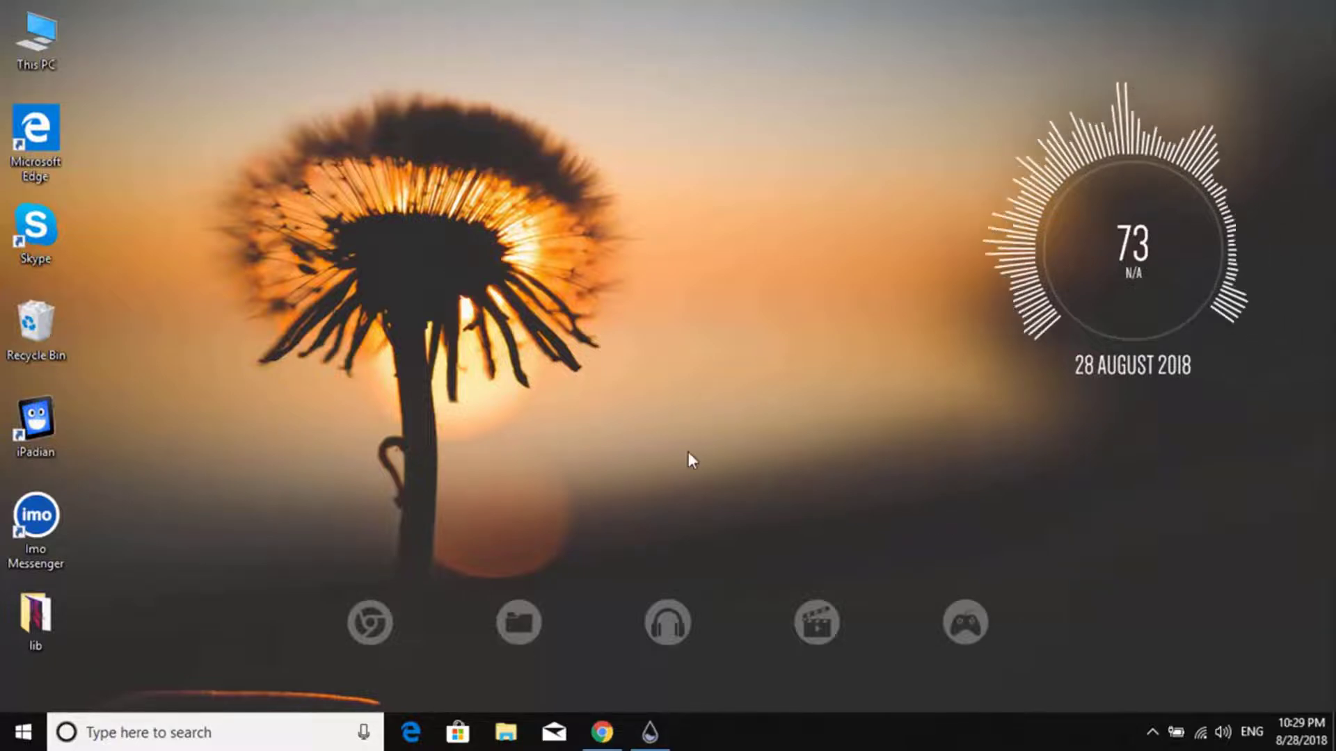
- Try the Ultralight clock.ini skin on the desktop and unload it again
click(649, 732)
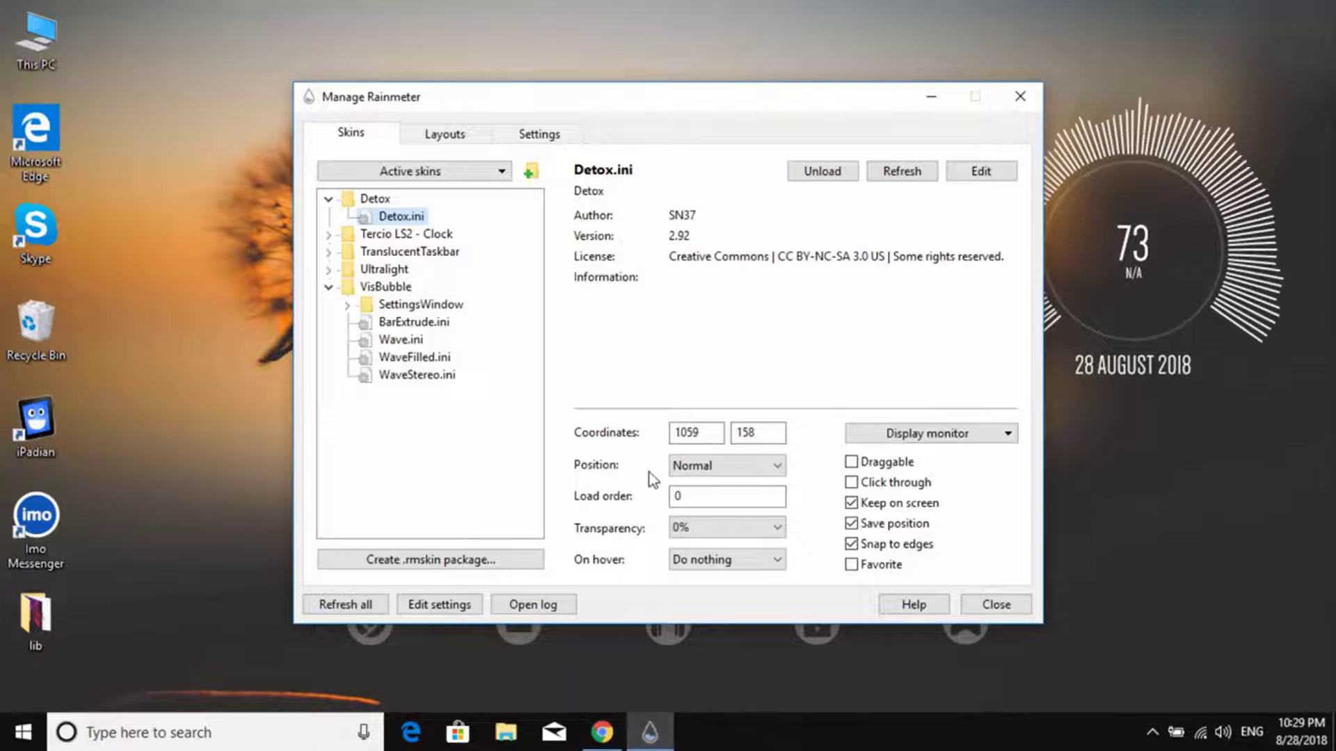
click(329, 287)
click(329, 270)
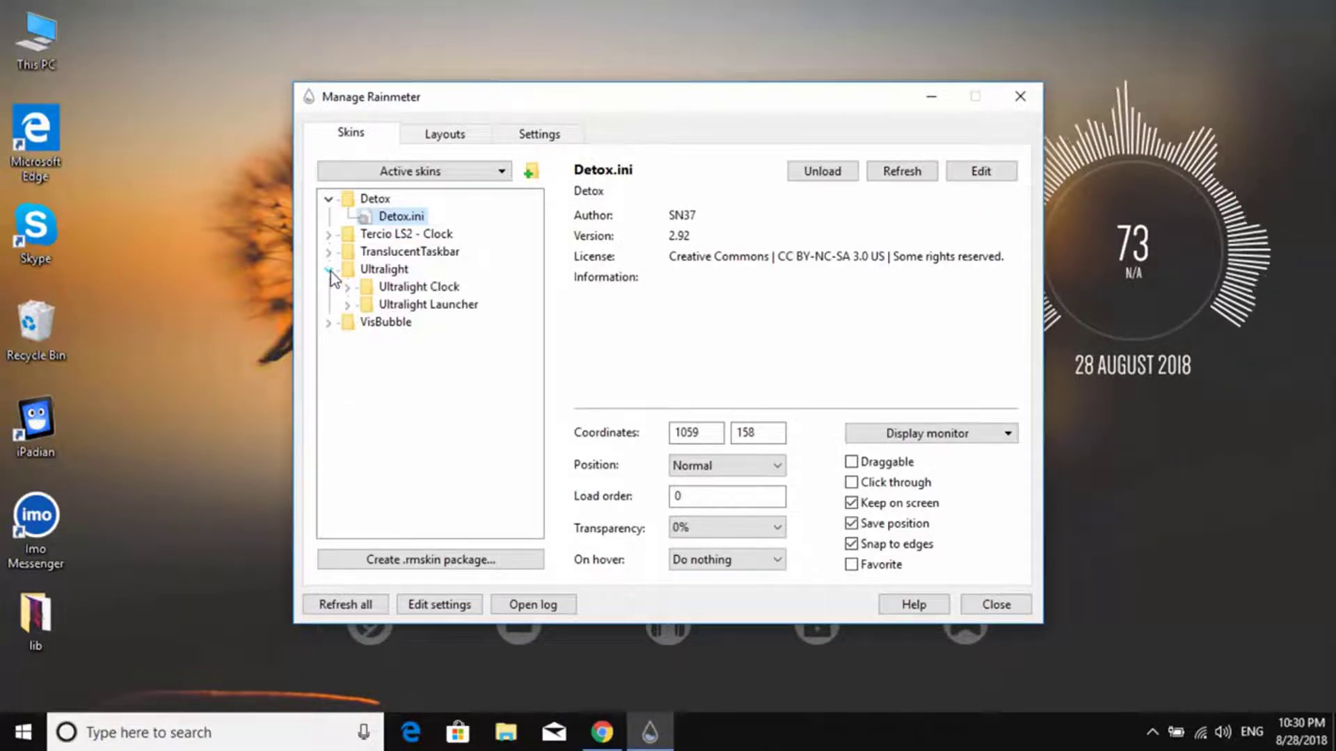
double_click(394, 288)
click(428, 306)
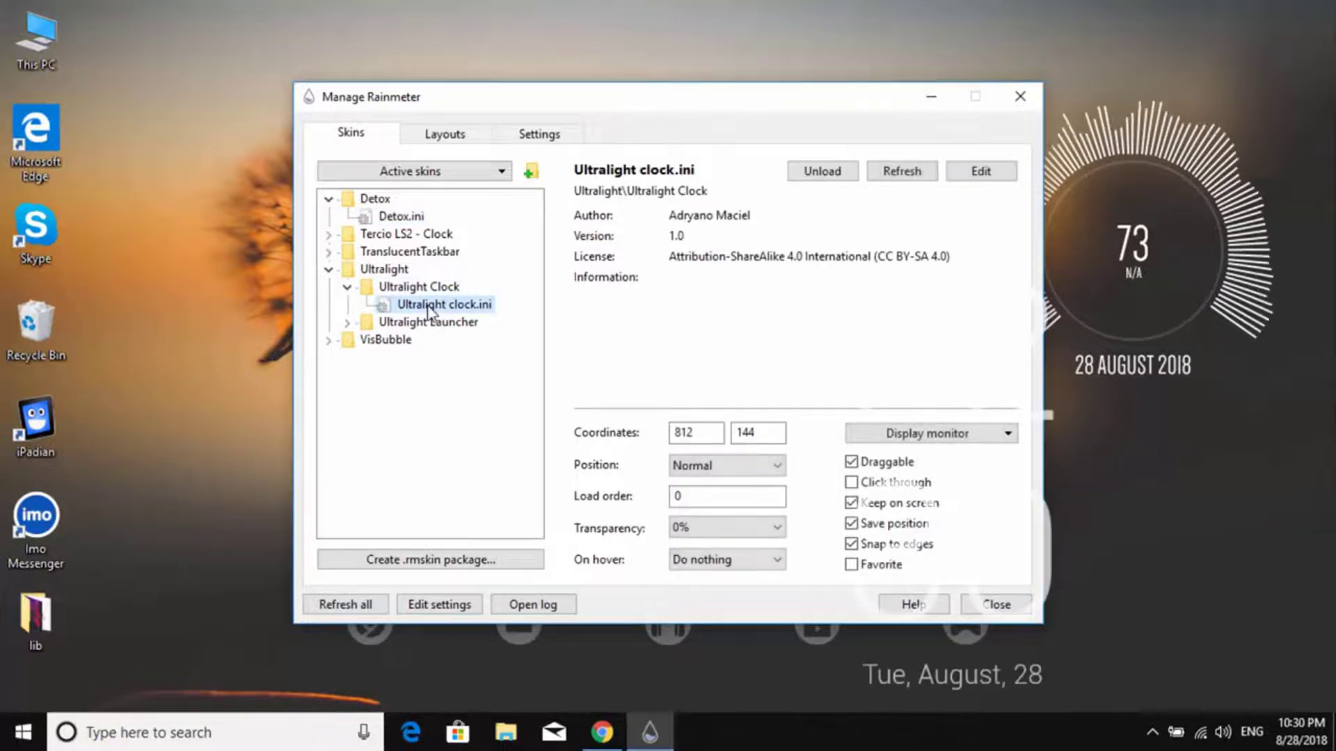
click(932, 97)
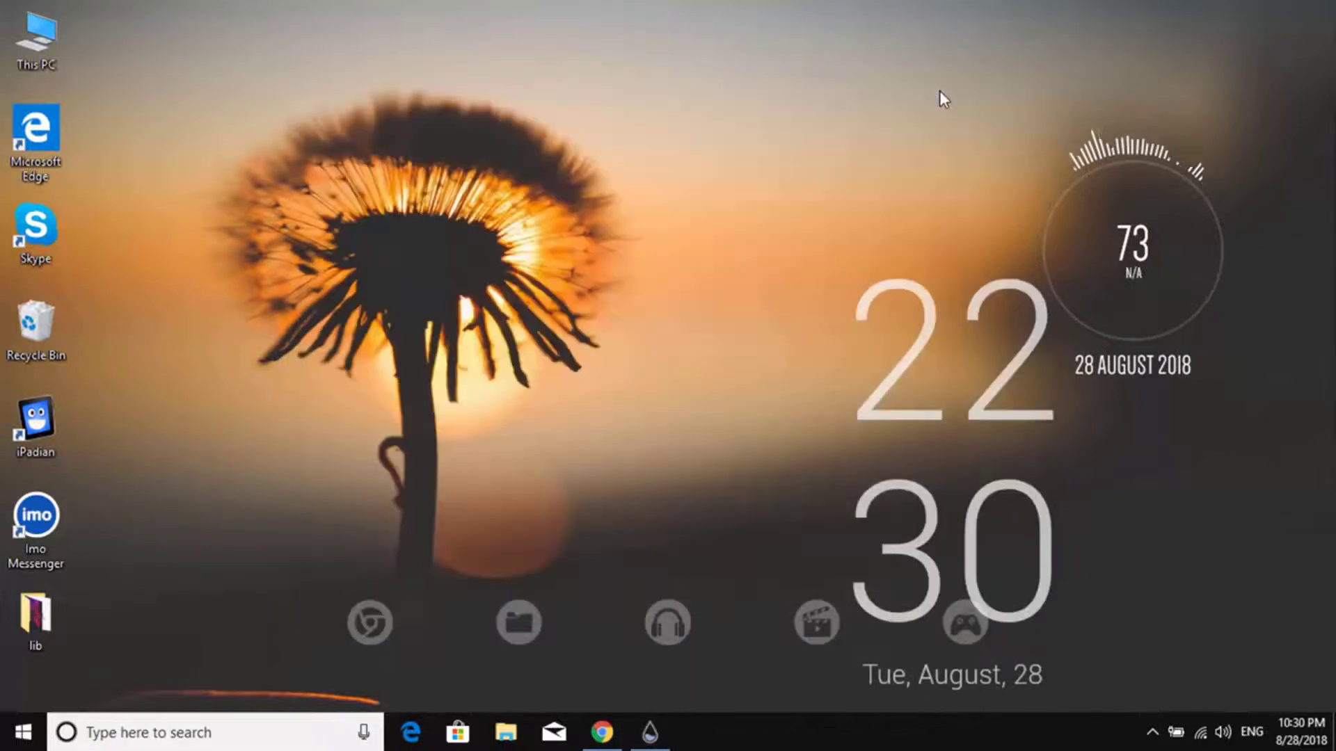
right_click(911, 556)
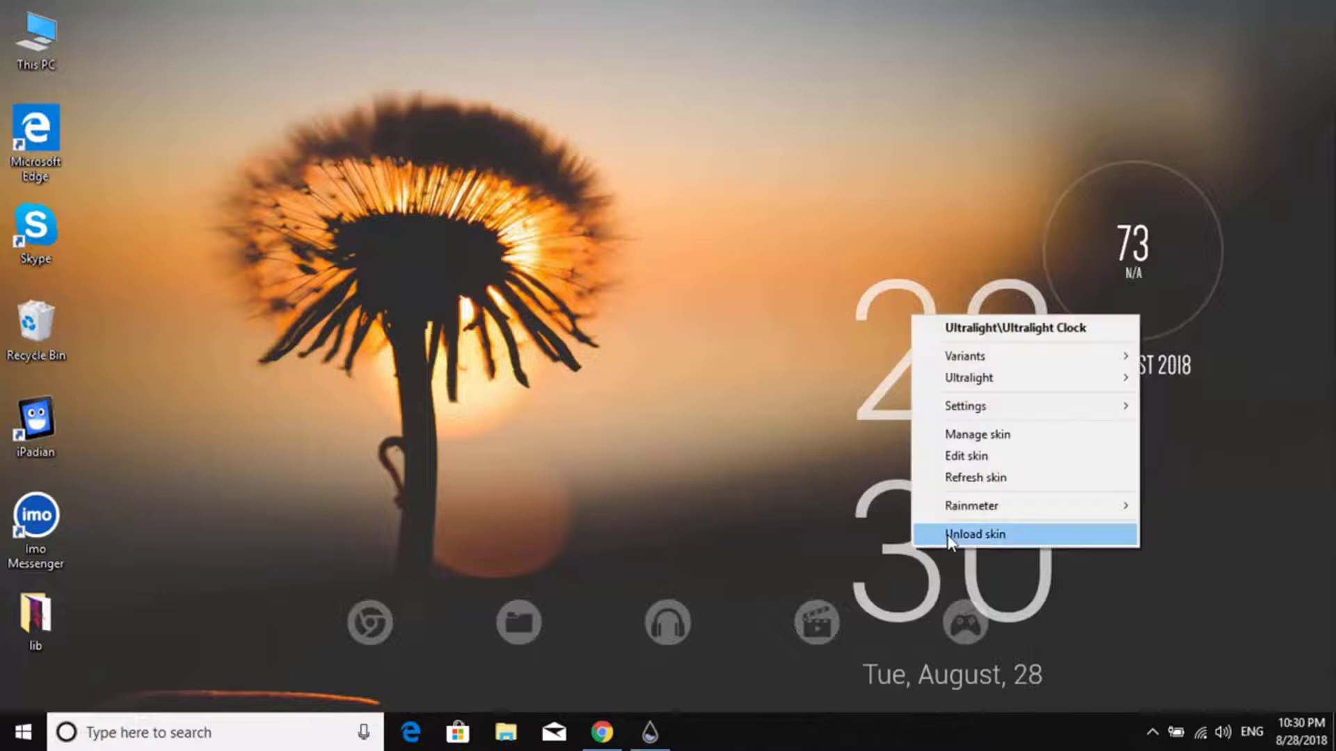
click(932, 534)
- Reopen the Rainmeter manager and load the TranslucentTaskbar skin Sample.ini
click(654, 730)
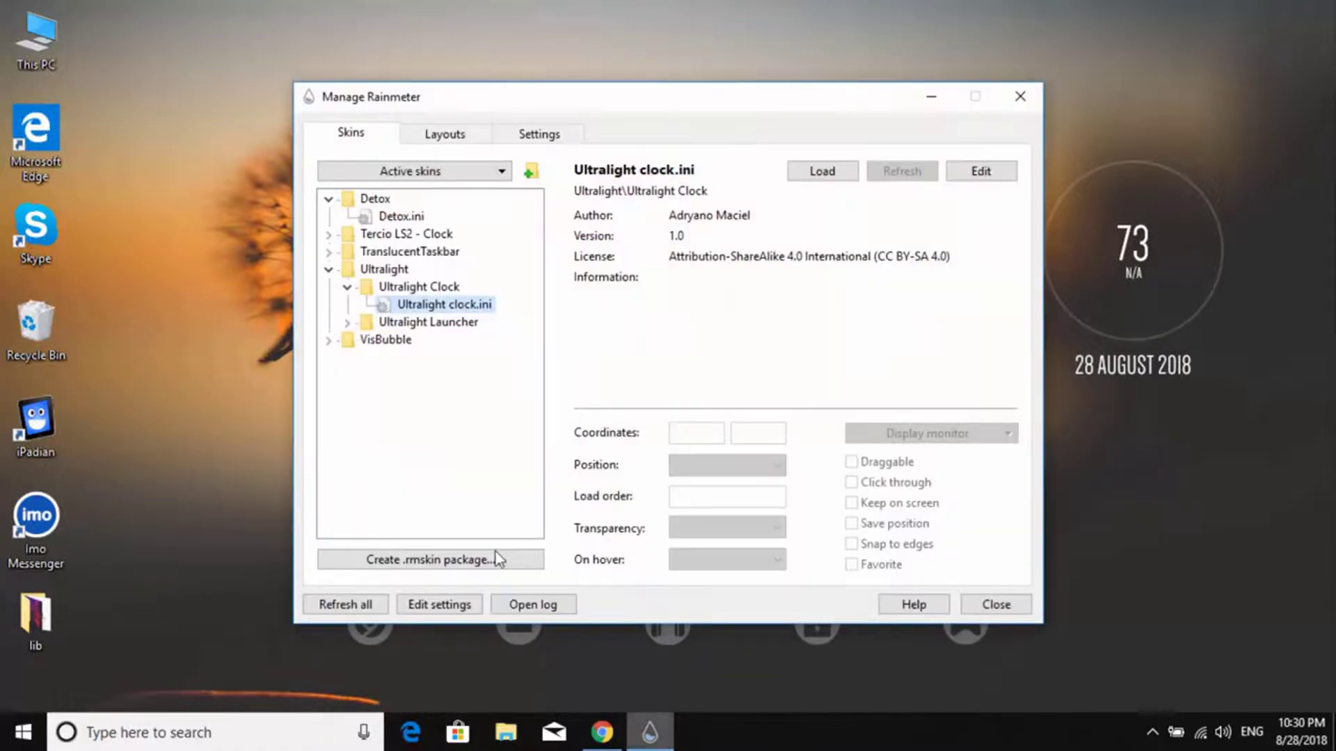
click(331, 270)
click(329, 253)
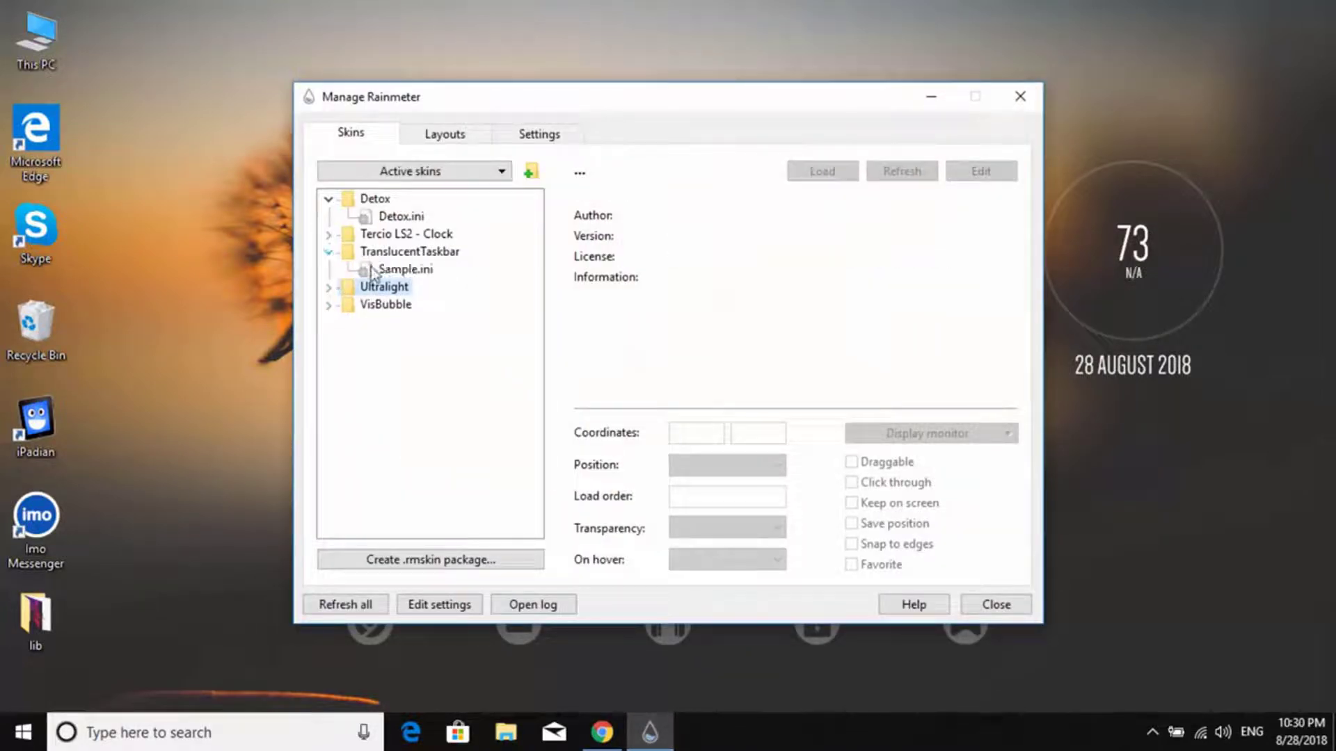
click(398, 274)
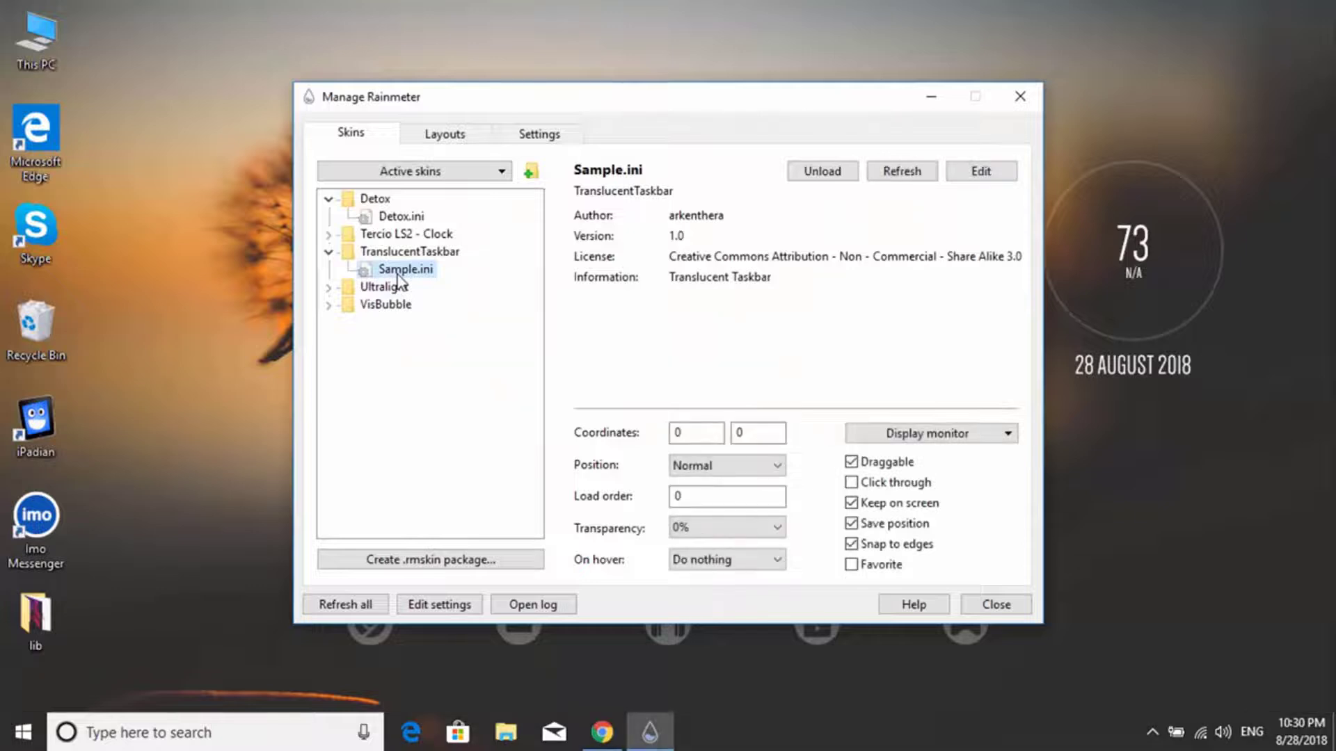
- Load the Tercio LS2.ini clock skin, minimise the manager and place the clock centrally above the launcher icon row
click(329, 252)
click(329, 235)
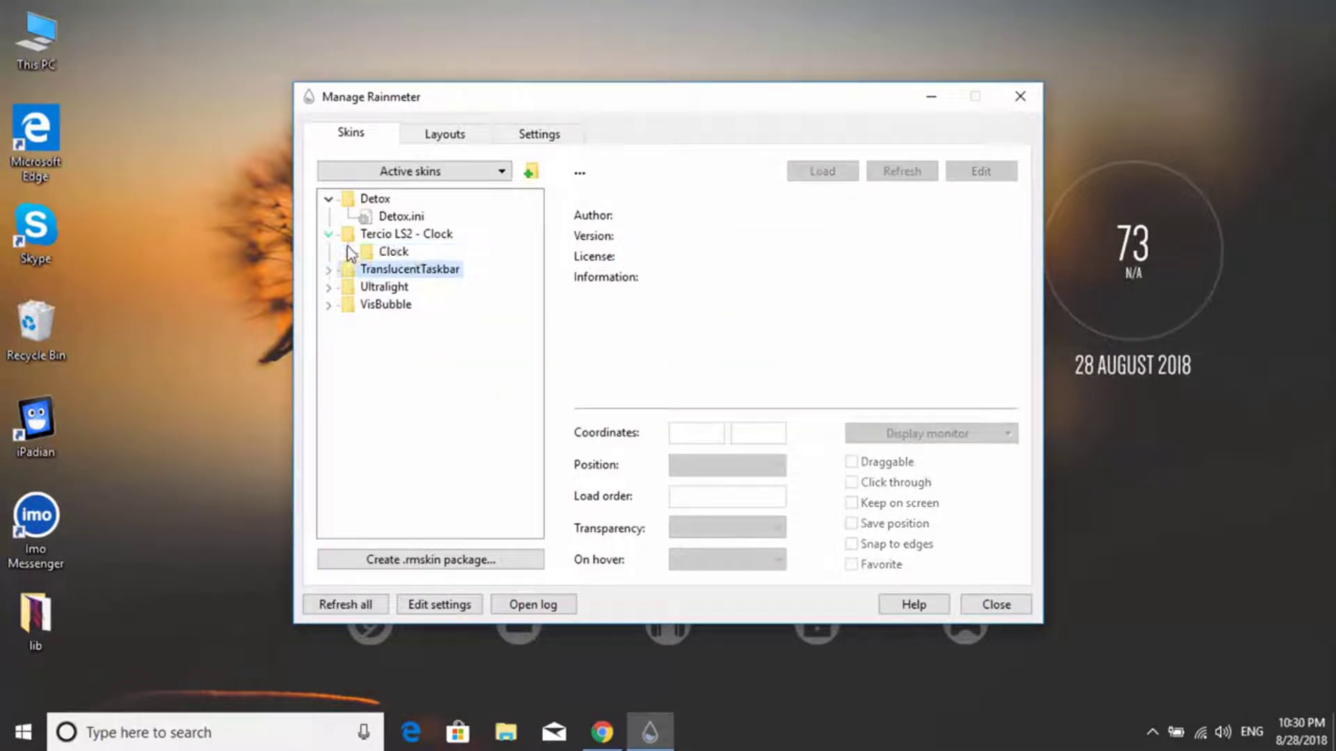
double_click(394, 252)
click(409, 275)
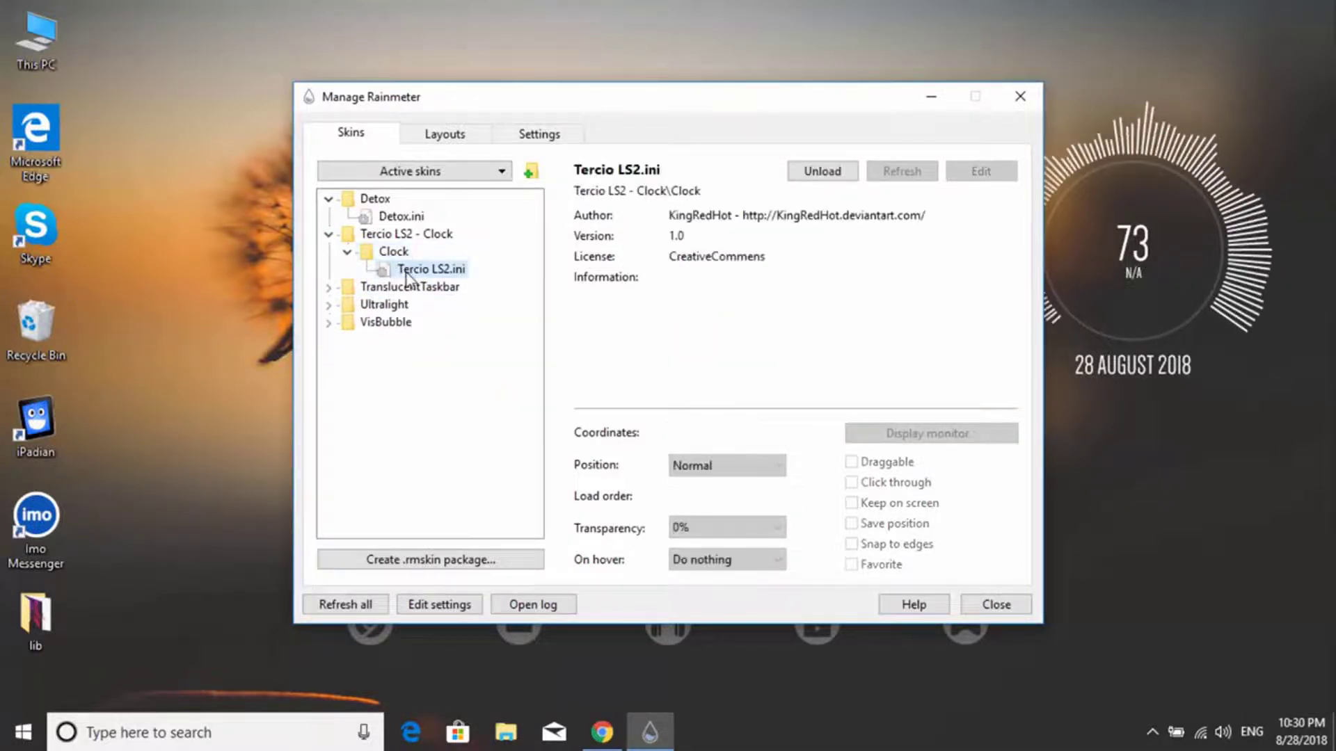
click(936, 98)
drag(316, 89, 736, 486)
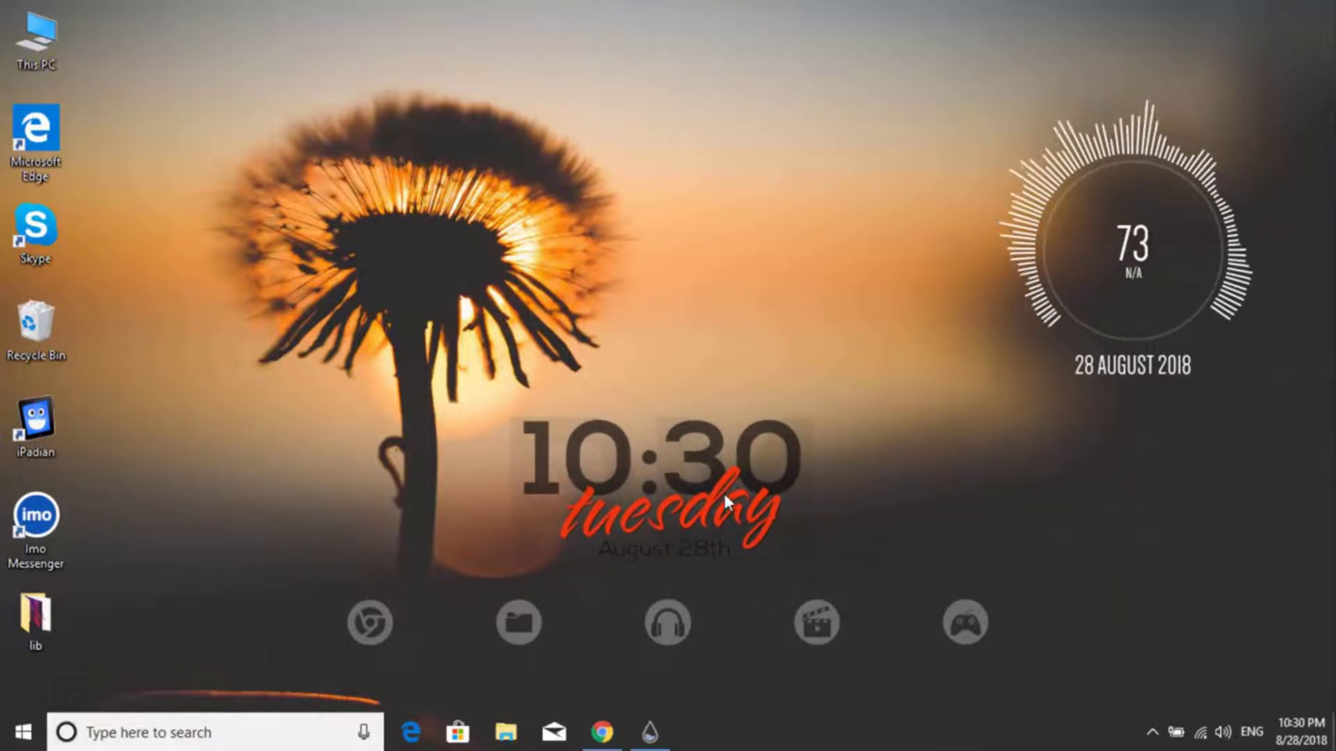
- Edit the Tercio LS2 clock skin file so the MeterWeekday FontColor is 255,255,255, then save and close the file
right_click(717, 491)
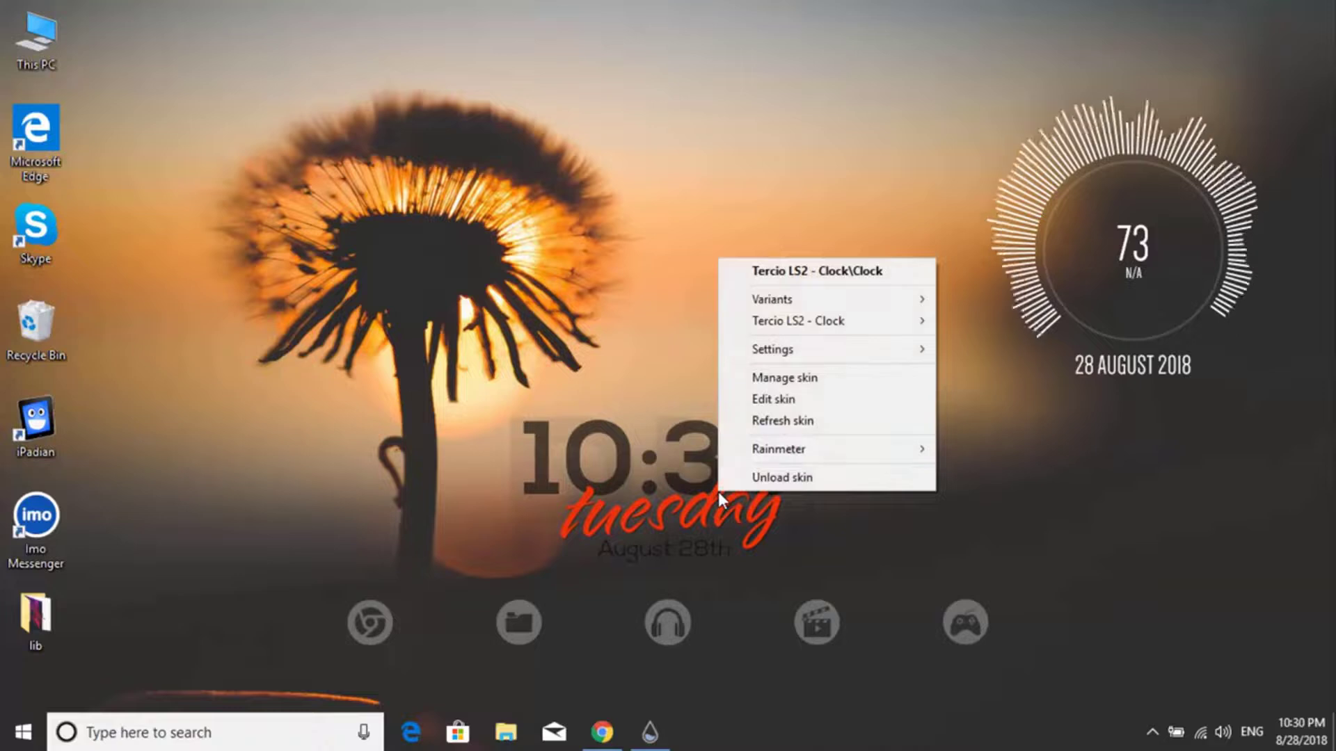
click(783, 402)
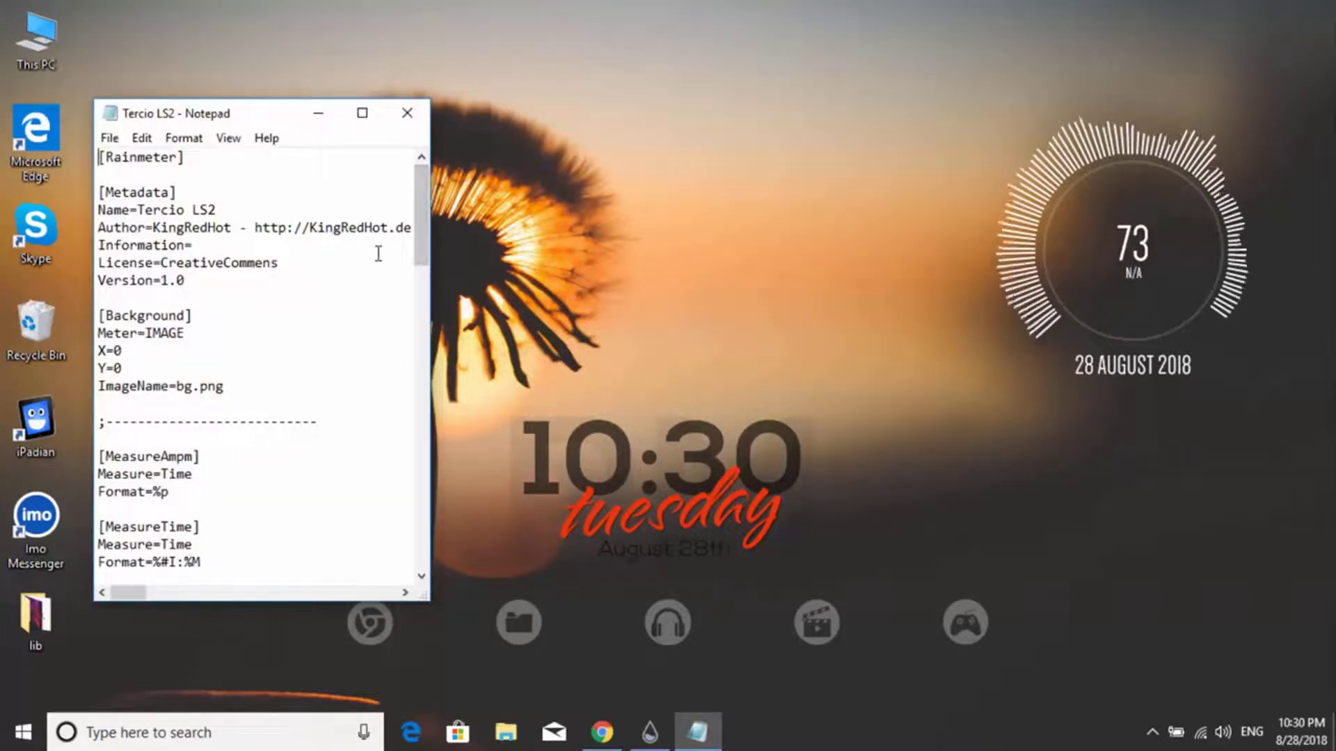
scroll(331, 320, down, 5)
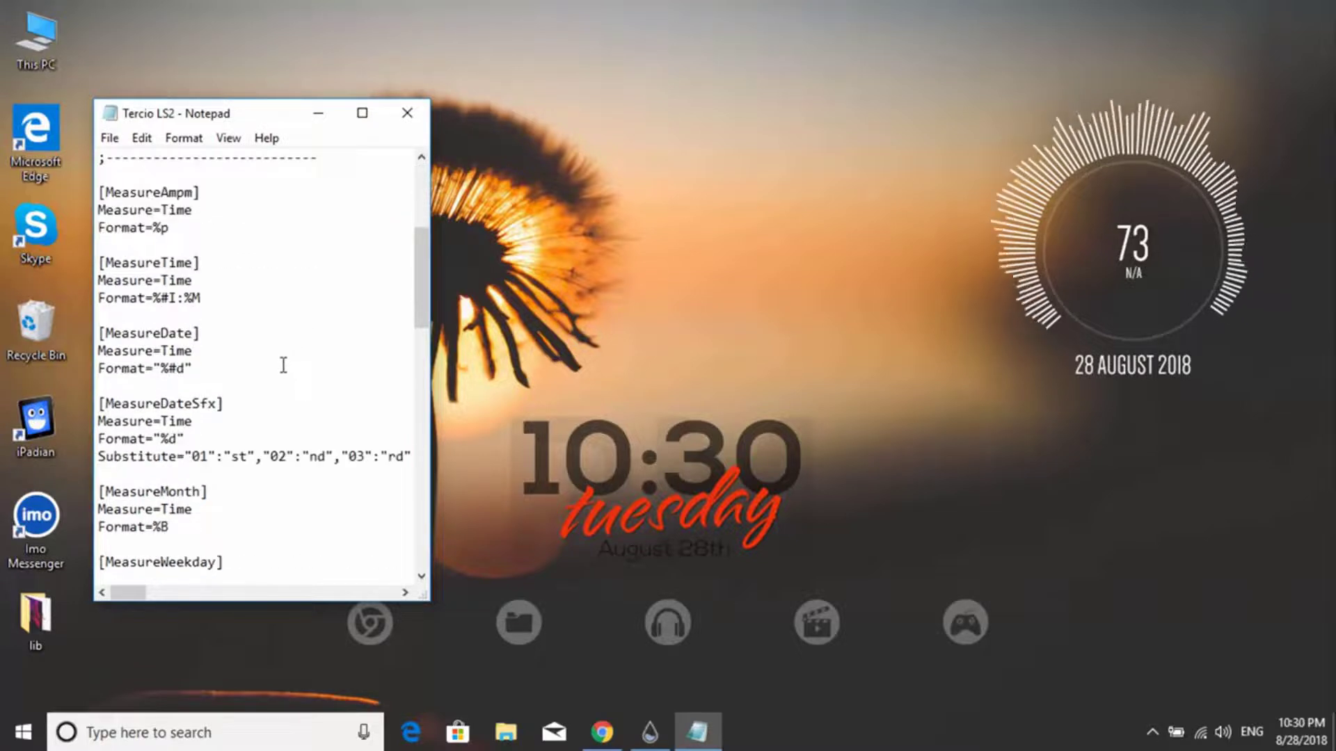
scroll(283, 365, down, 8)
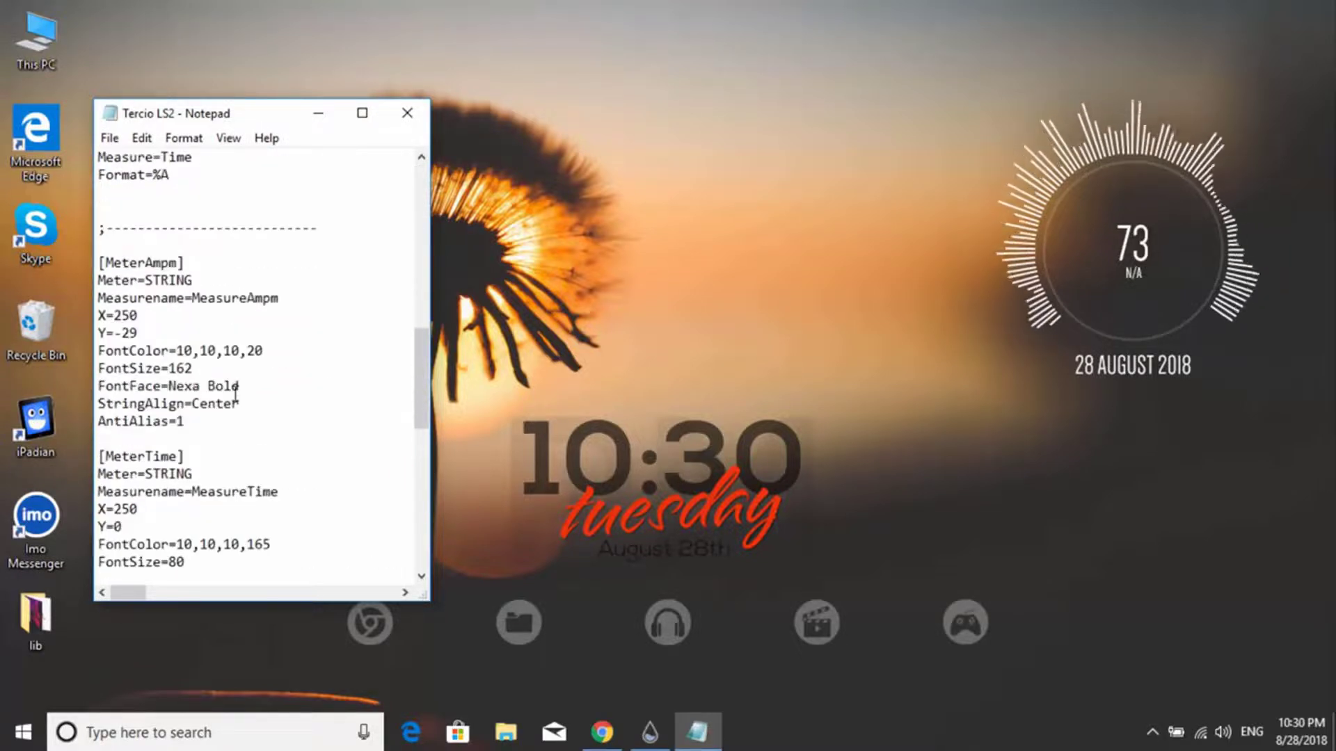
scroll(235, 394, down, 3)
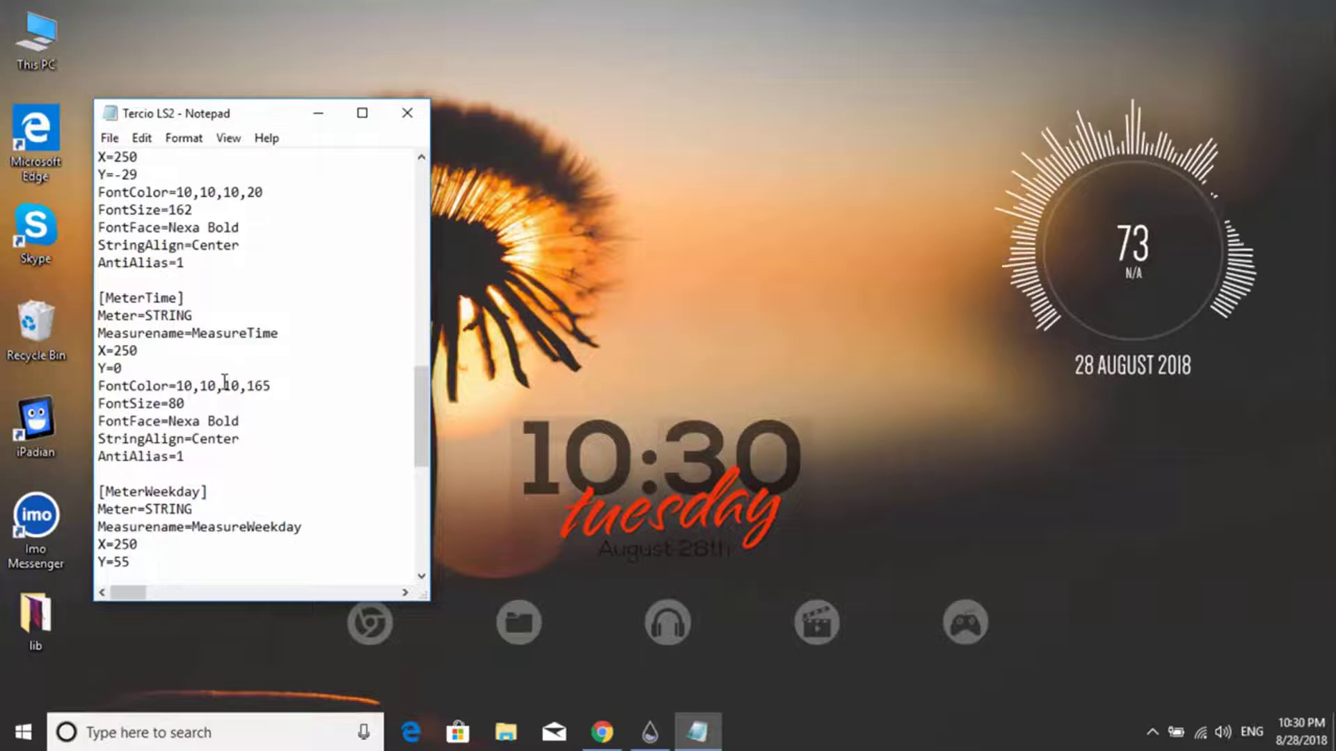
scroll(225, 381, down, 2)
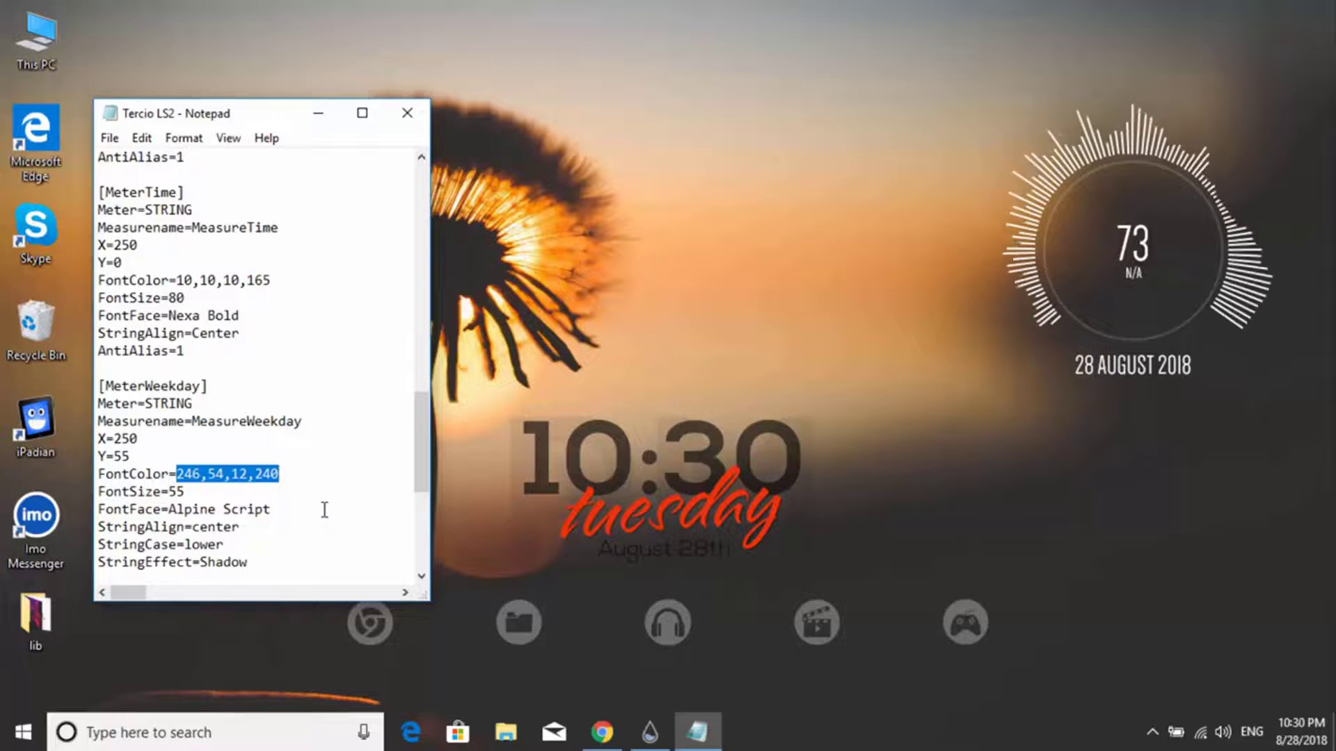
text(255)
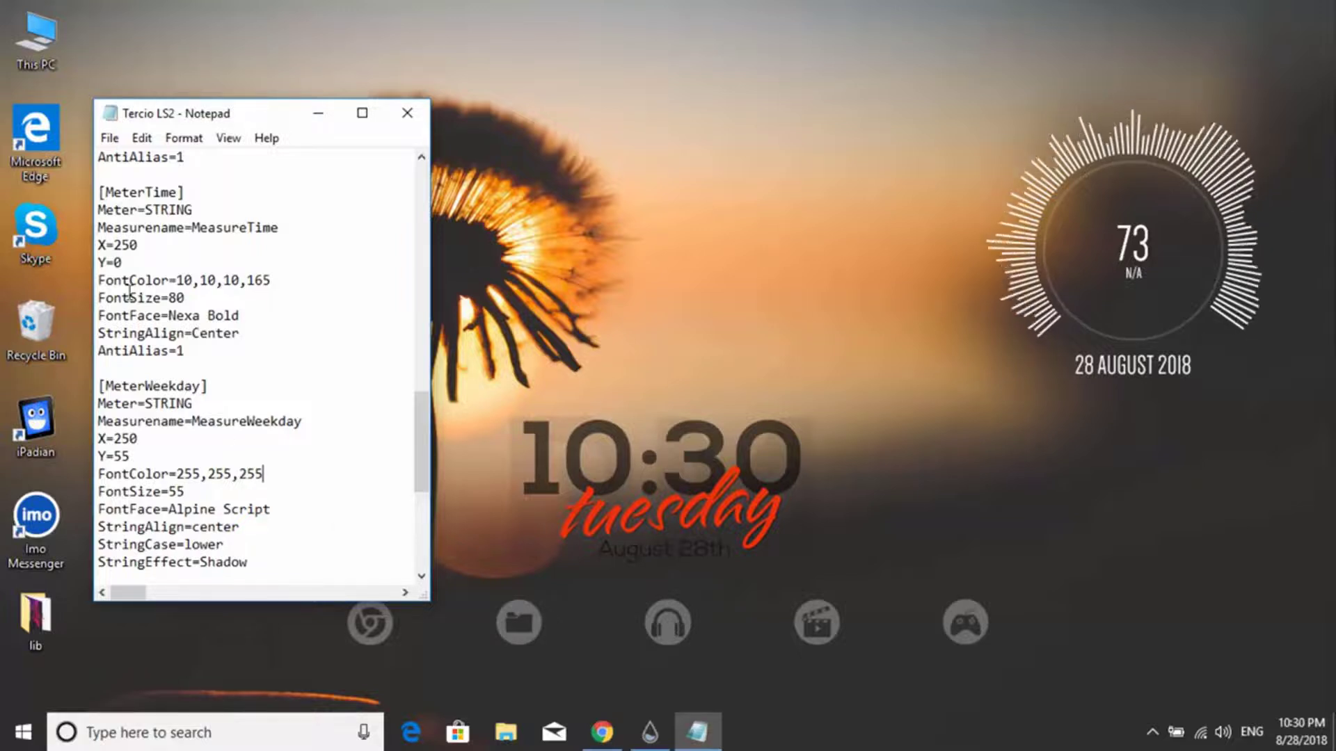
click(109, 138)
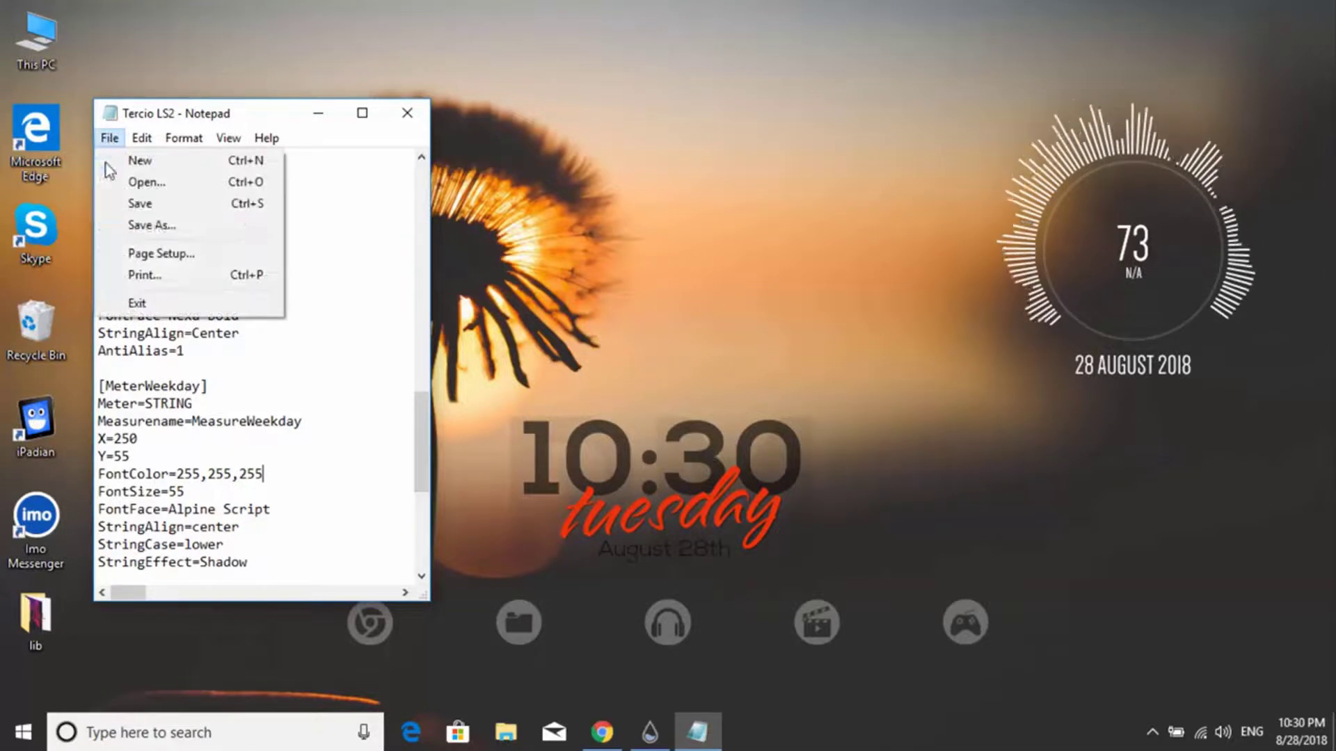
click(152, 207)
click(407, 113)
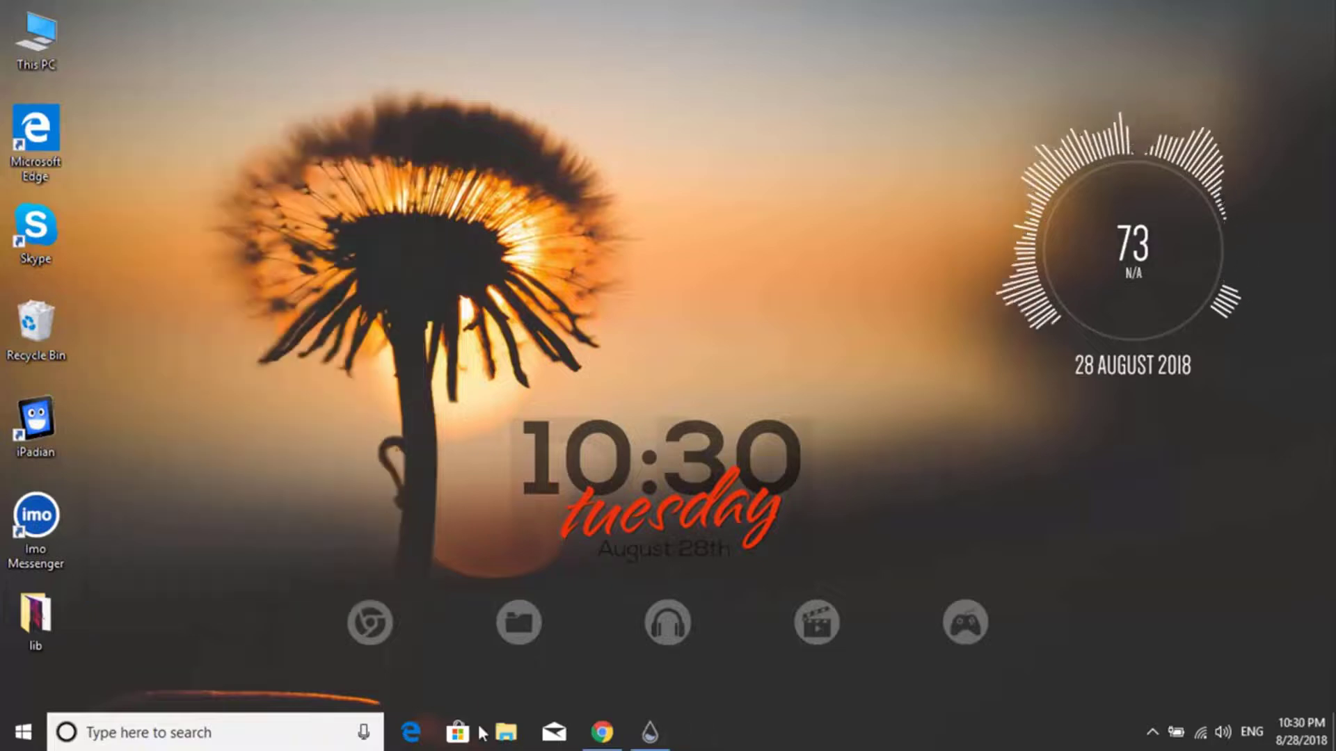
- Refresh the Tercio LS2.ini skin in the Rainmeter manager, minimise the manager and nudge the clock slightly on the desktop
click(648, 736)
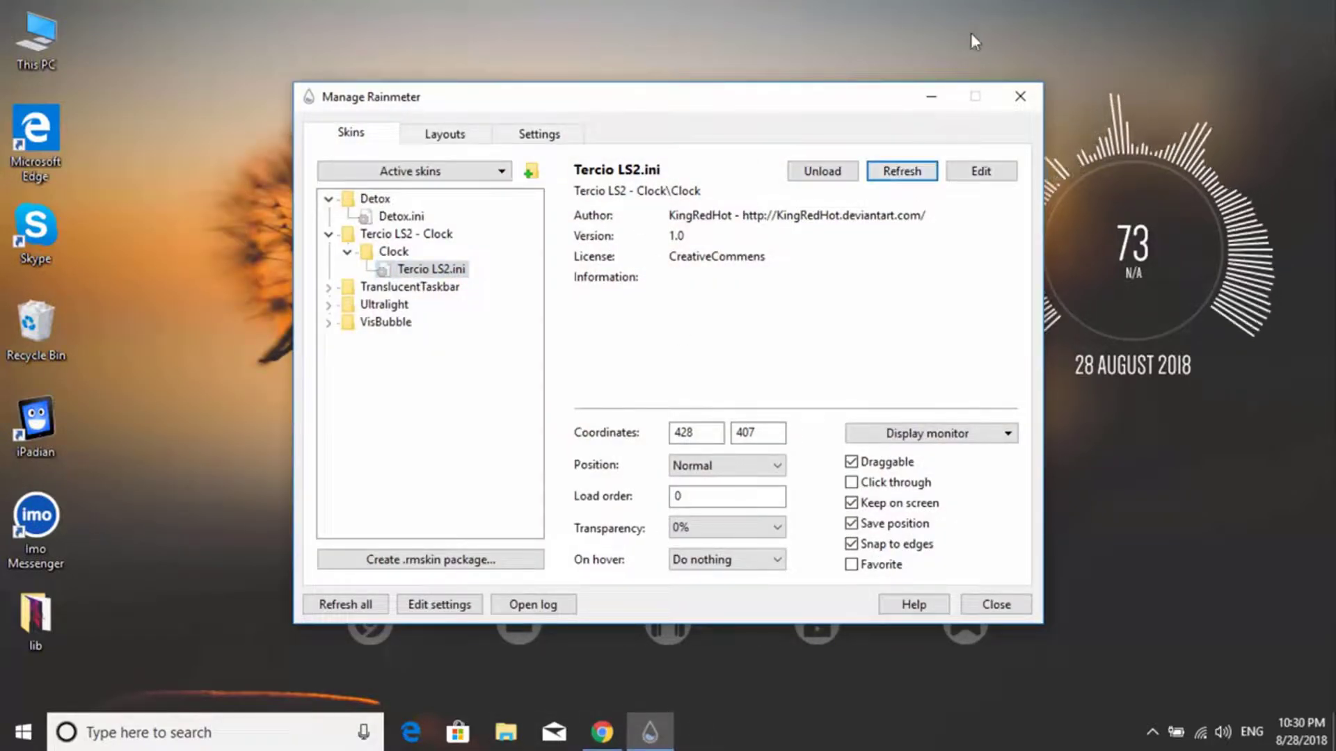
click(934, 96)
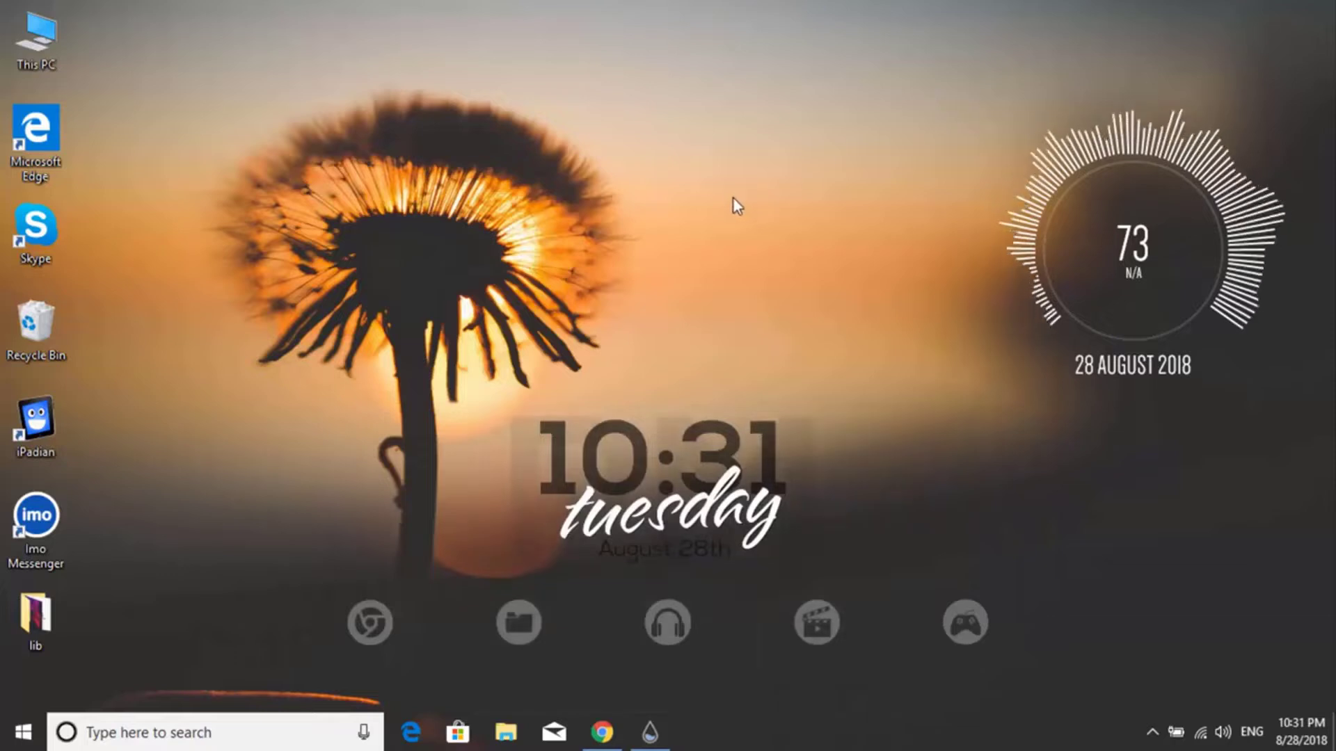
drag(671, 492, 675, 496)
- Set the transparency of the Tercio LS2 clock skin to 40%
right_click(675, 496)
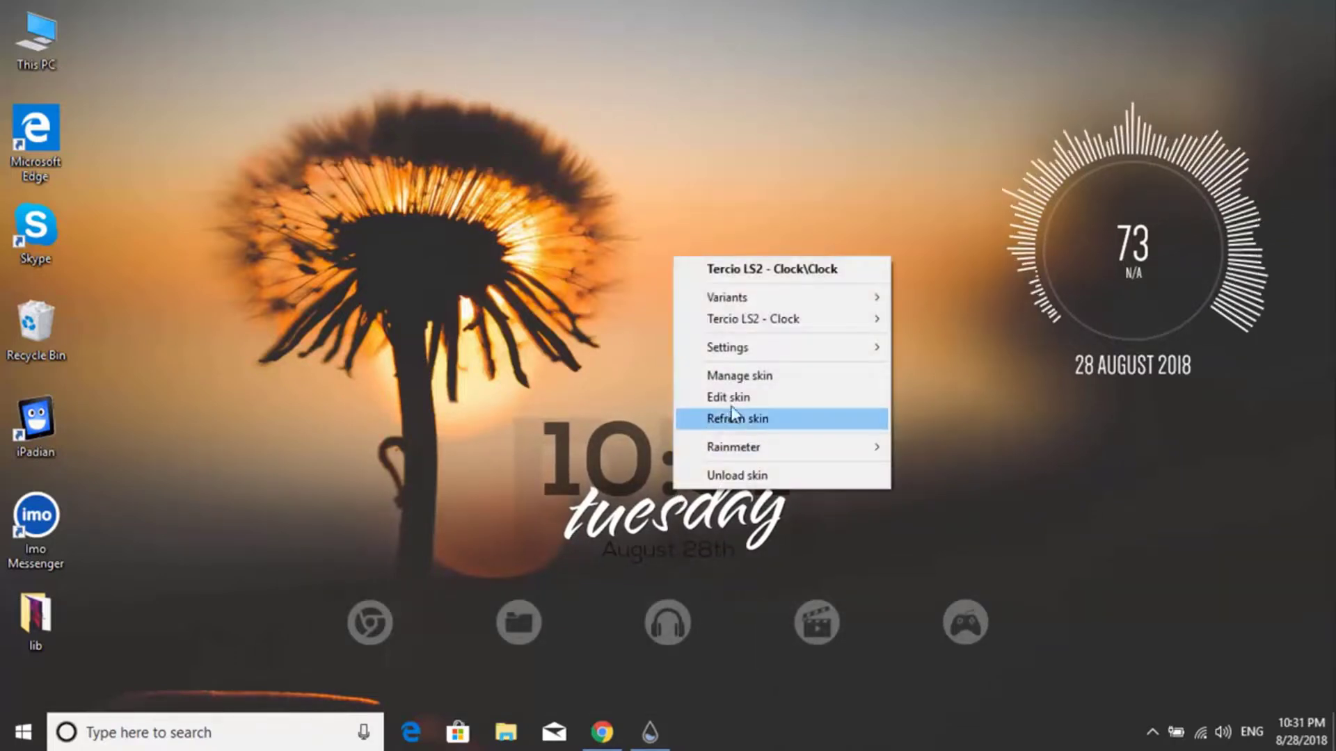
mouse_move(758, 350)
mouse_move(984, 370)
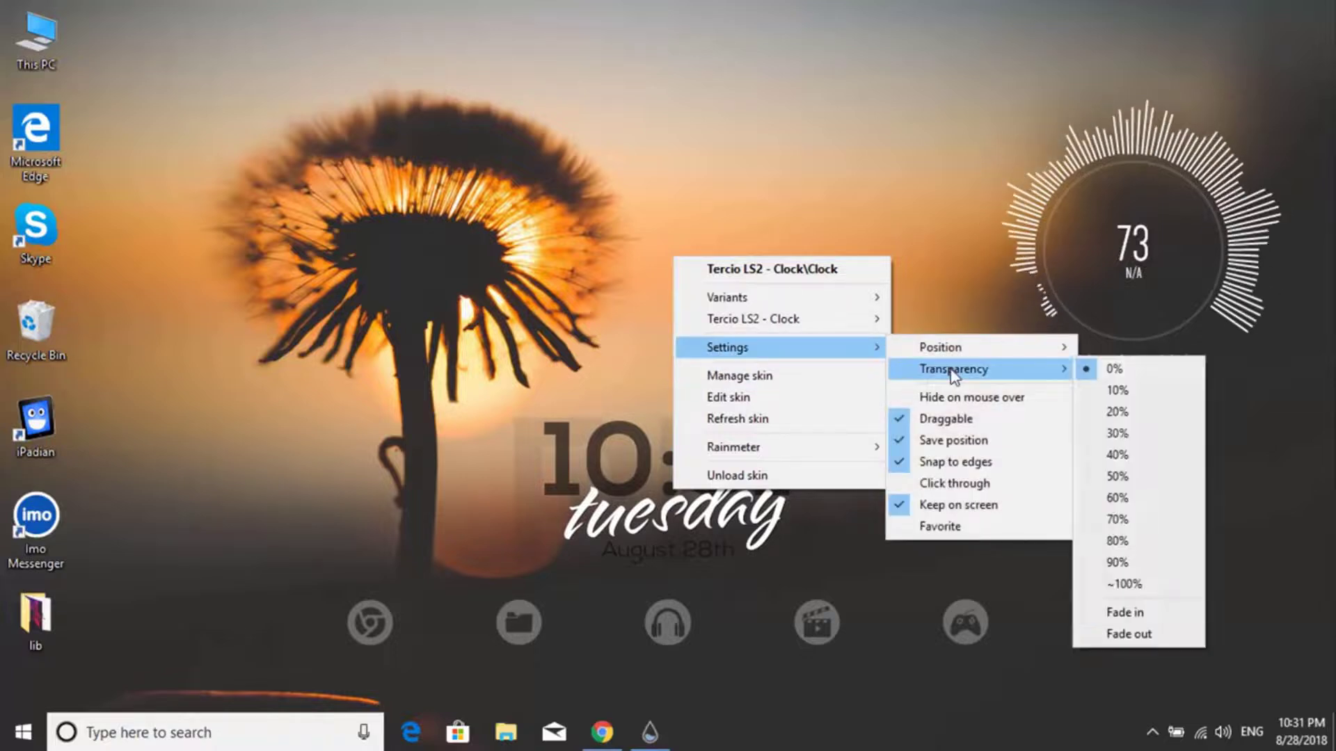
click(1121, 461)
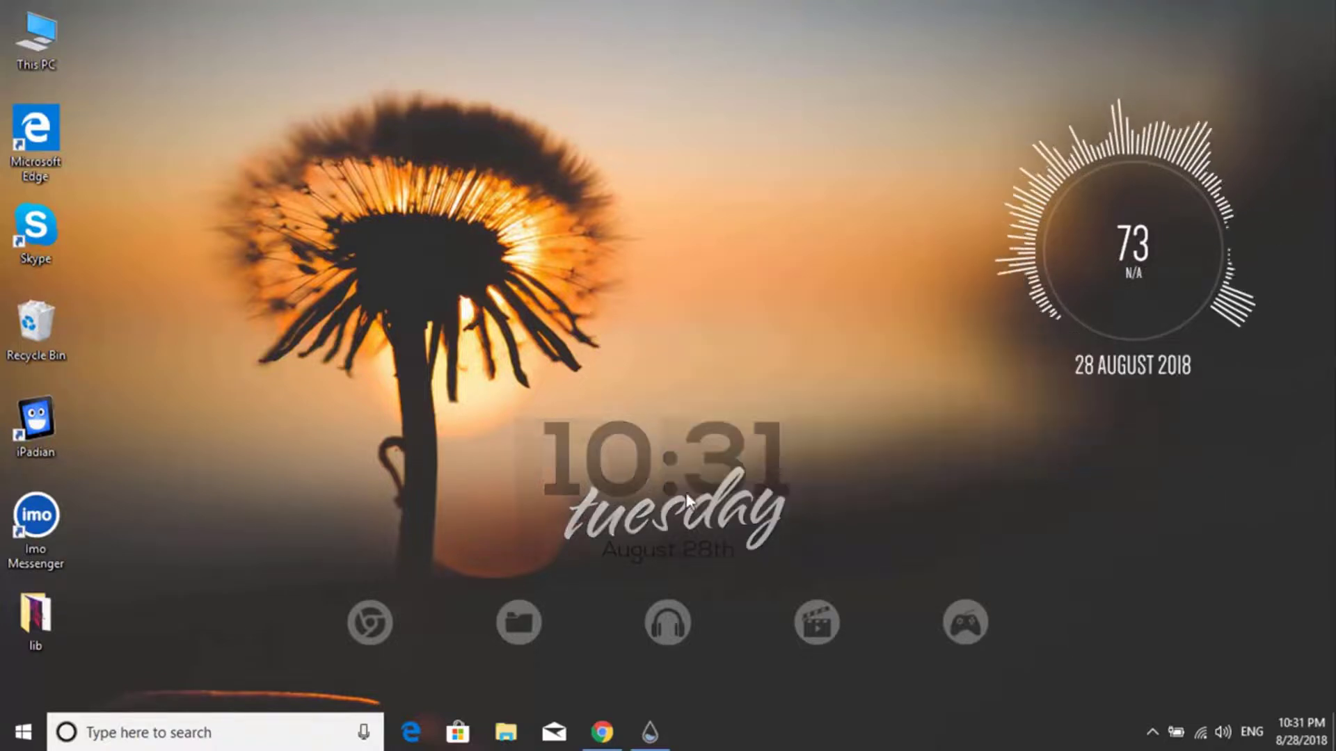
- Turn off the Draggable setting of the Tercio LS2 clock skin
right_click(656, 498)
right_click(665, 512)
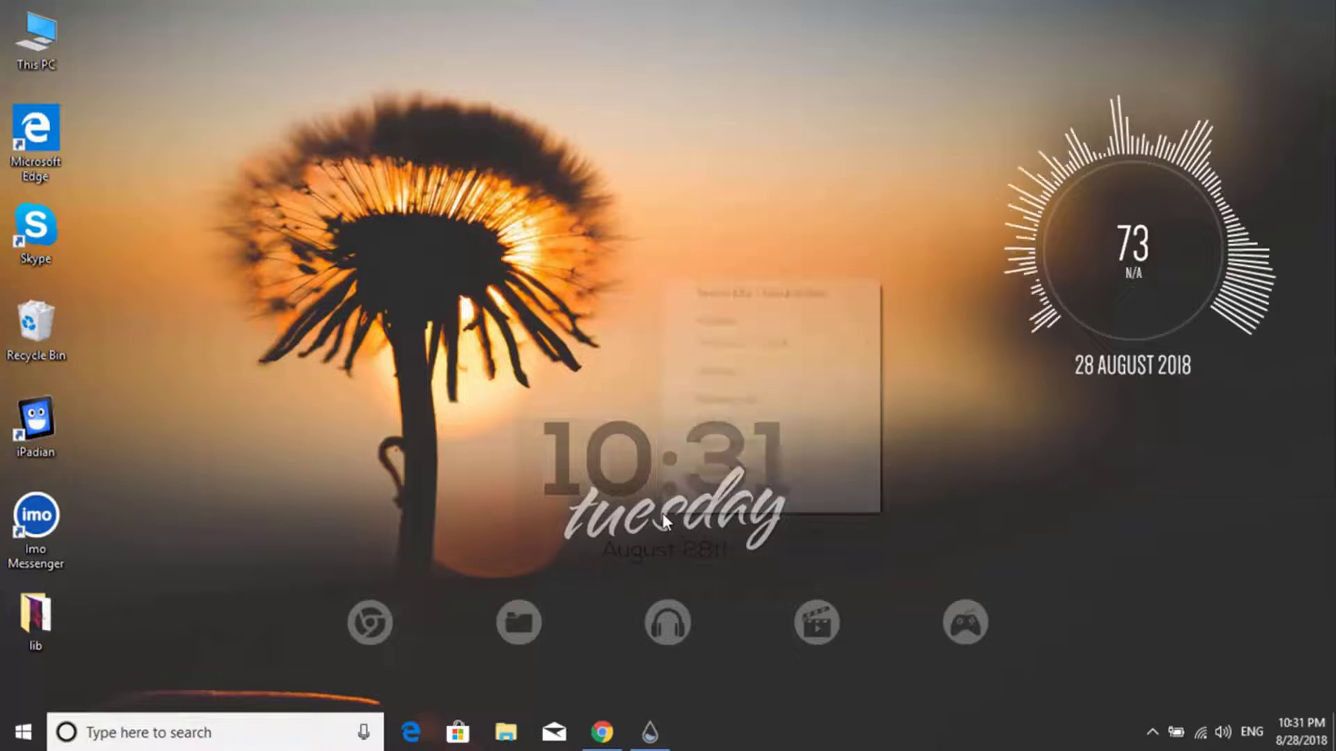
mouse_move(724, 371)
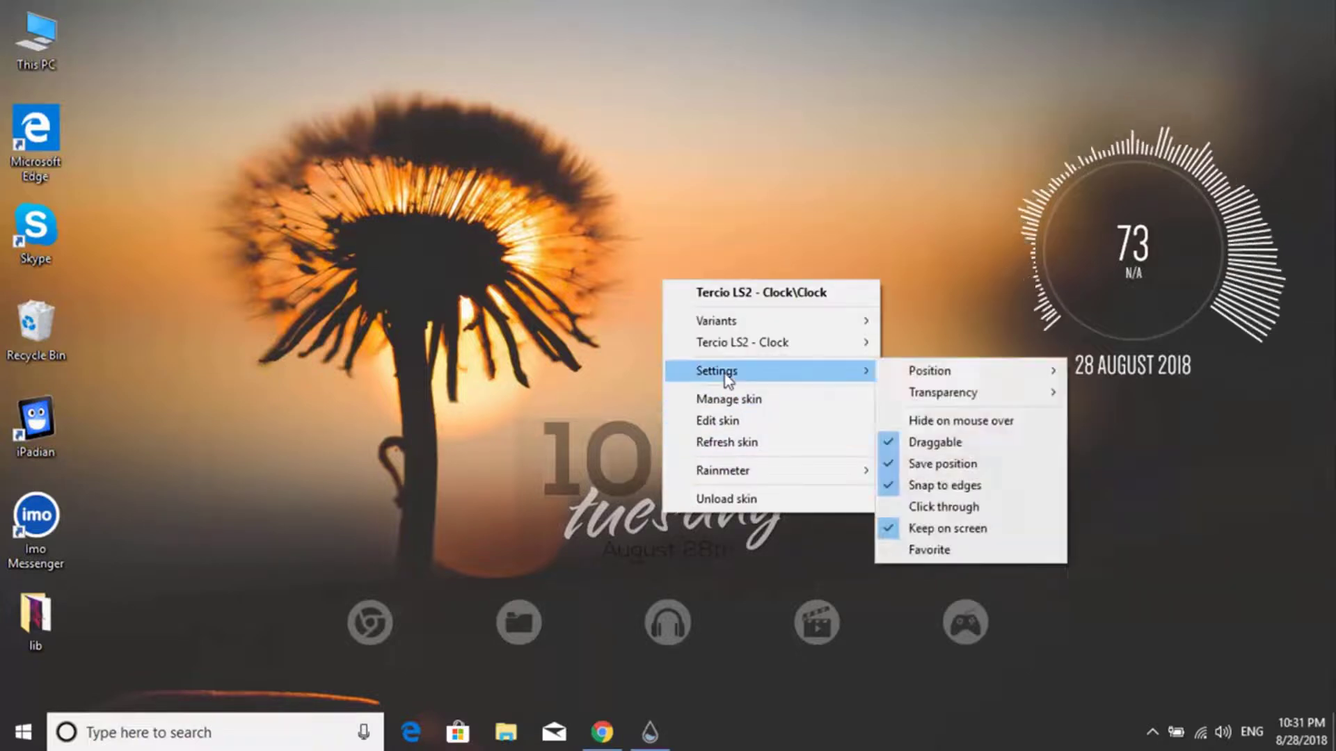
click(918, 443)
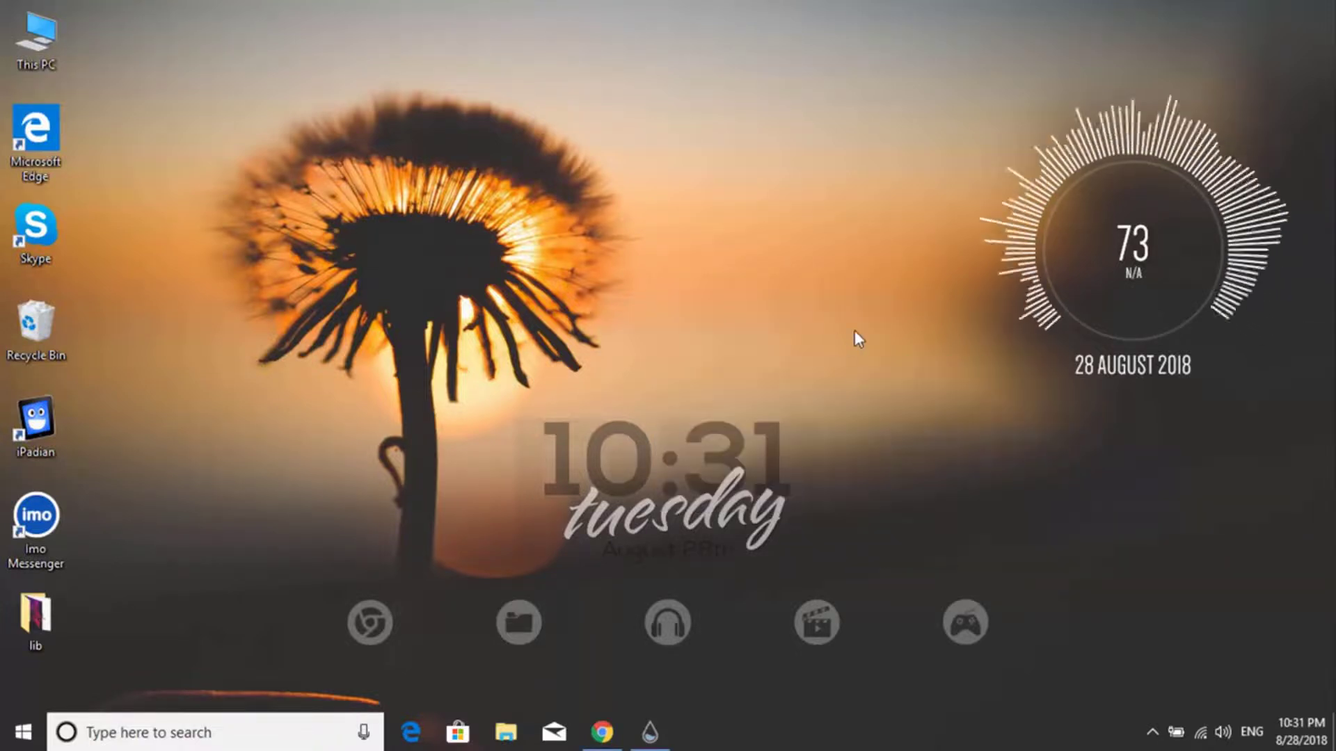
- Hide all the desktop icons
right_click(809, 249)
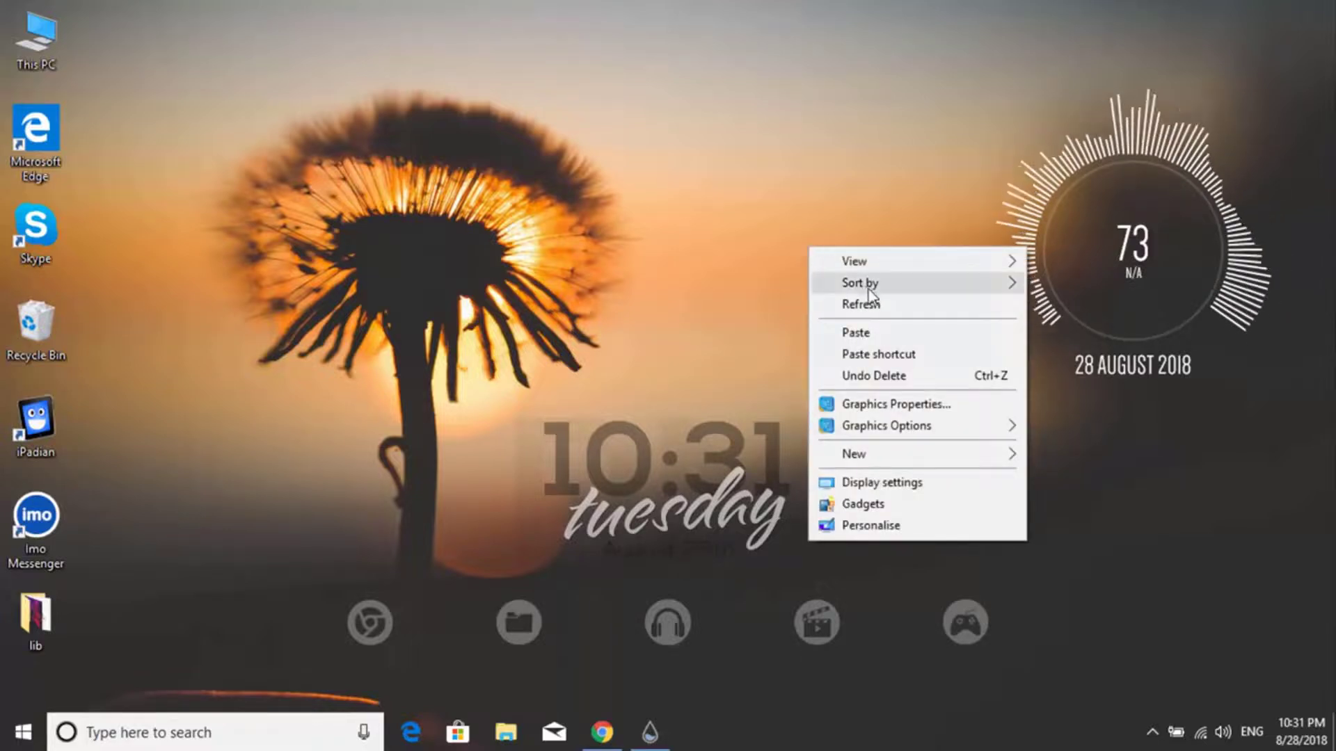
mouse_move(883, 261)
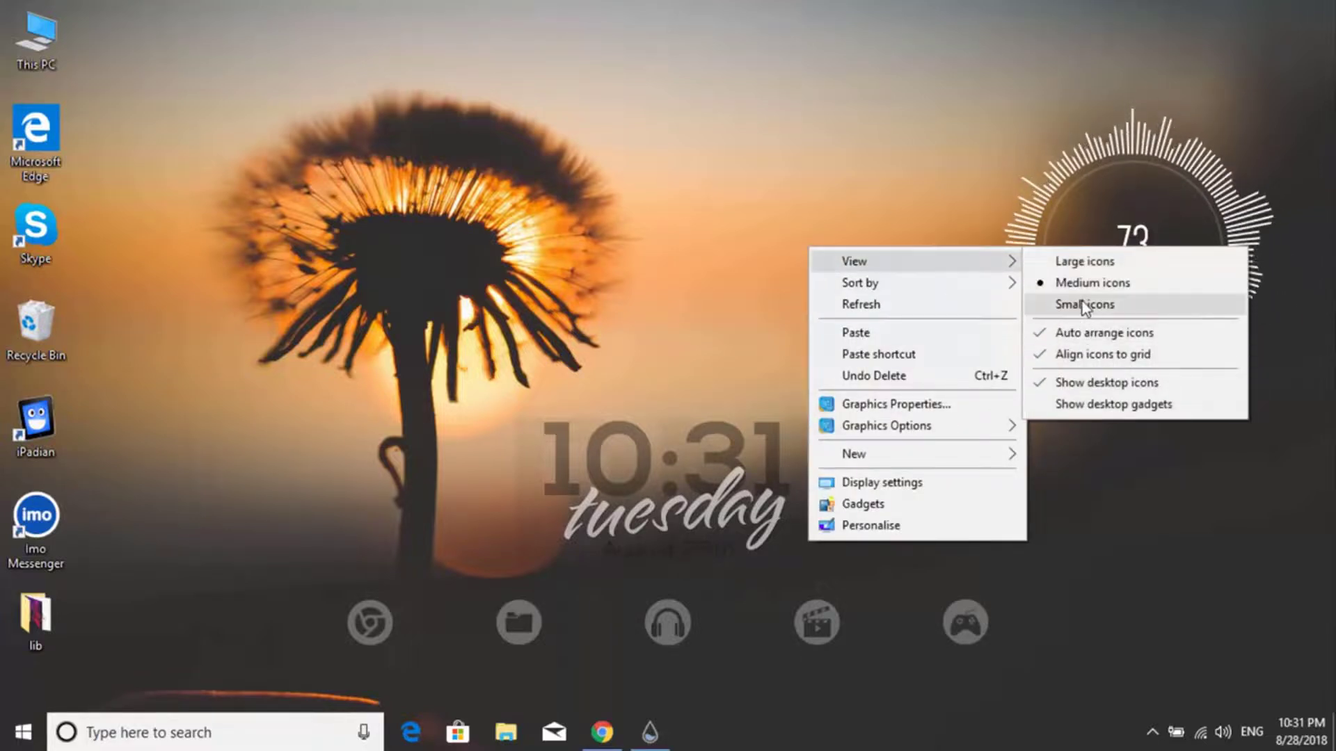
click(1101, 384)
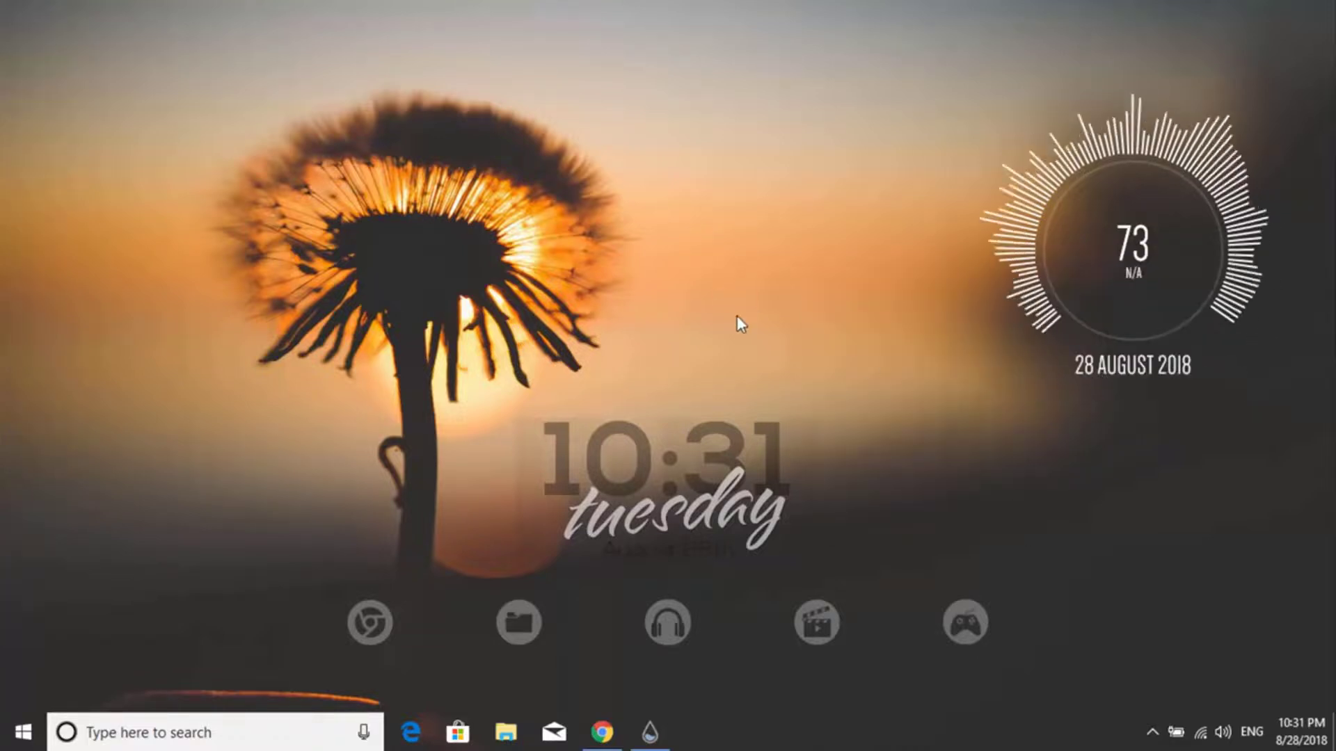
- Replace the search box on the taskbar with the Cortana icon
right_click(855, 737)
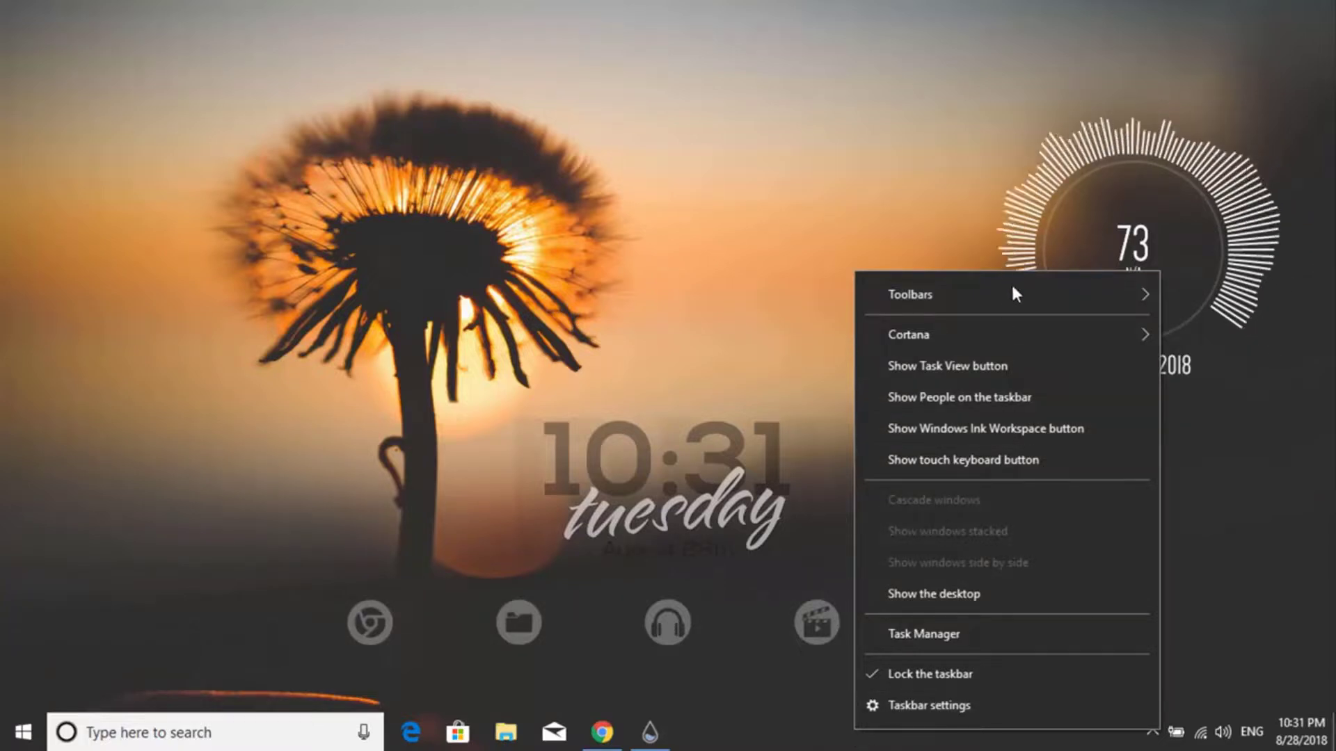
mouse_move(1013, 292)
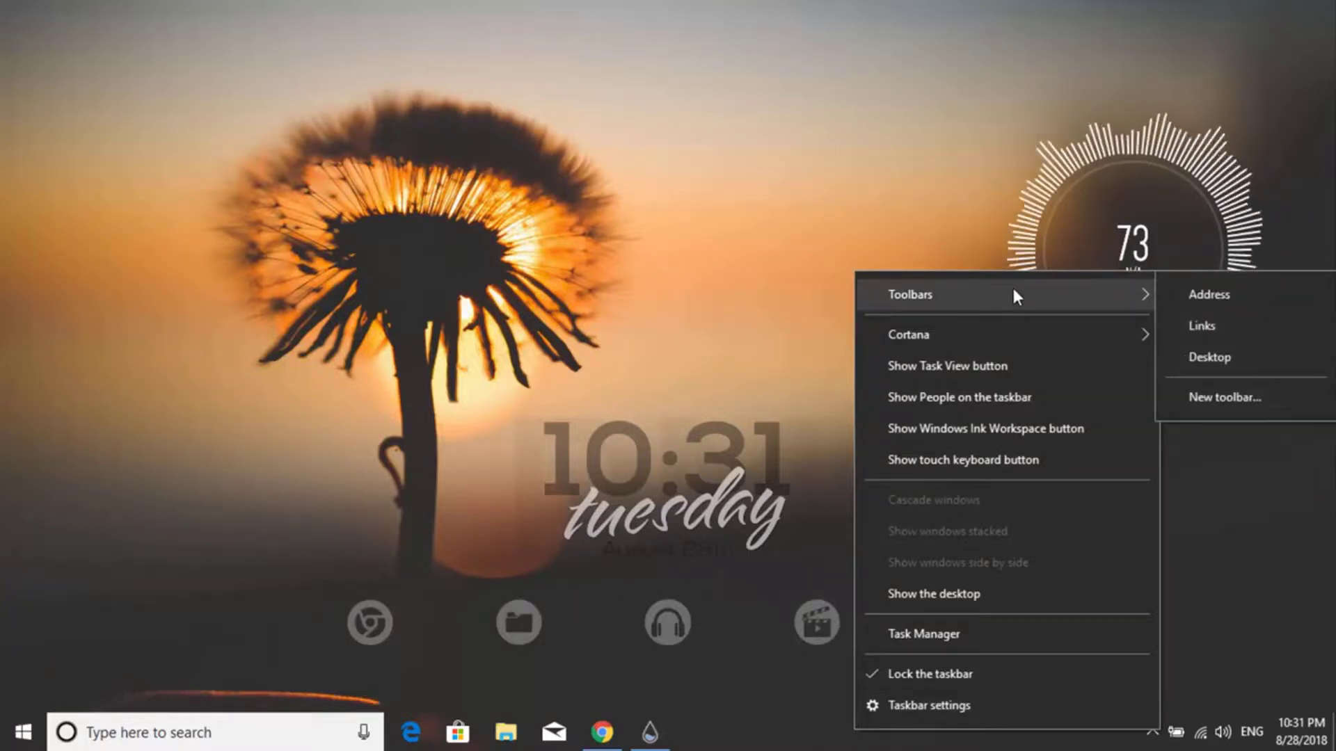
mouse_move(1043, 347)
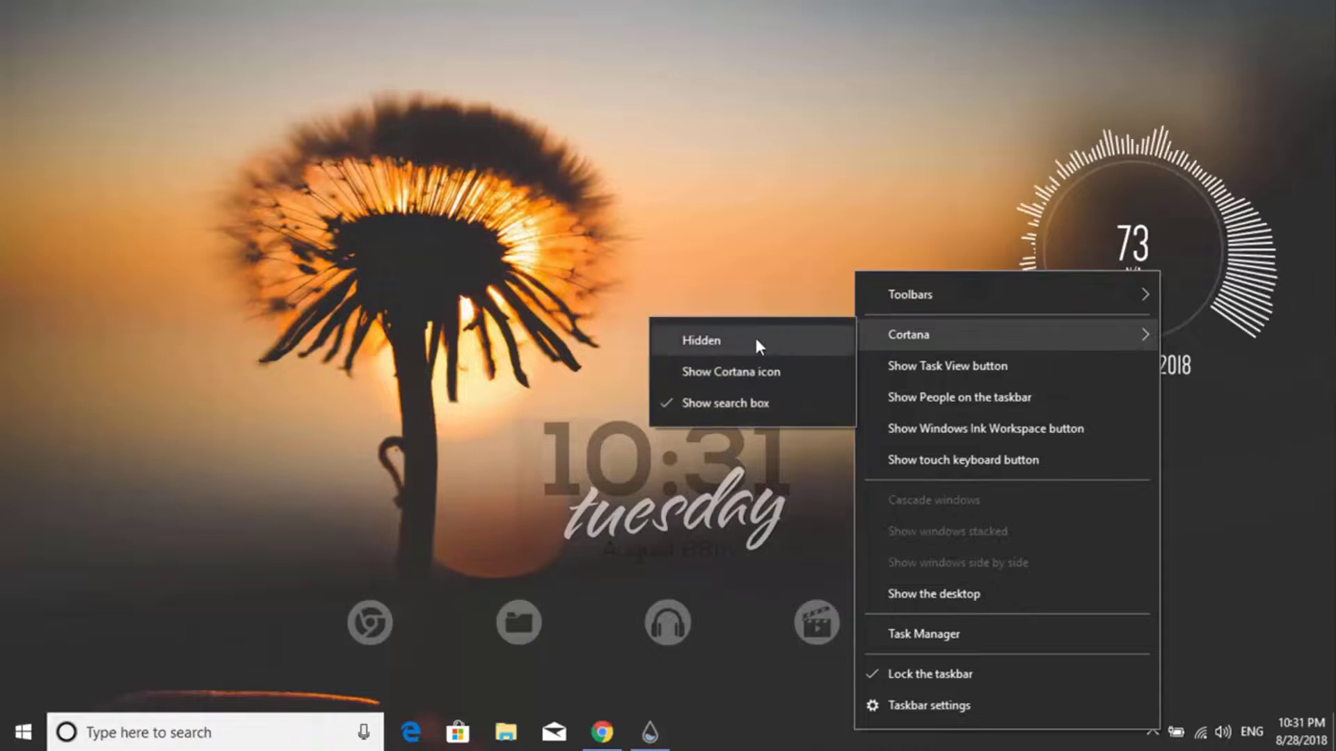
click(740, 371)
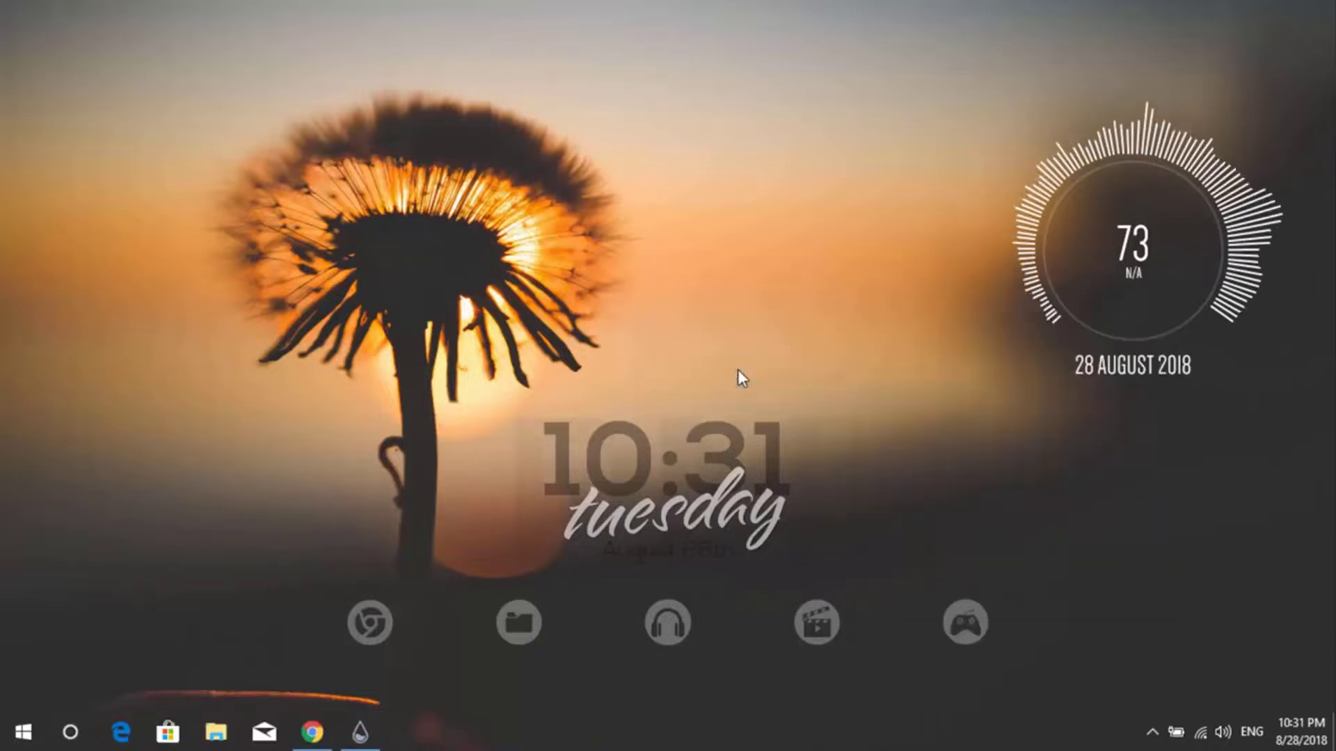
- Try automatically hiding the taskbar in desktop mode in the taskbar settings, and close the settings window
right_click(765, 731)
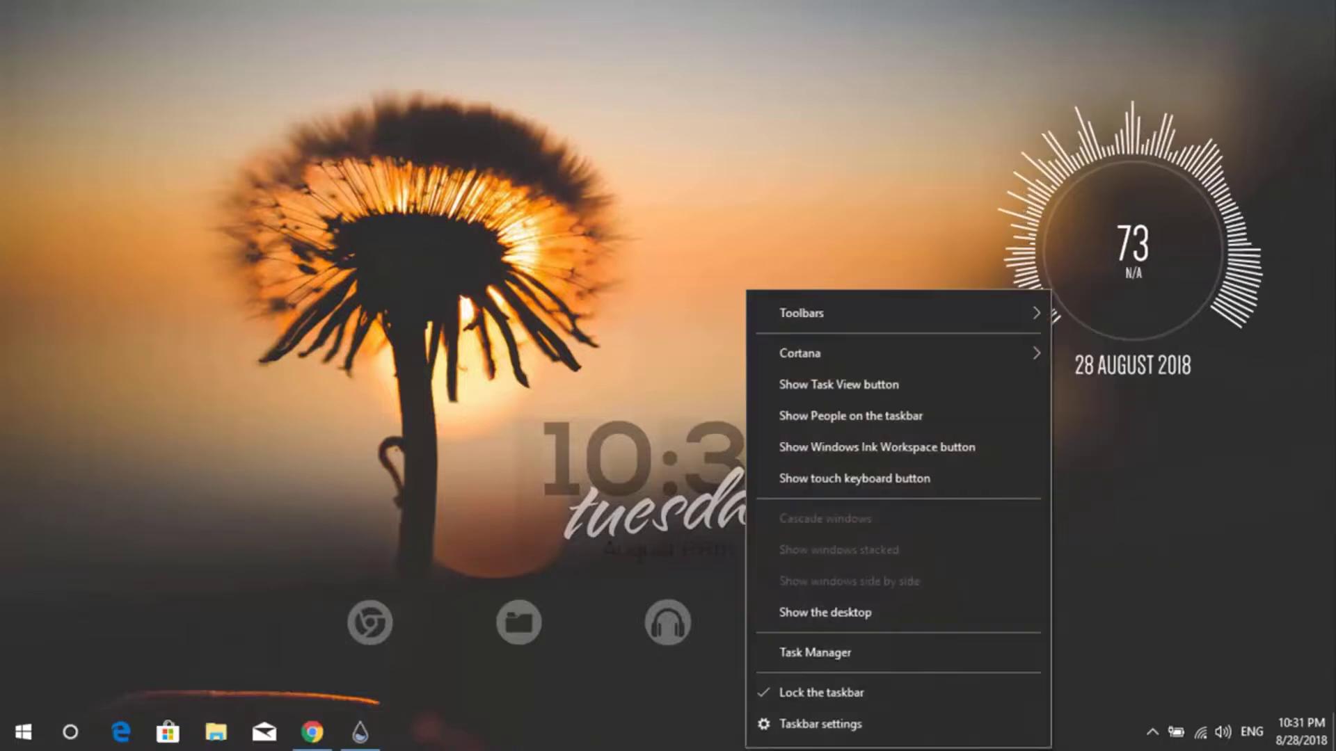
click(769, 725)
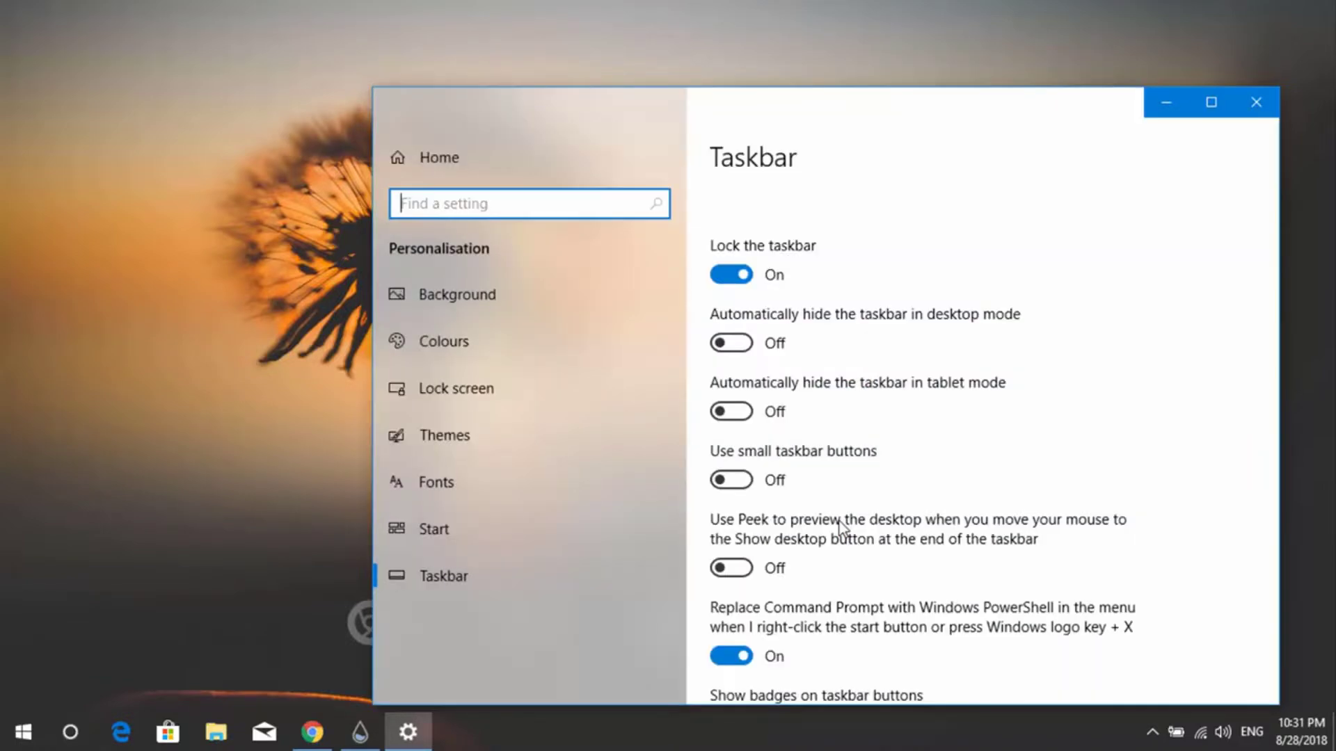
click(750, 348)
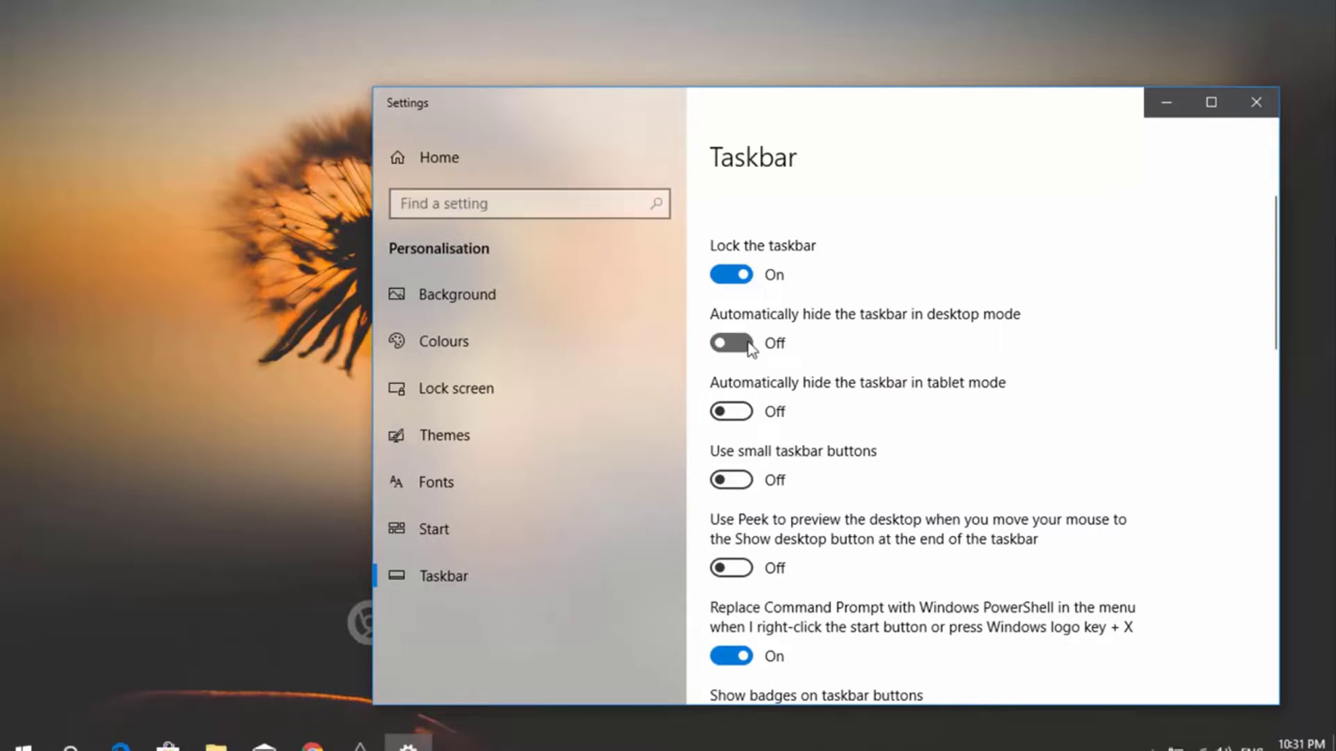
click(1256, 105)
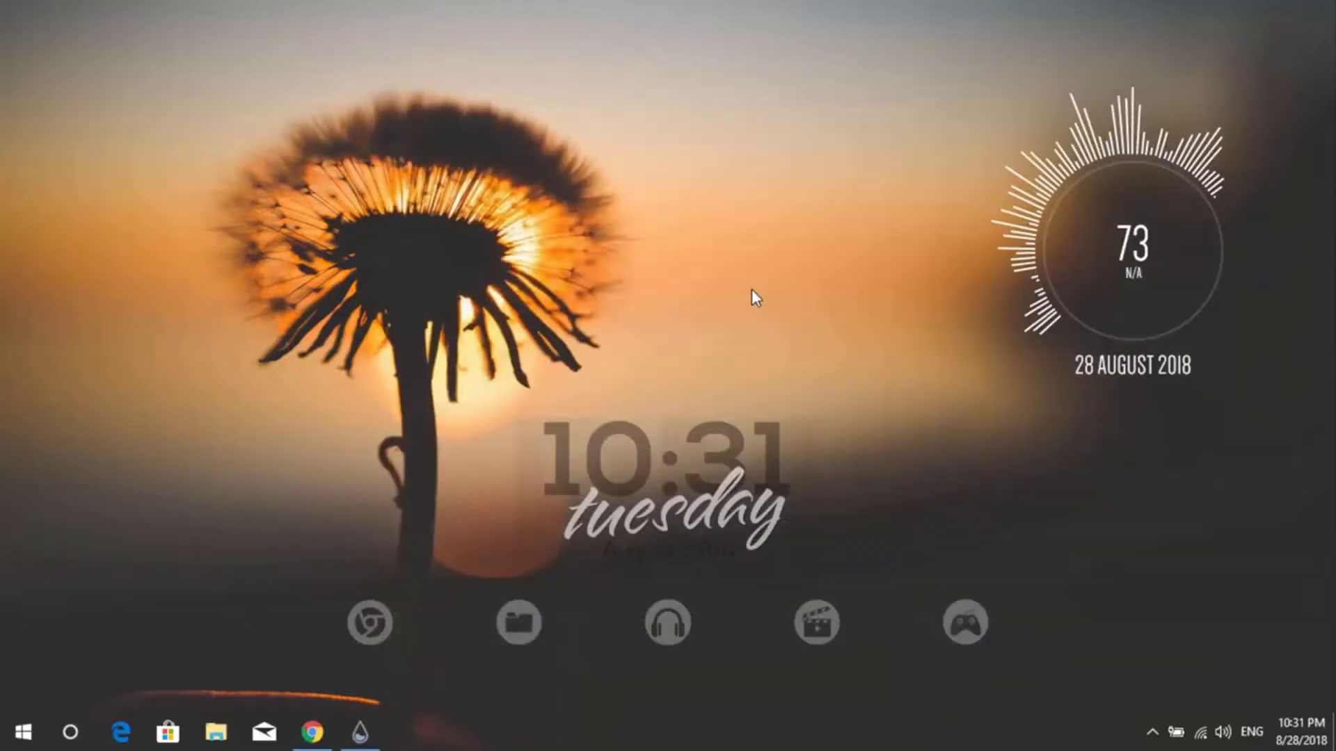